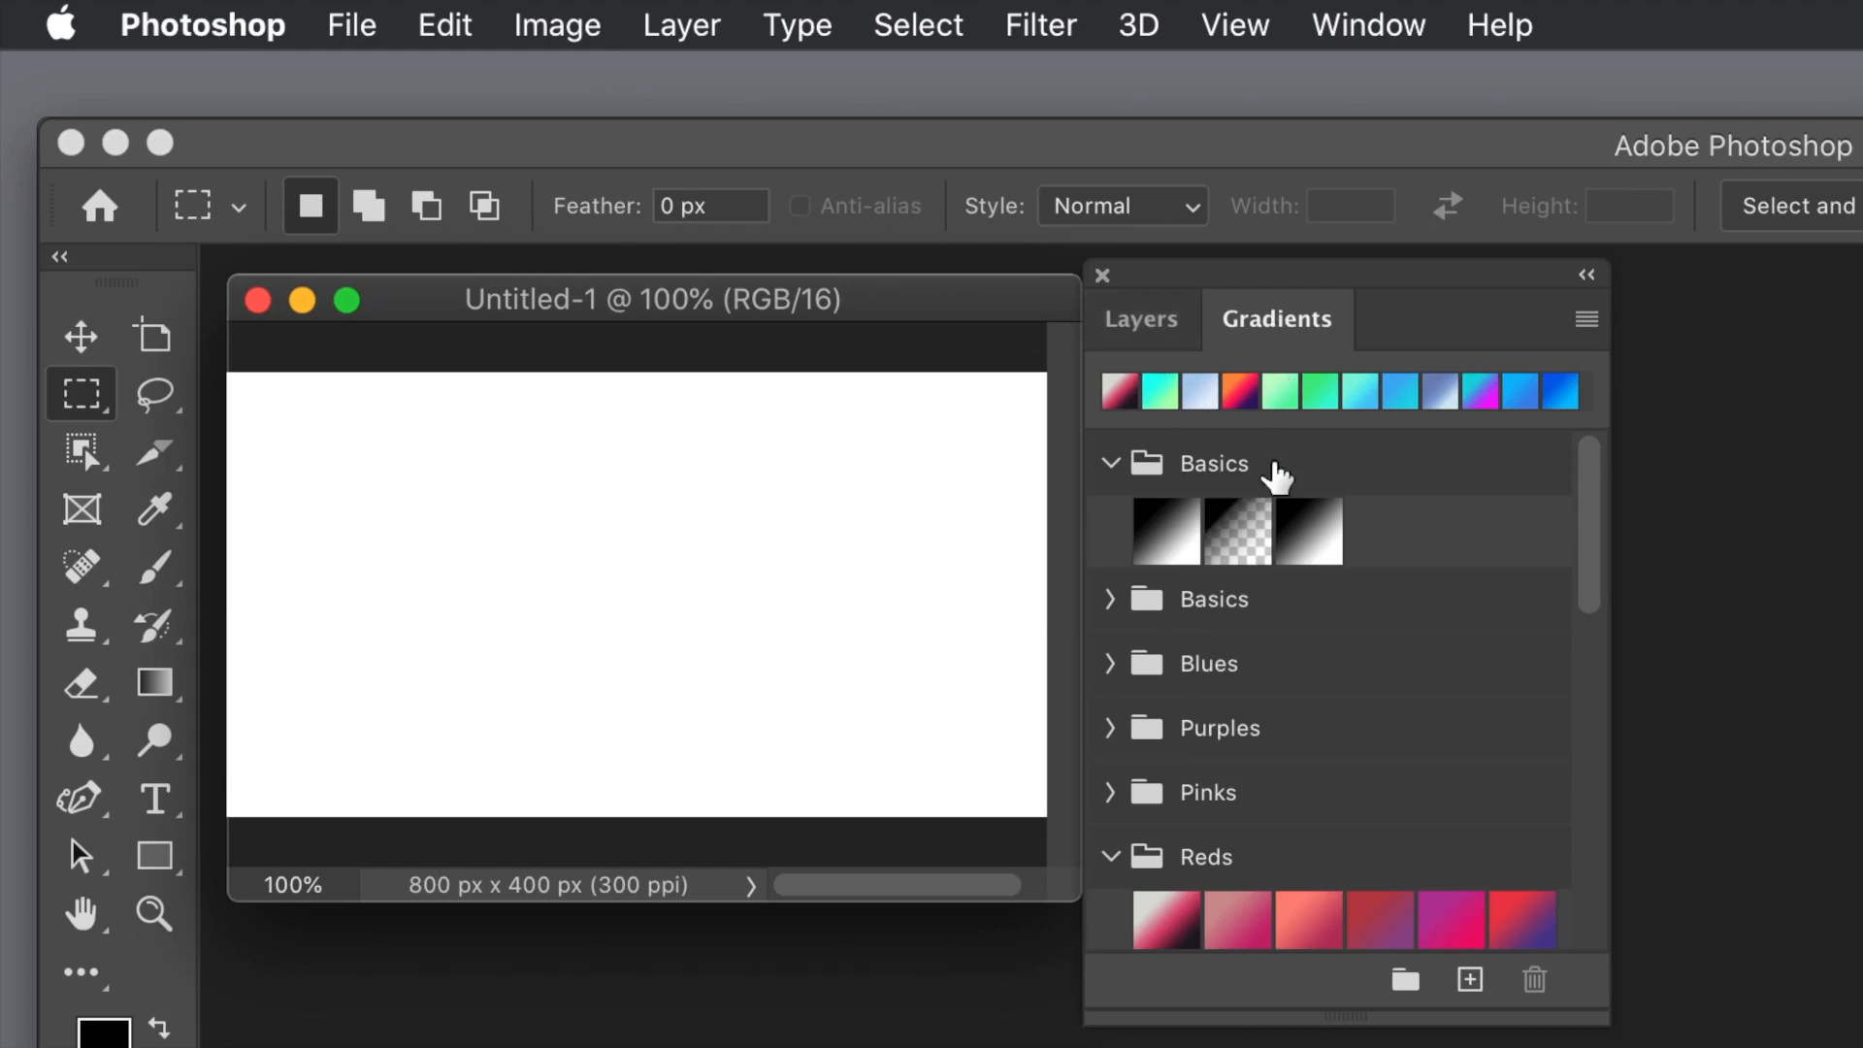
Step: Add a gradient fill layer above the white background using the Red_01 preset from the Reds group
left_click(1161, 927)
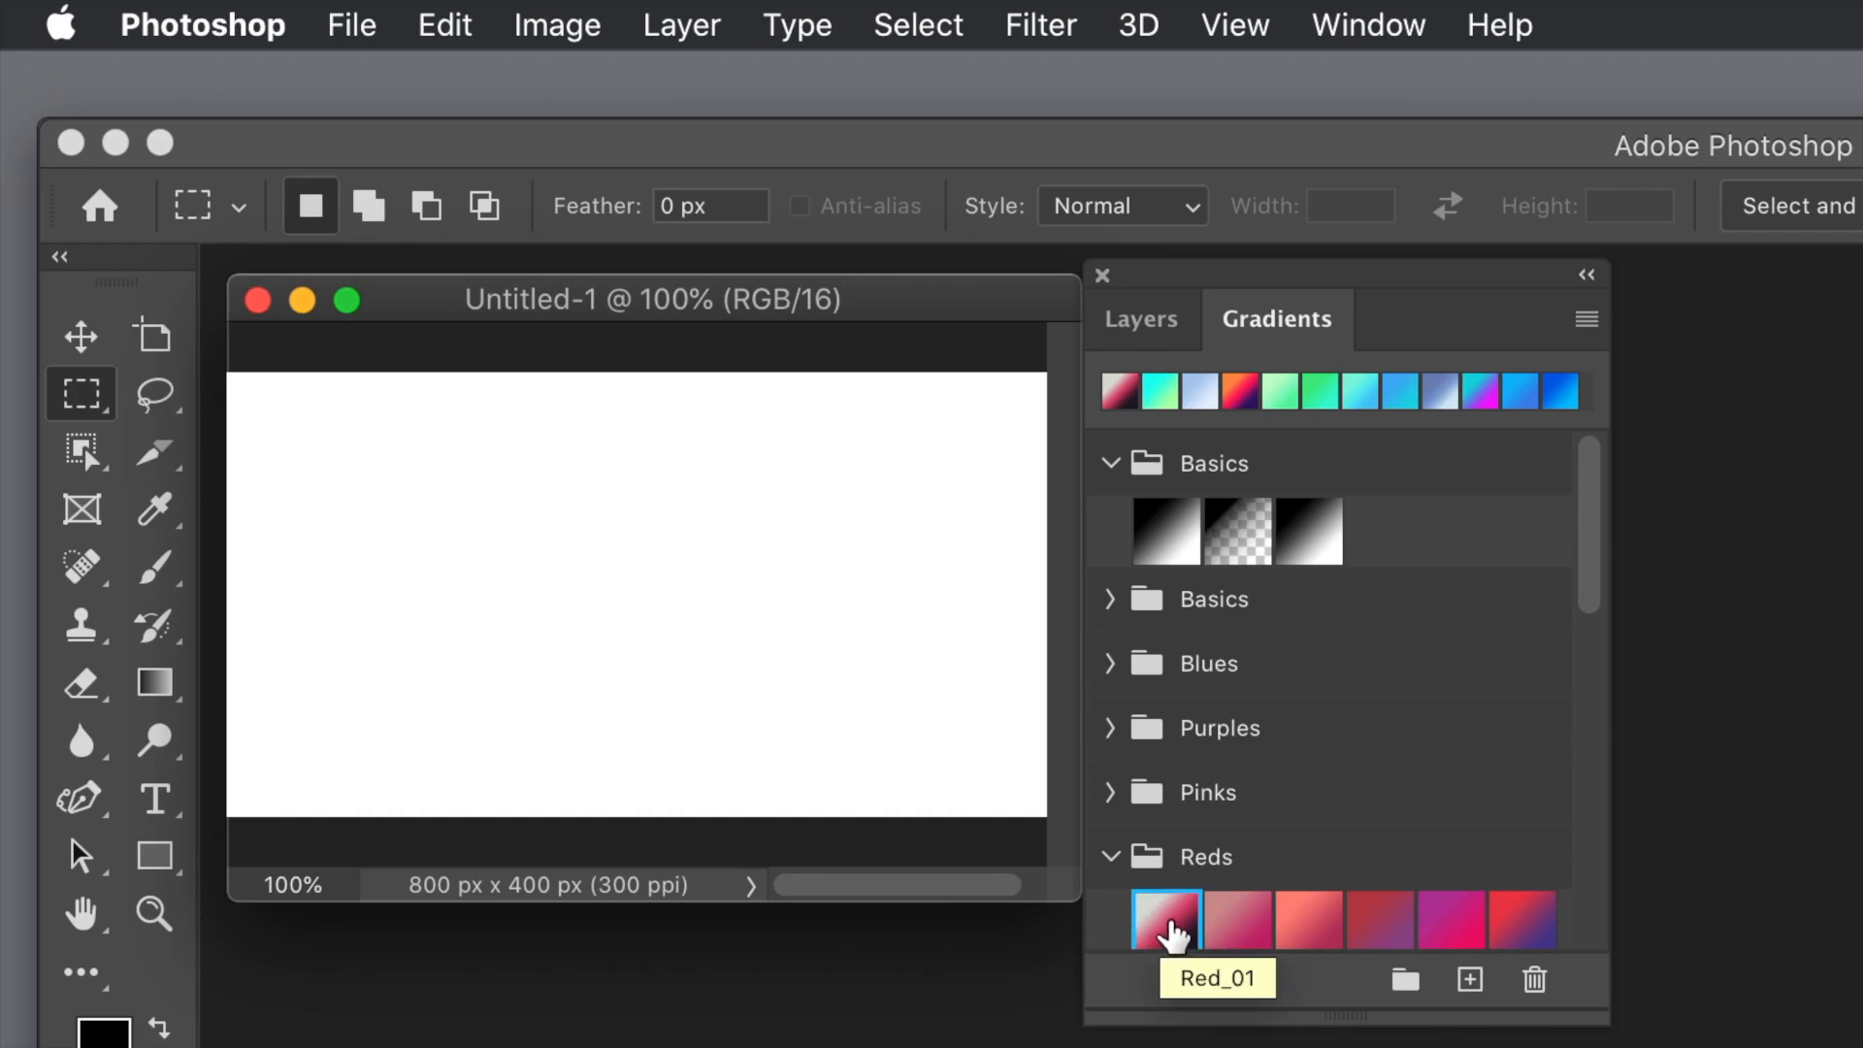
left_click_drag(1174, 935, 760, 586)
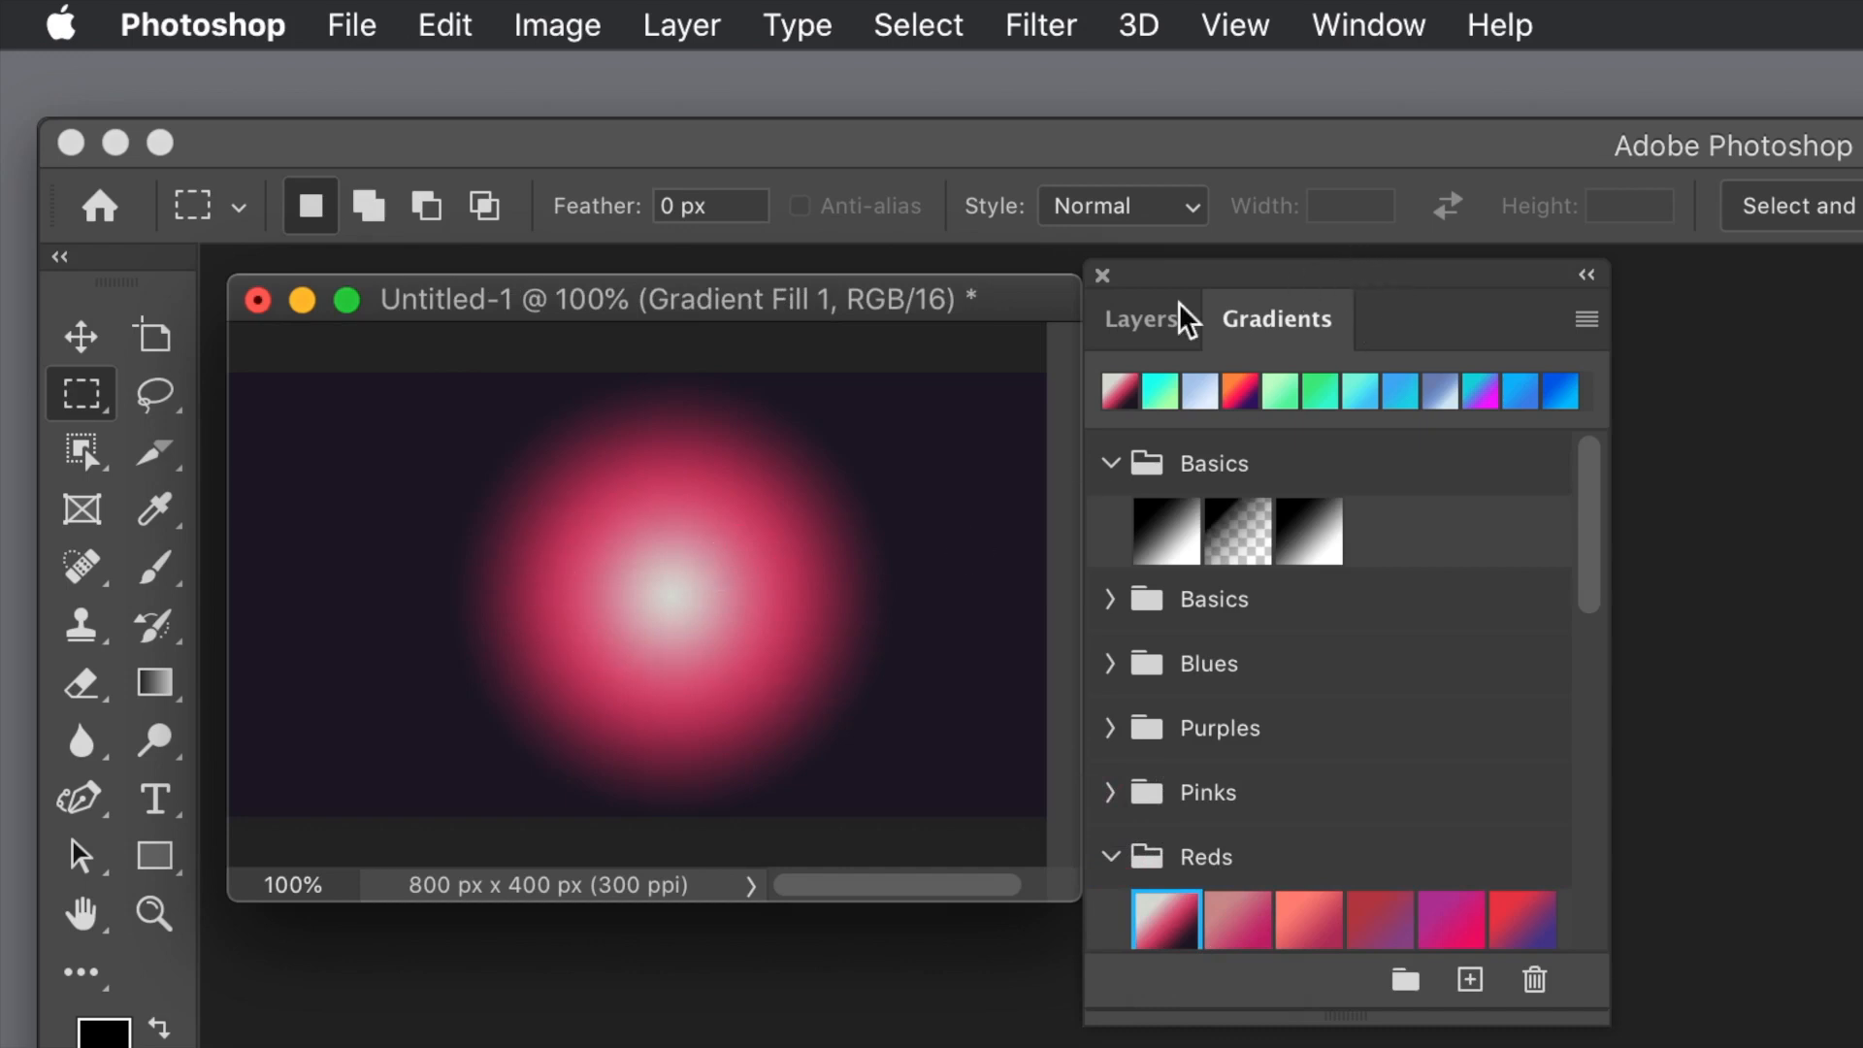
left_click(1118, 330)
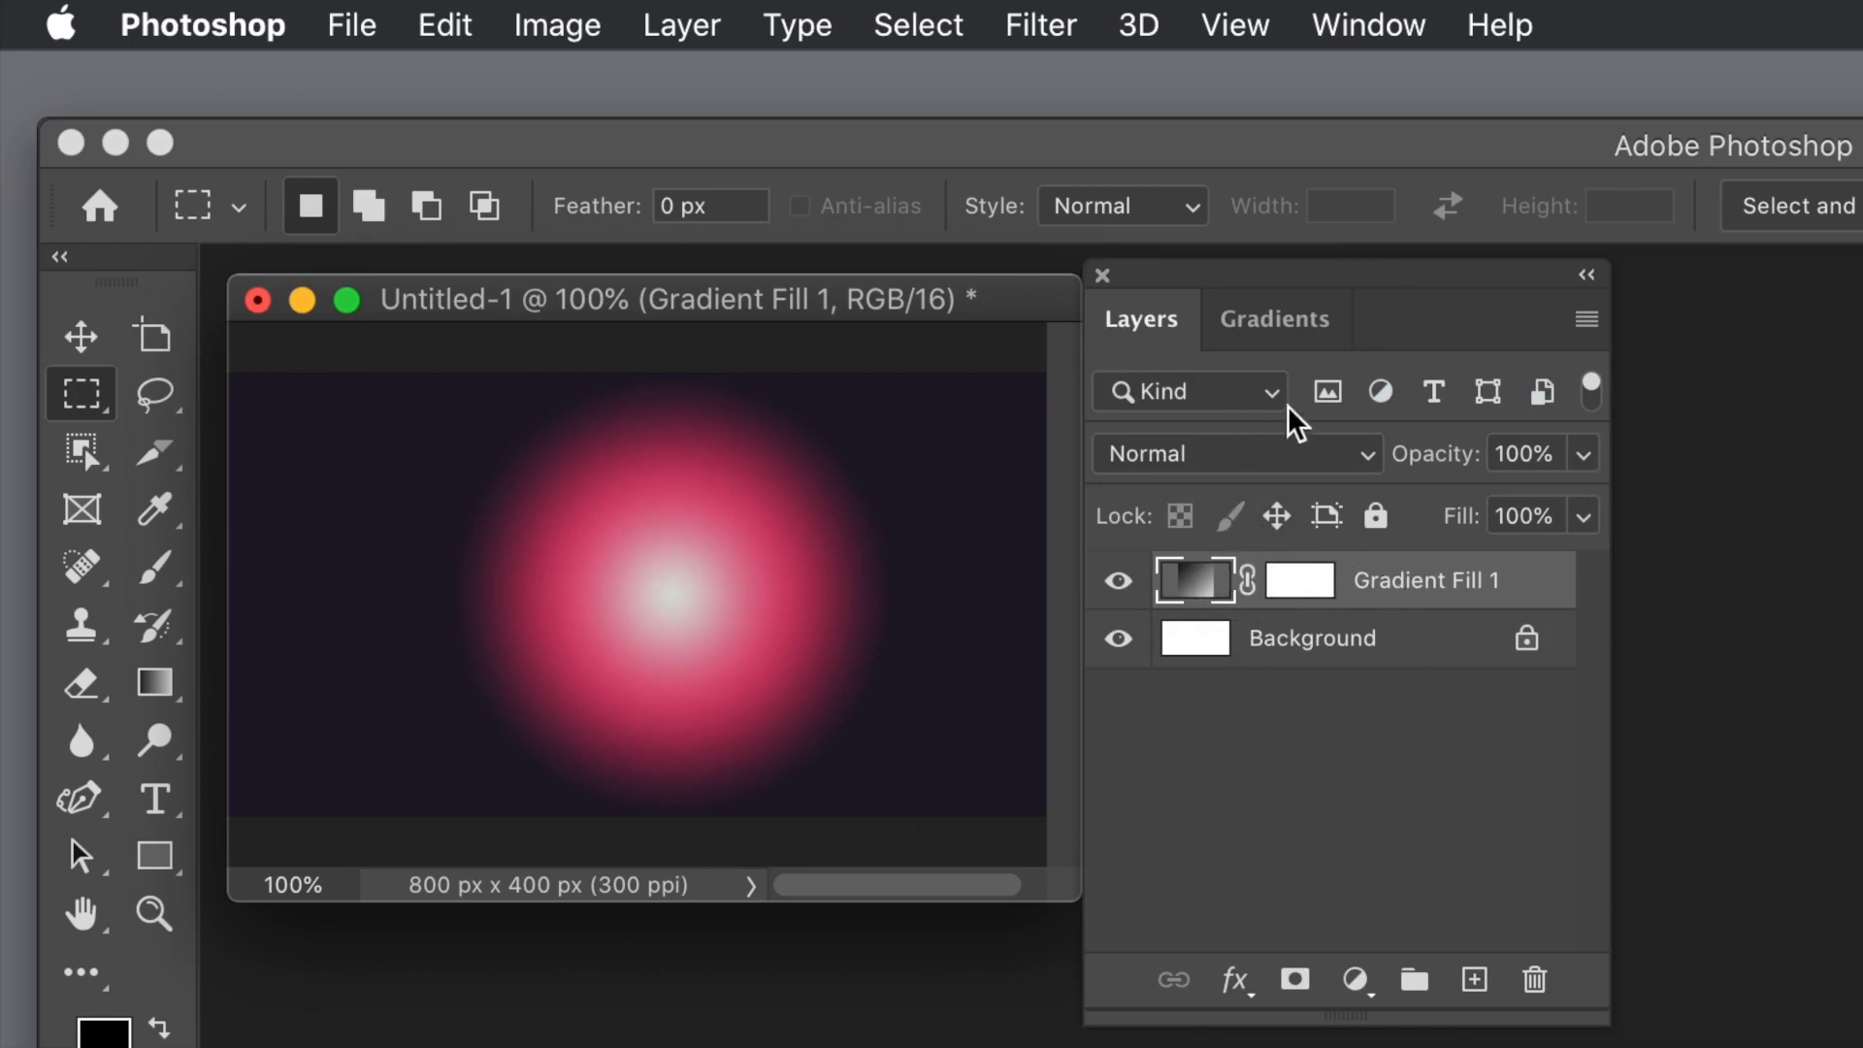
Step: Add another gradient fill layer using the light green-to-blue preset in the second row of the Greens group
left_click(1277, 328)
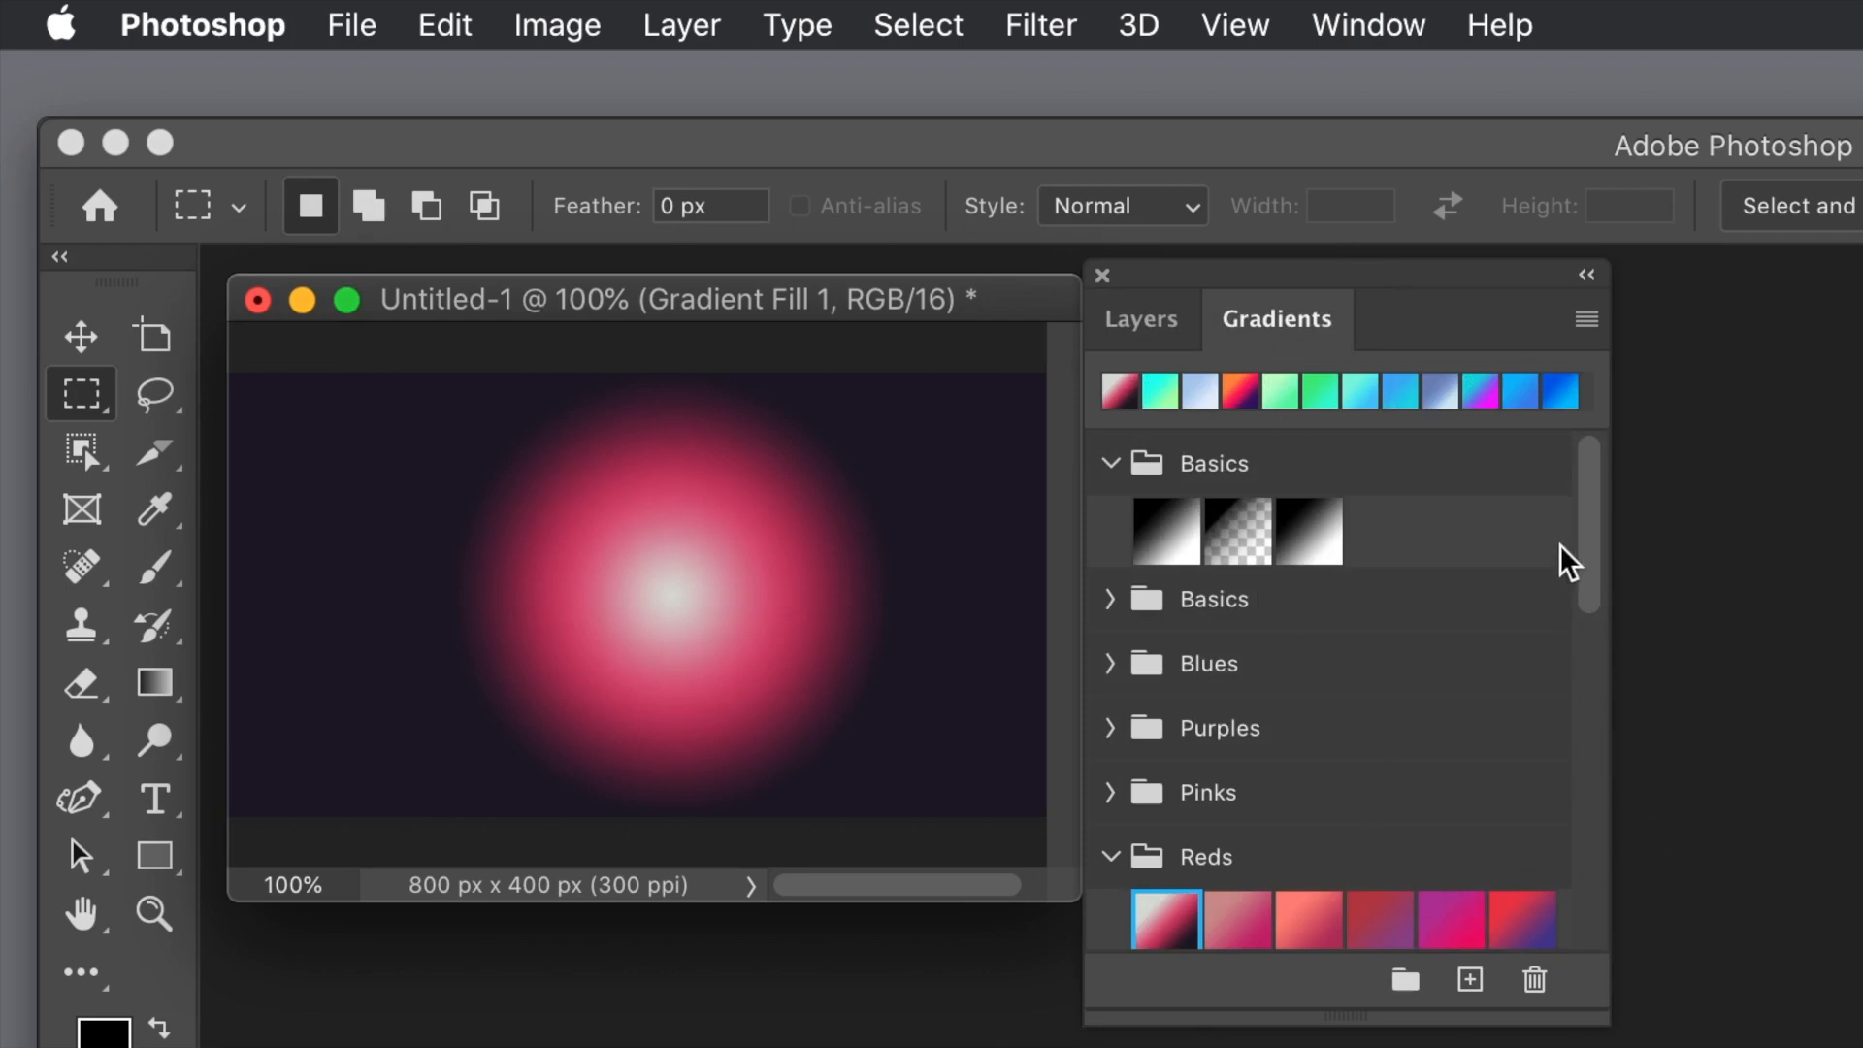
left_click_drag(1583, 555, 1599, 747)
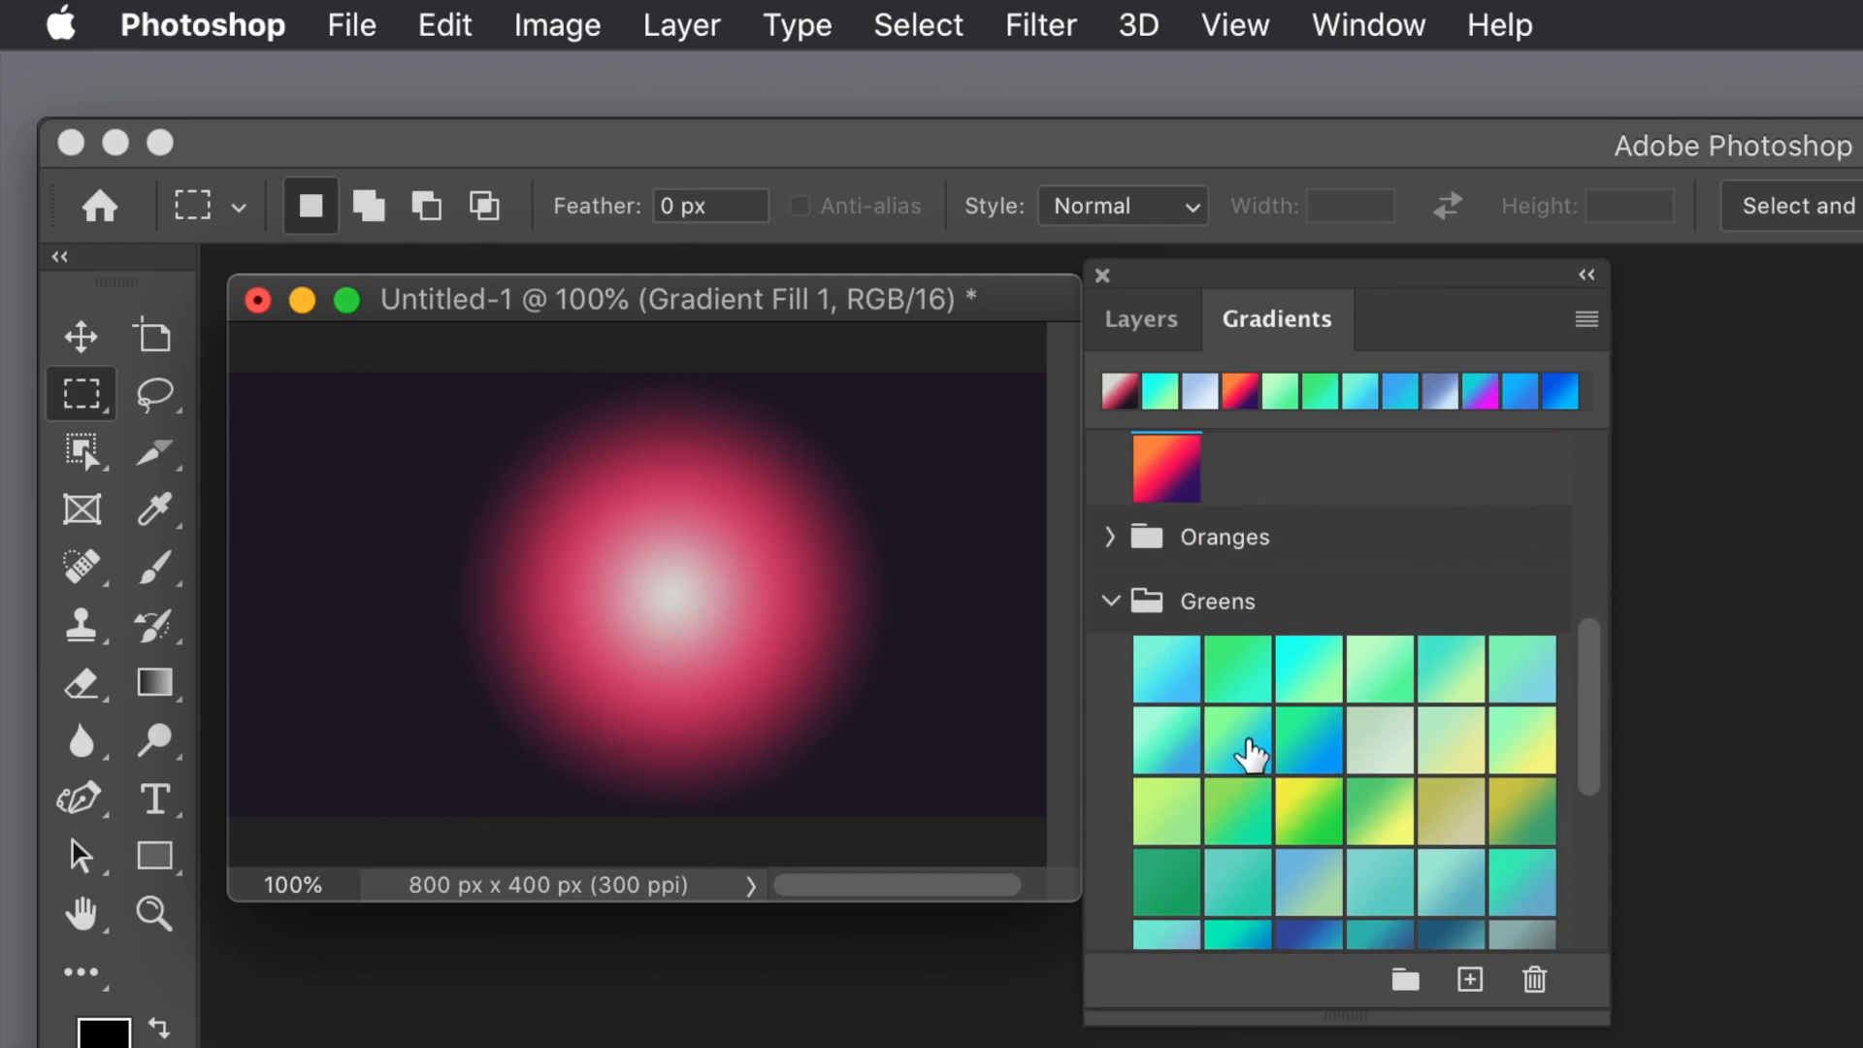
left_click_drag(1246, 748, 782, 616)
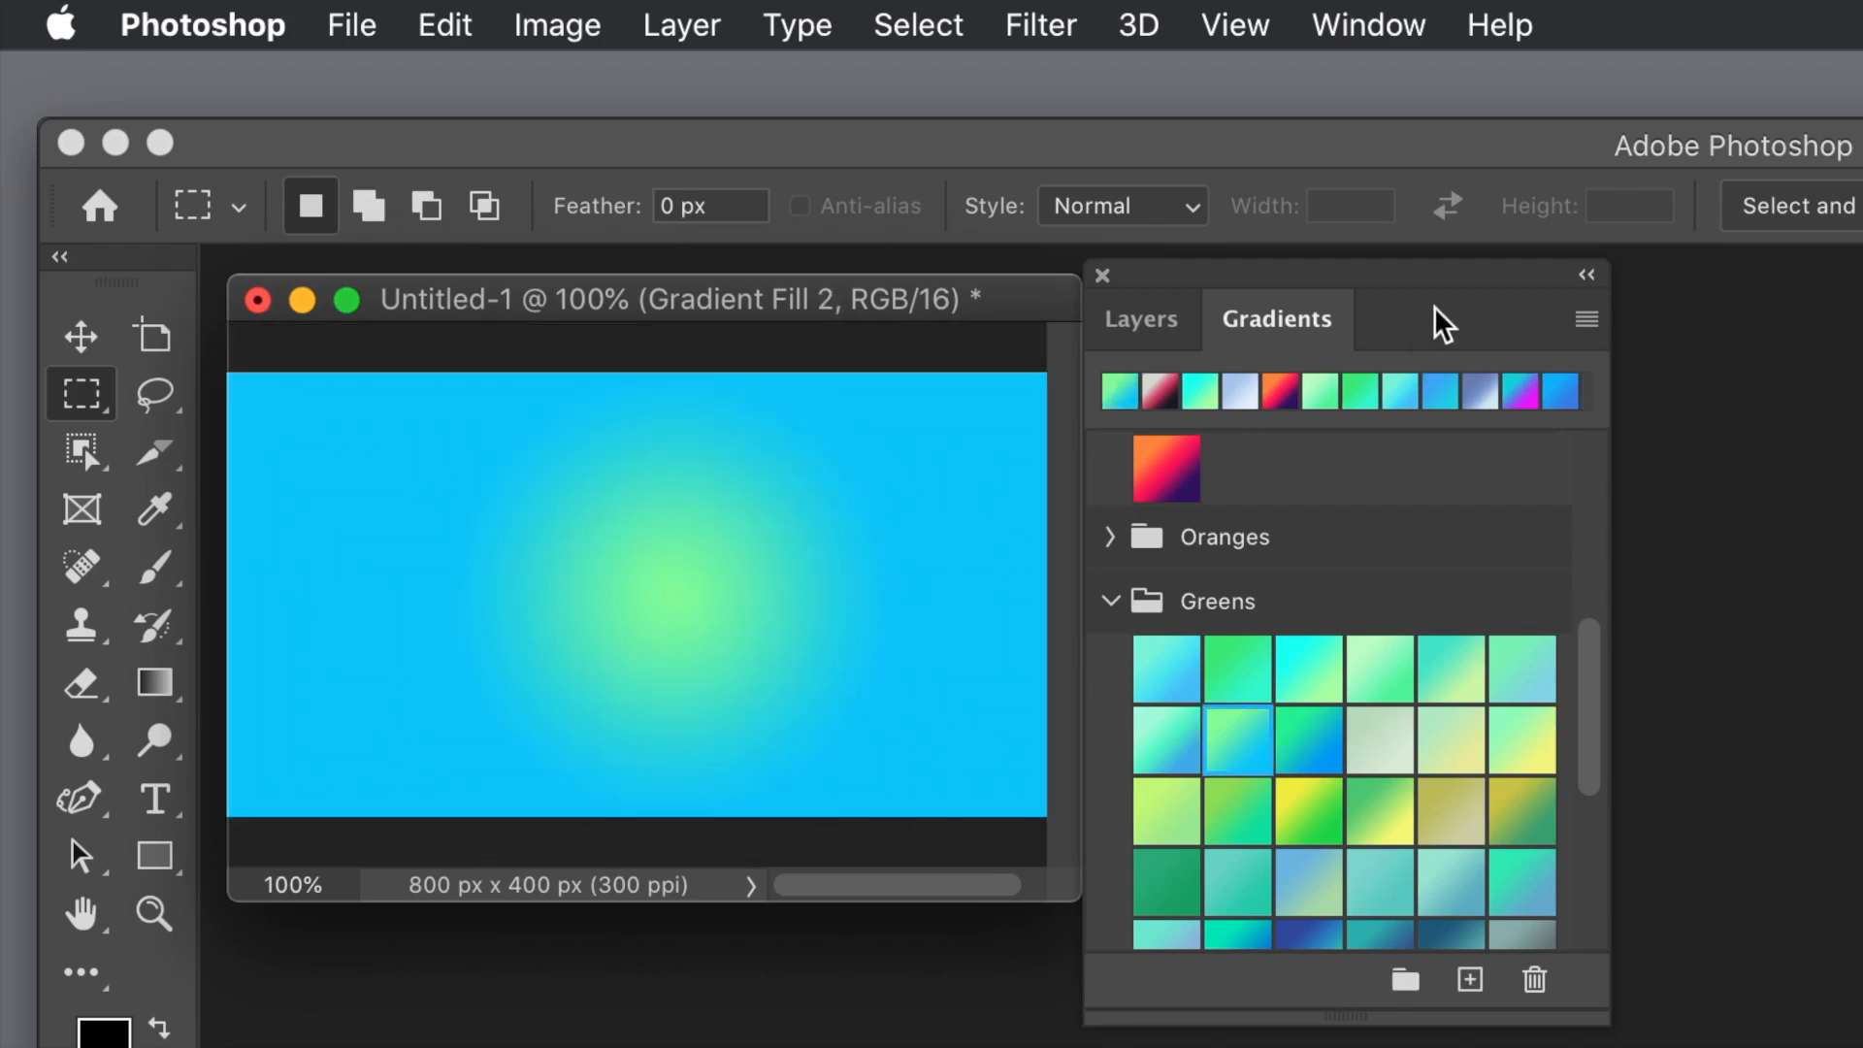
left_click(1144, 320)
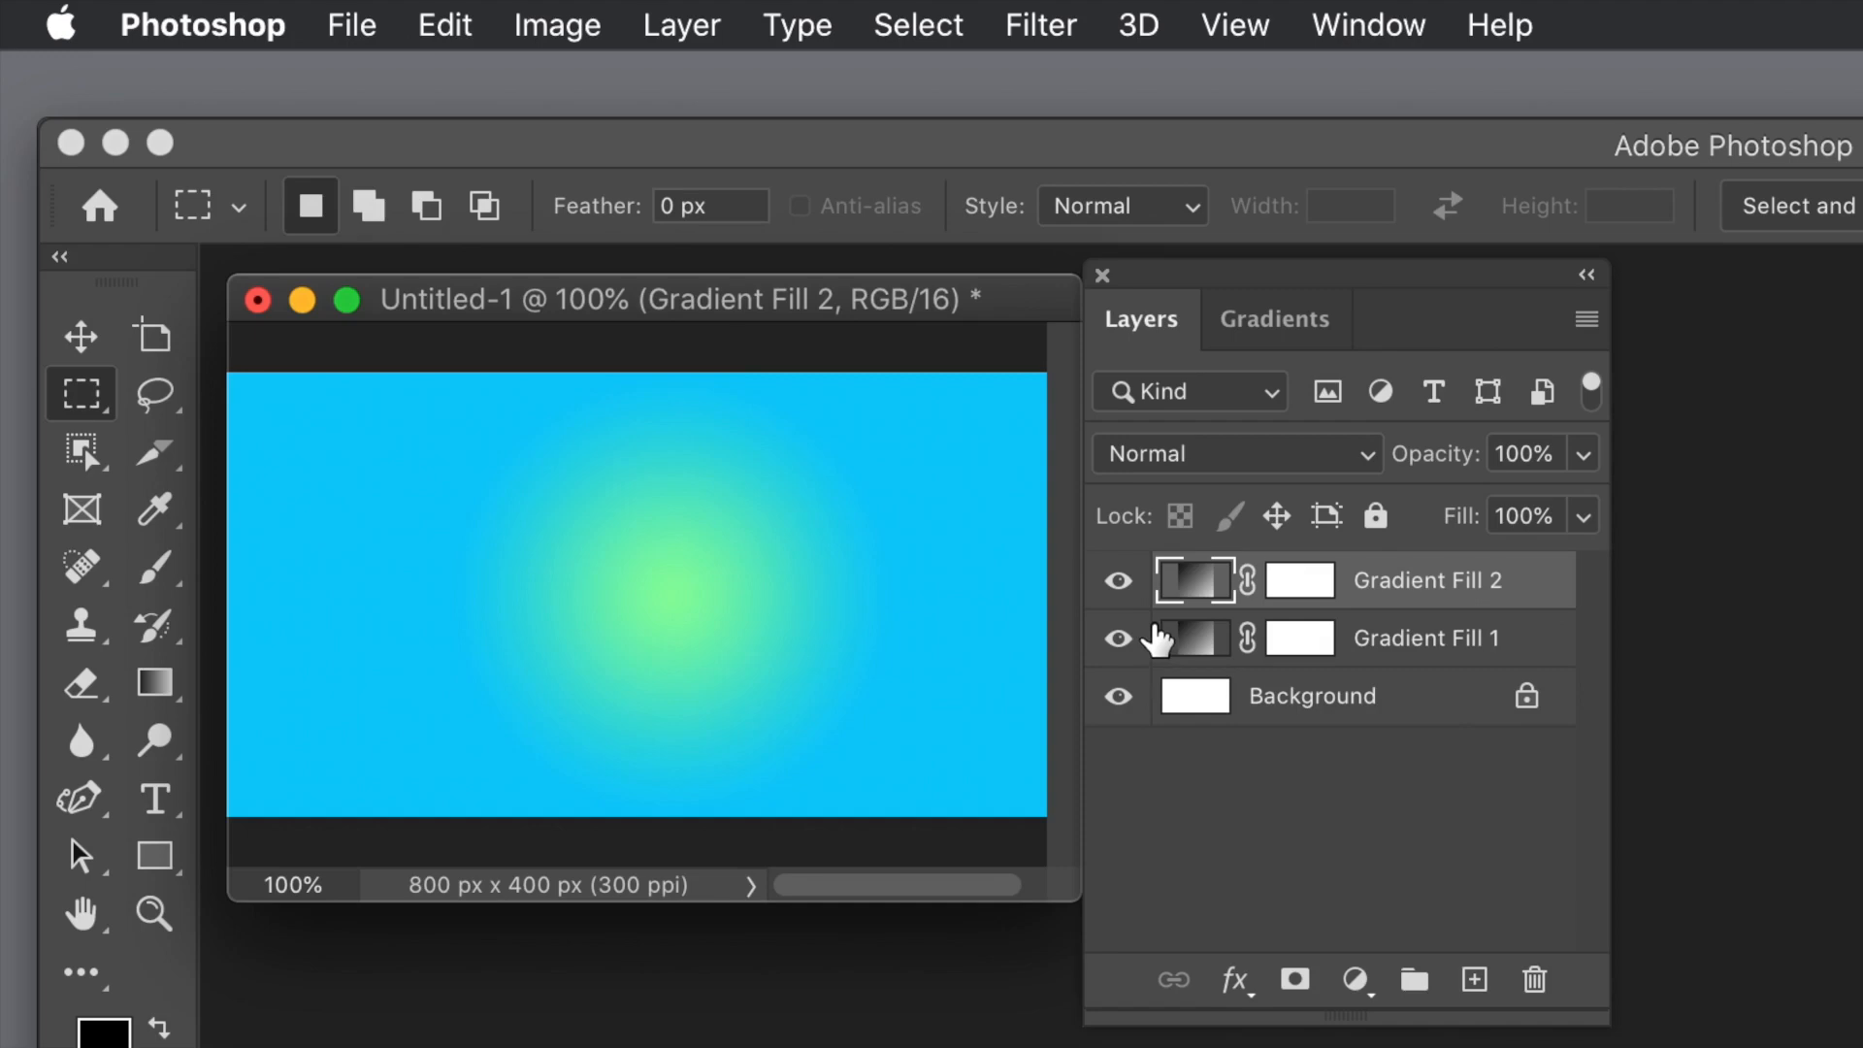
Step: Add a gradient fill layer using the tan-to-turquoise preset in the third row of the Iridescent group
left_click(1295, 328)
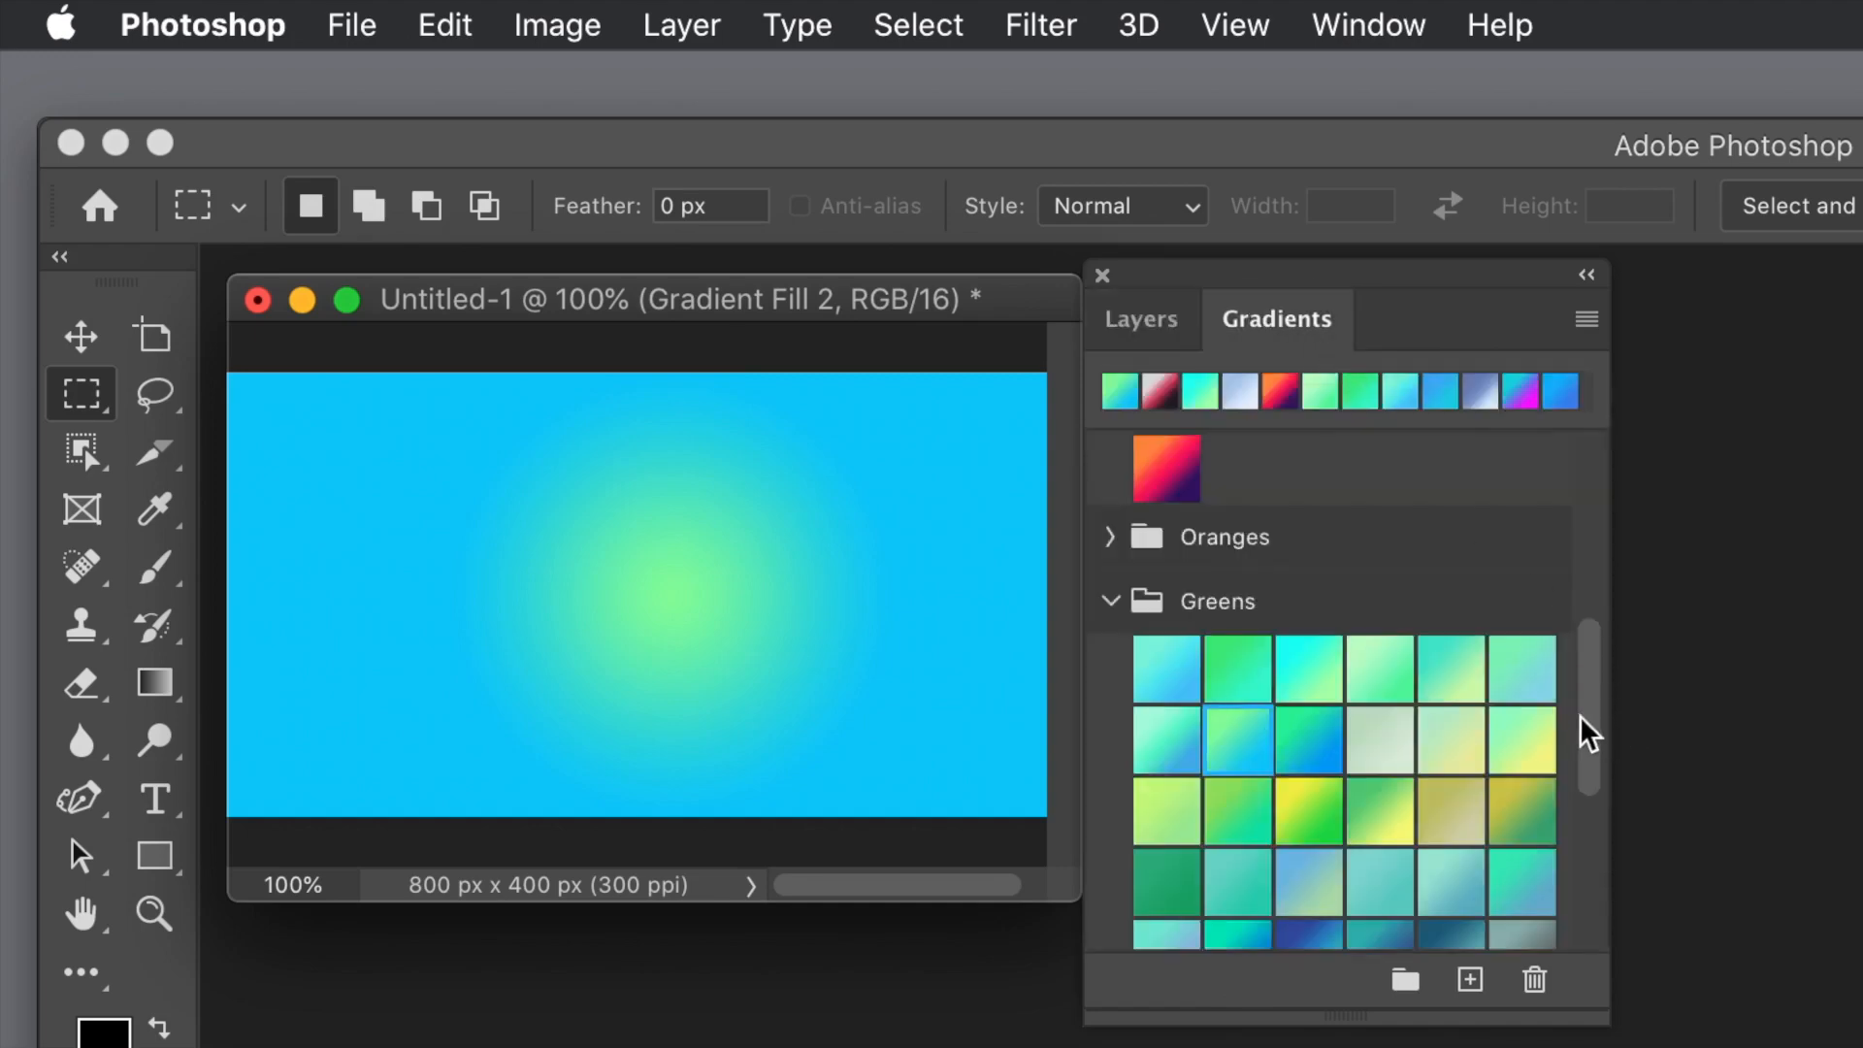
left_click_drag(1592, 736, 1589, 927)
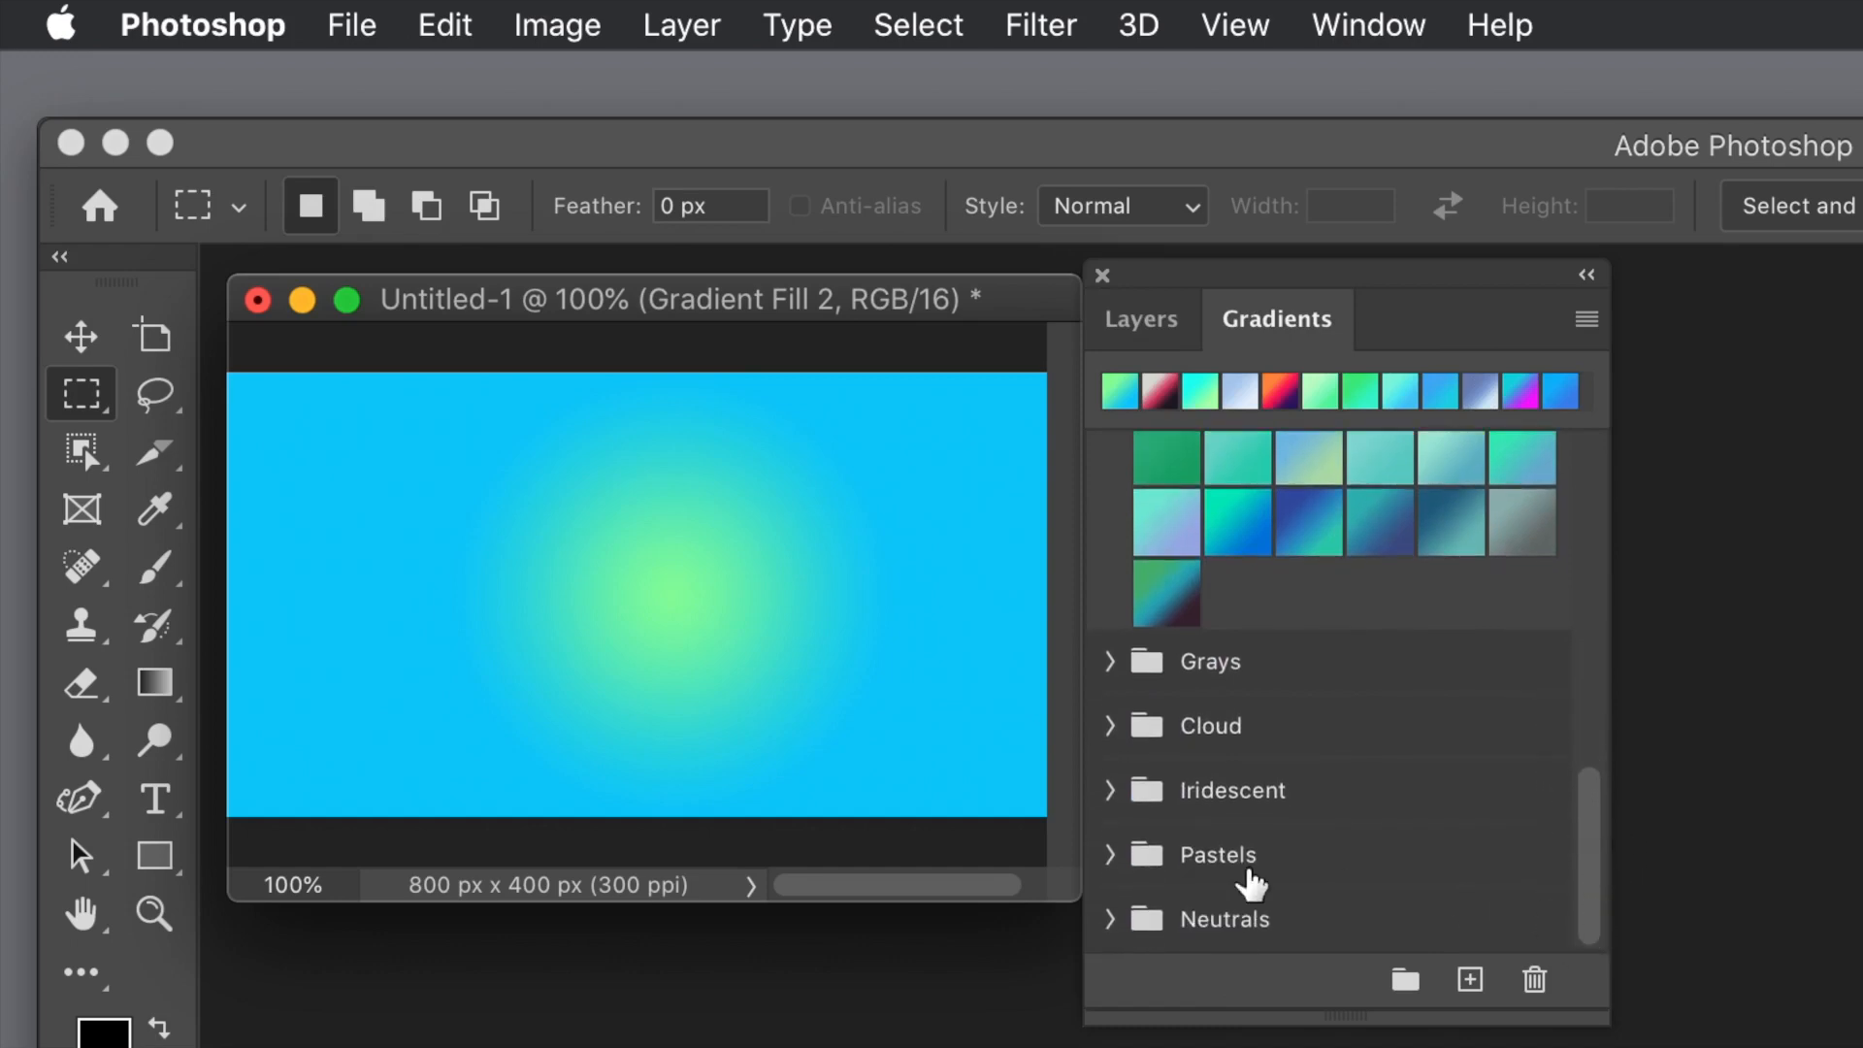
left_click(1112, 792)
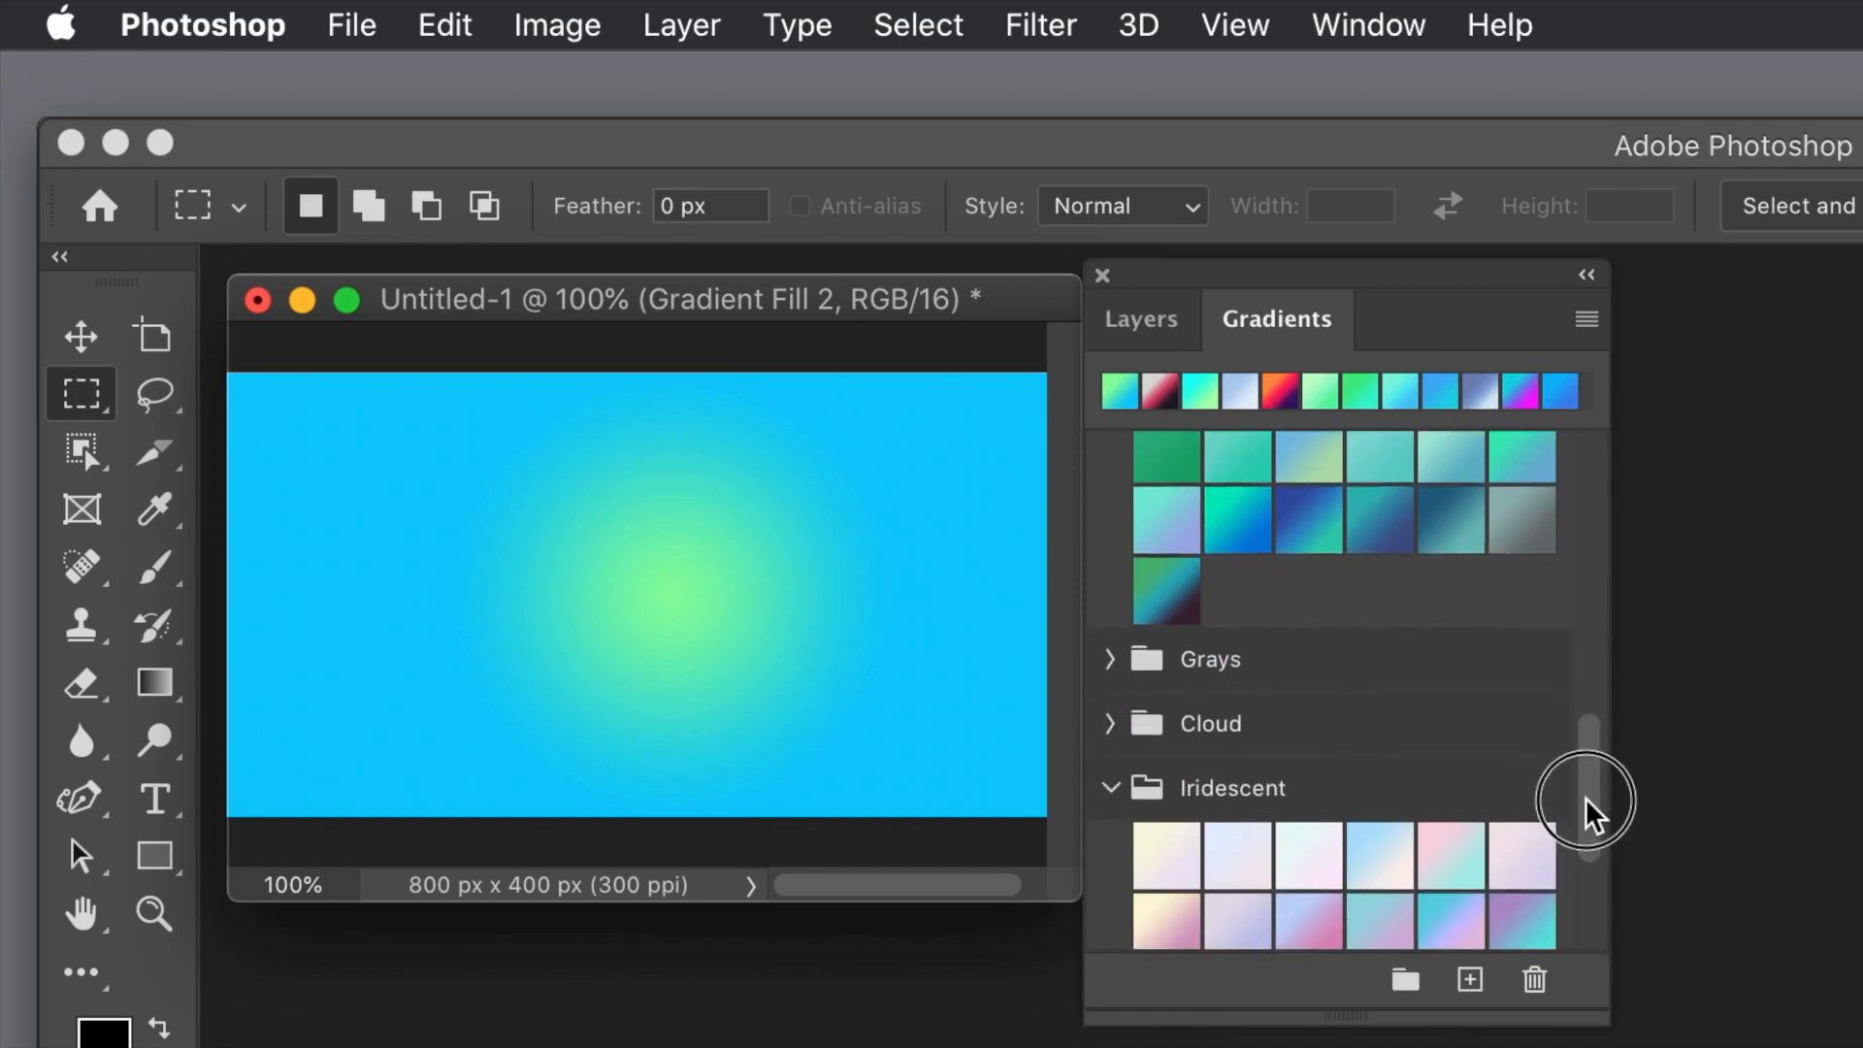
left_click_drag(1586, 795, 1588, 829)
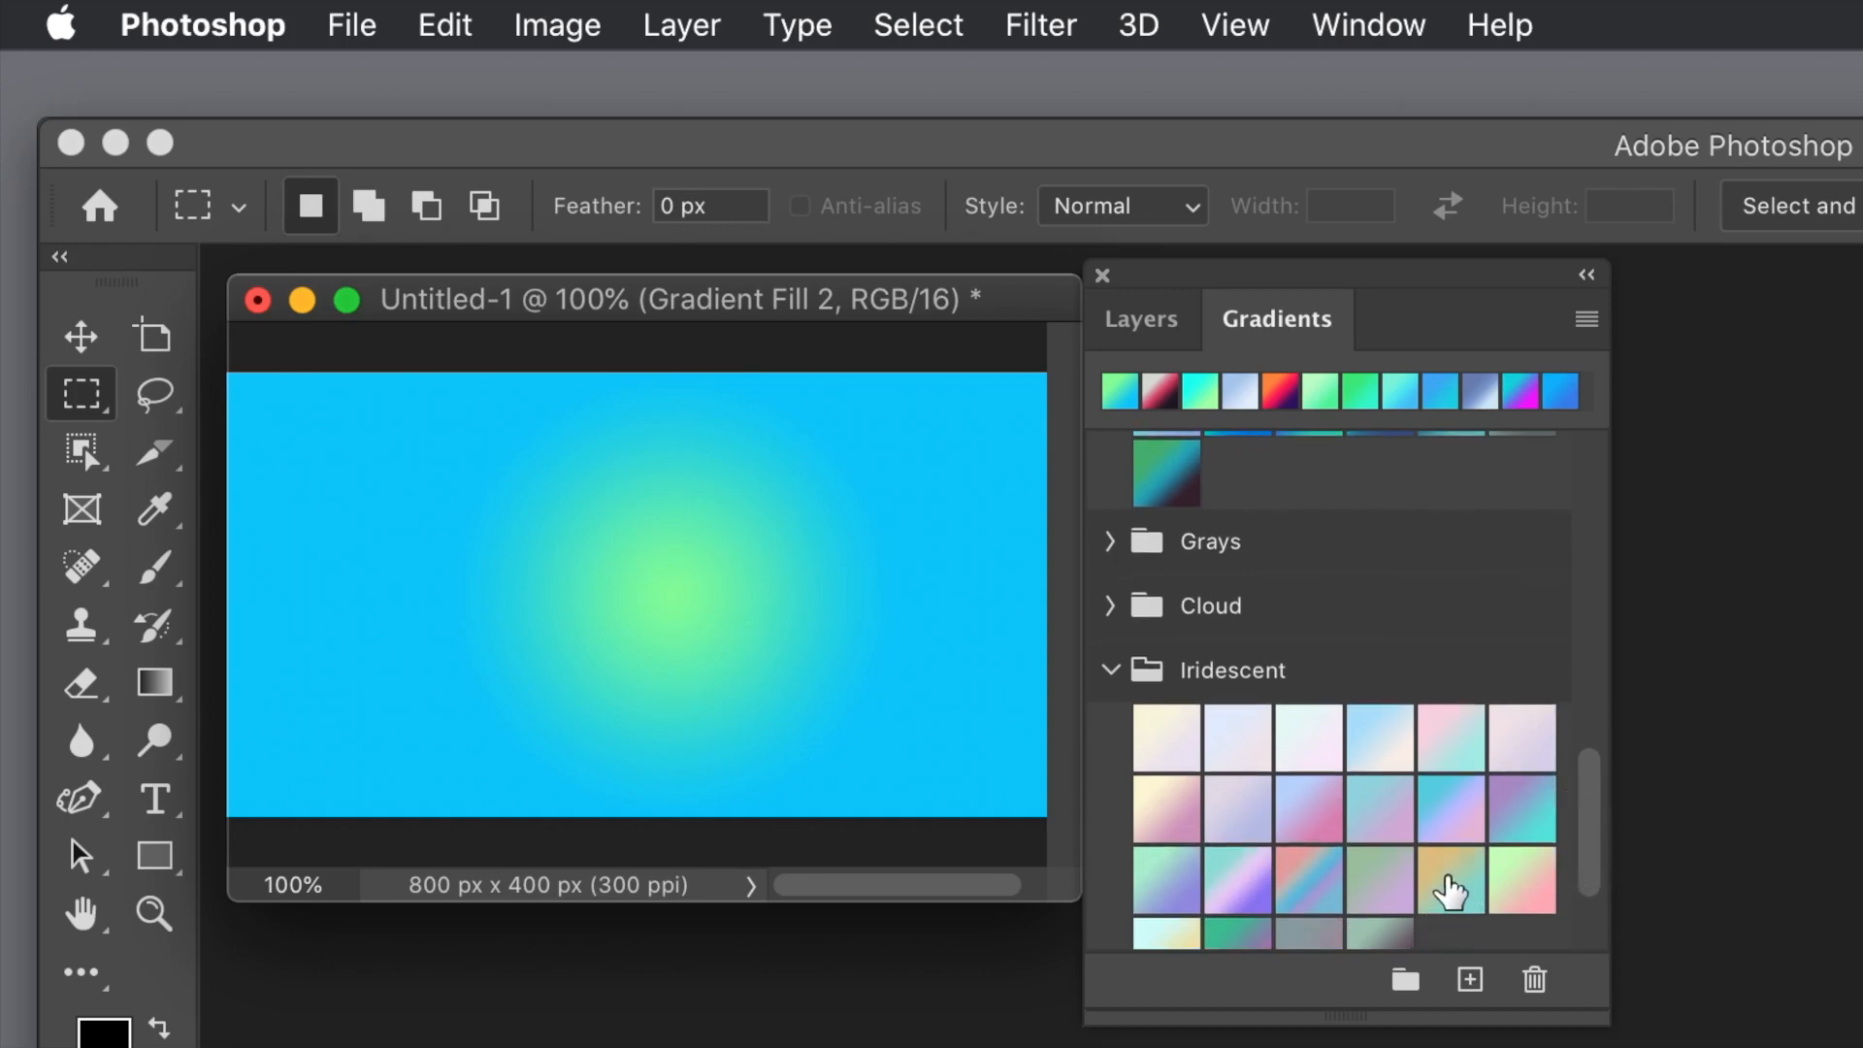
left_click_drag(1450, 891, 748, 659)
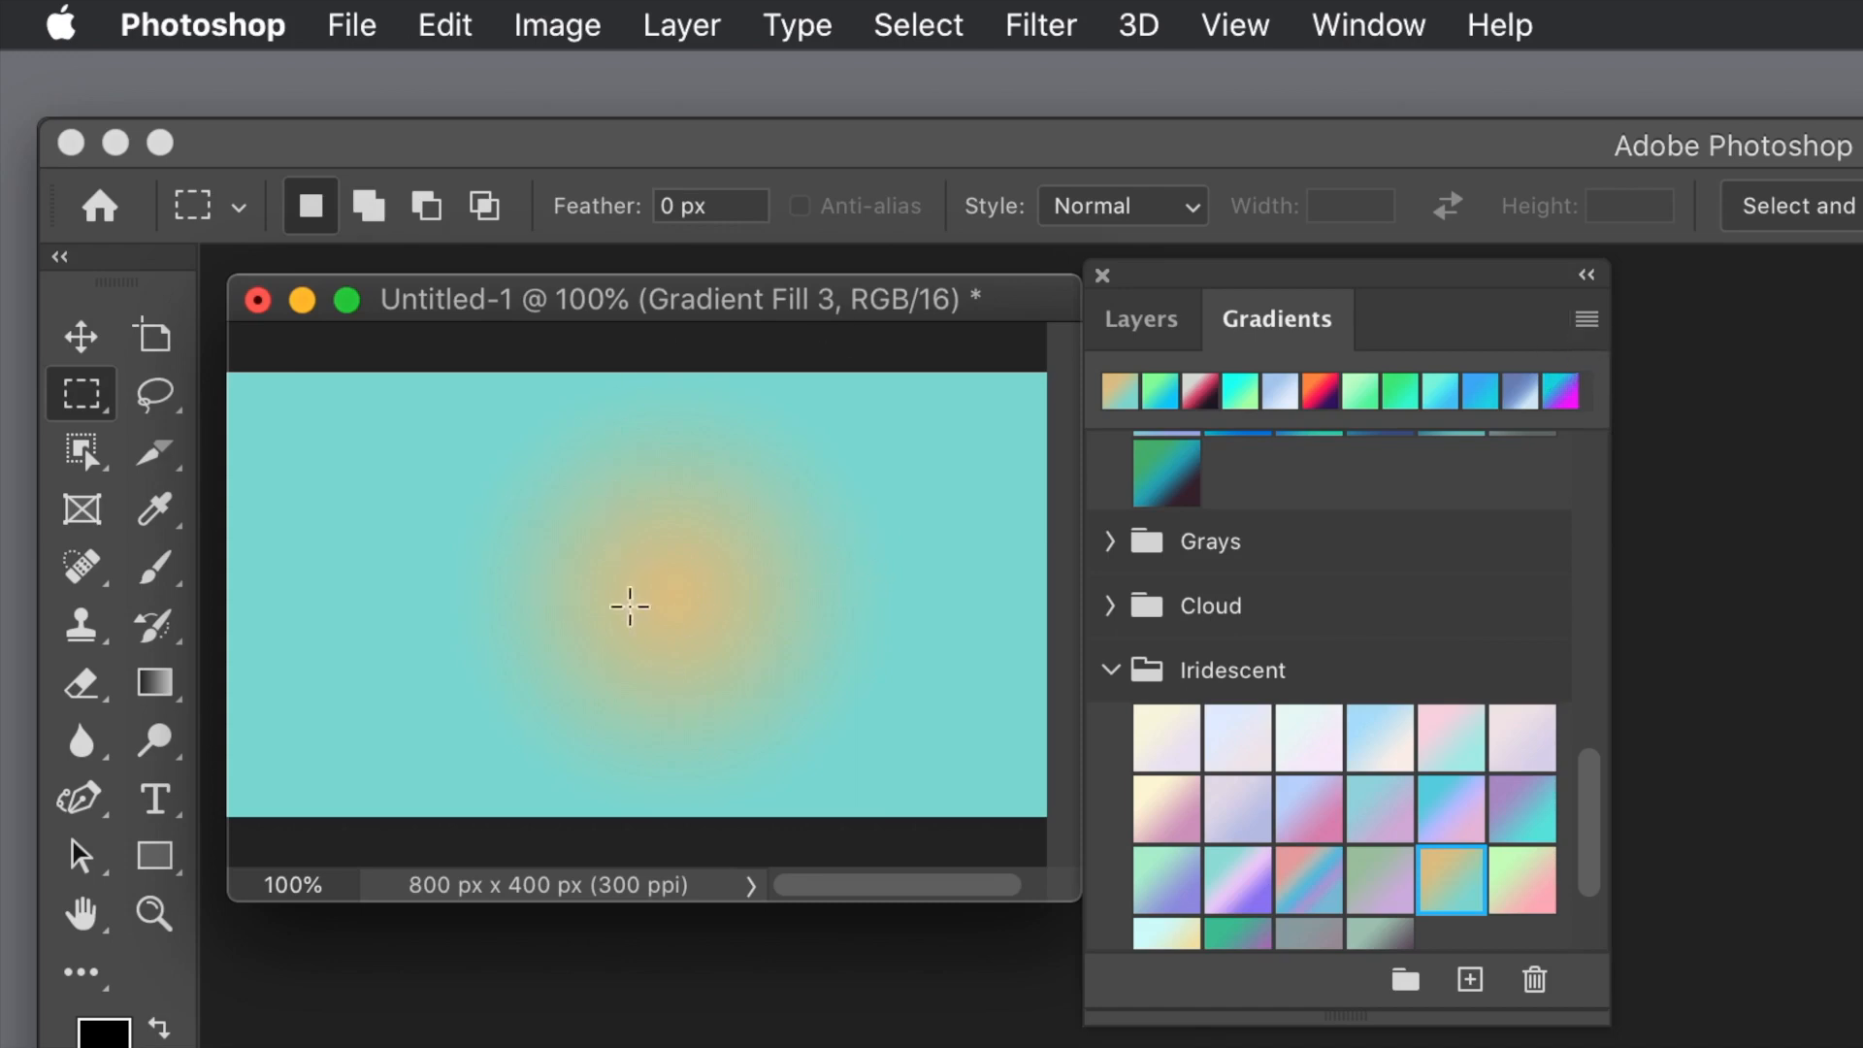
Step: Set the gradient type to Linear Gradient and add a fill layer with the pink, blue and purple Iridescent preset
left_click(1589, 320)
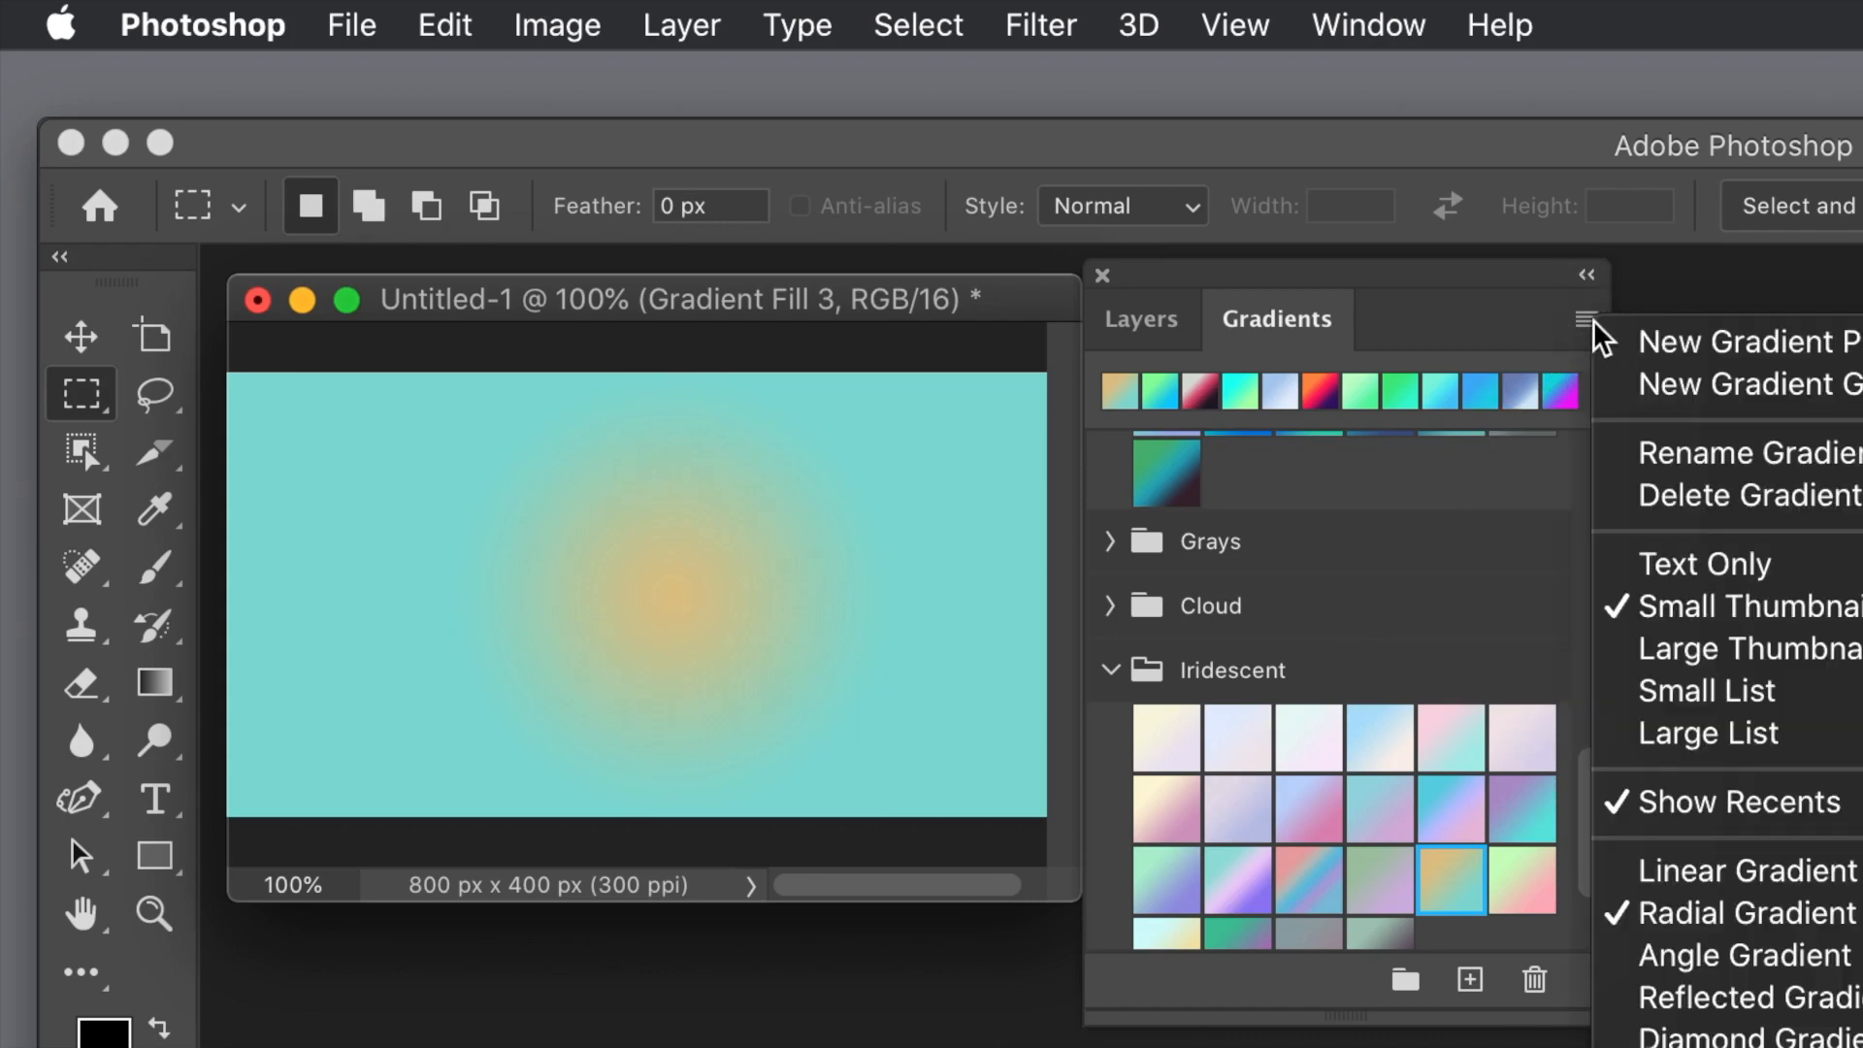
left_click(1719, 877)
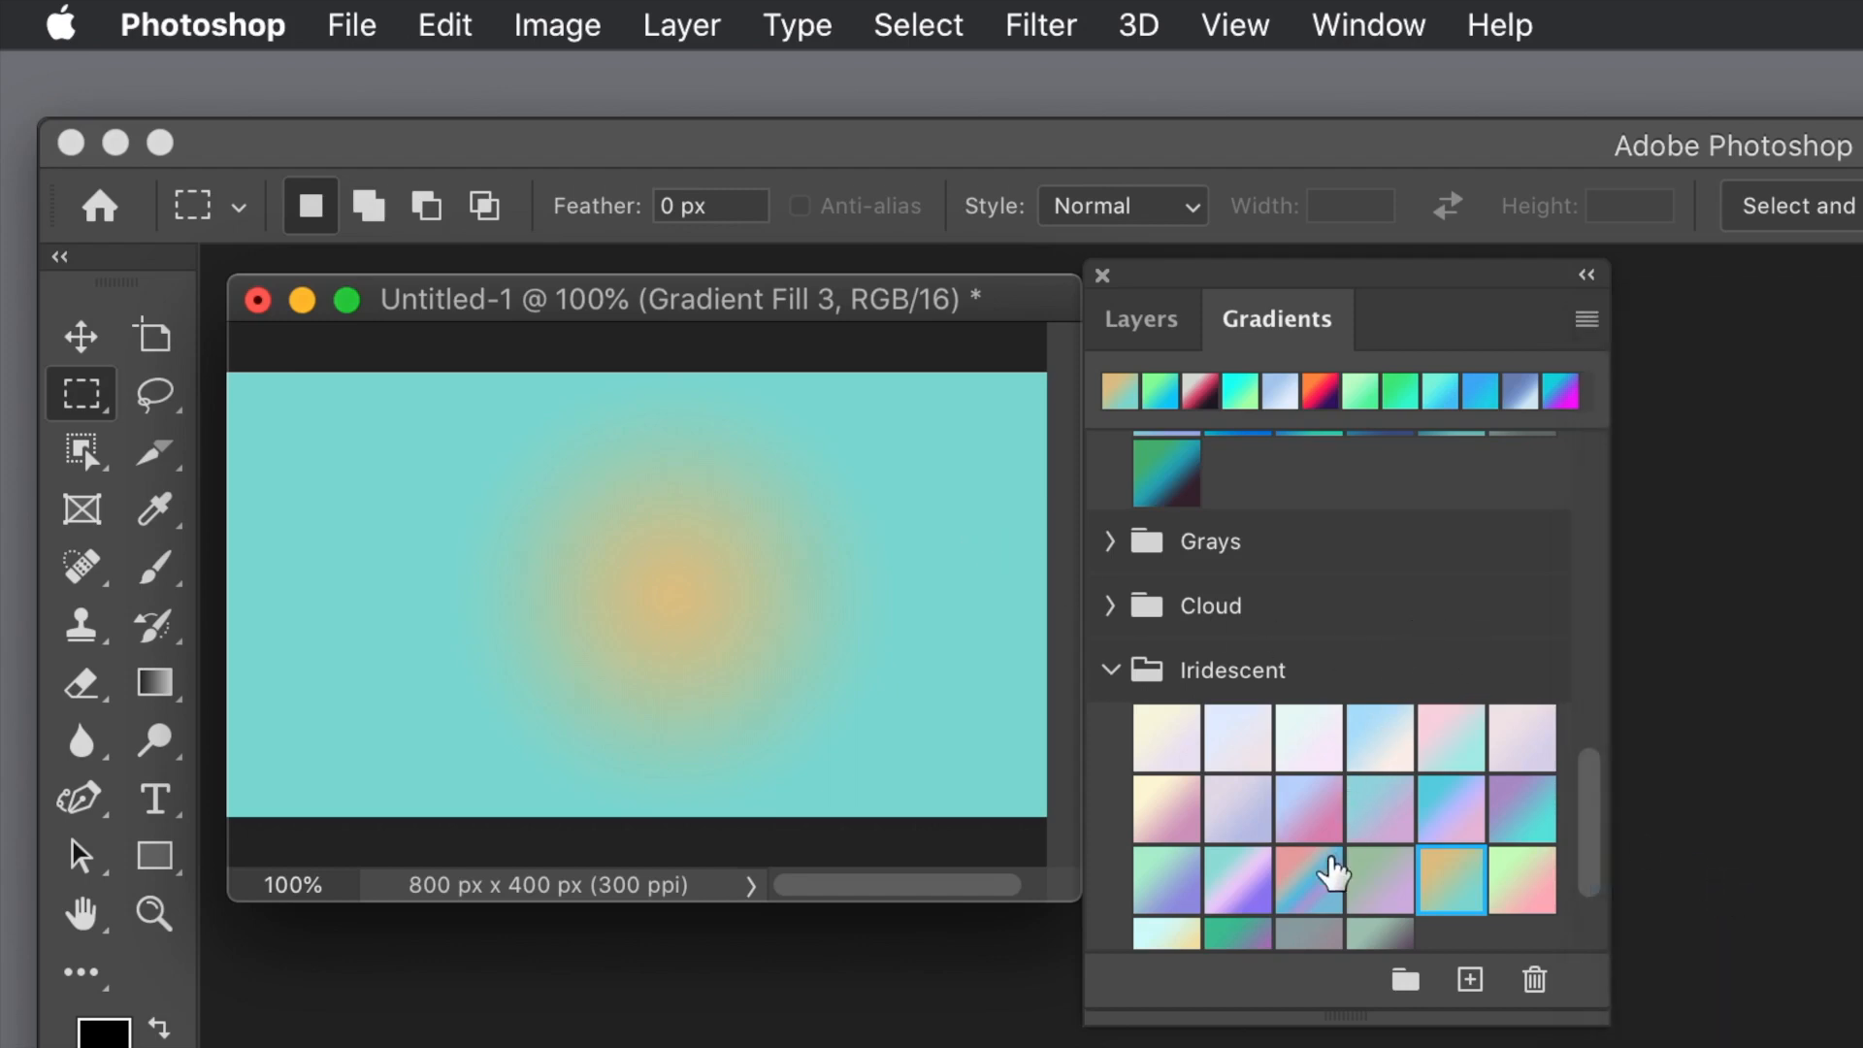
left_click(1320, 891)
left_click_drag(1319, 891, 691, 660)
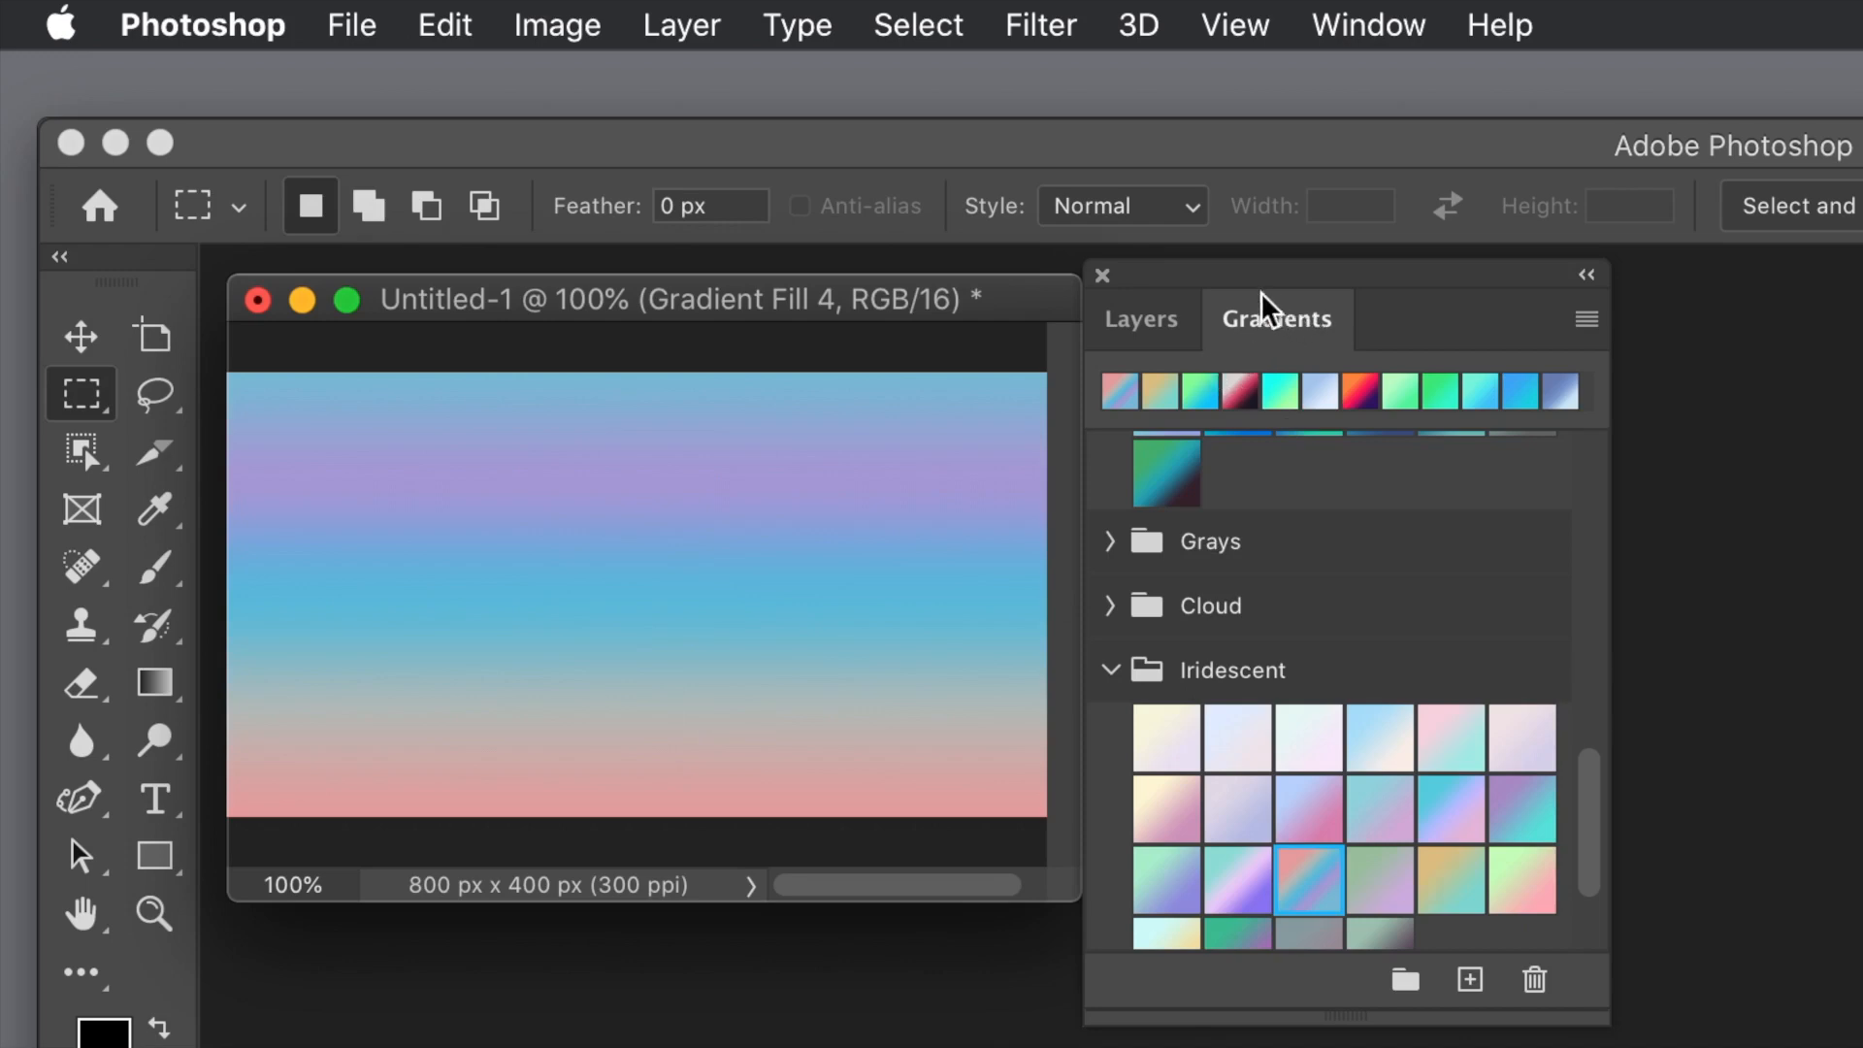
Step: Try the black-to-white Basics gradient on the Gradient Fill 4 layer, then cancel the change
left_click(1164, 325)
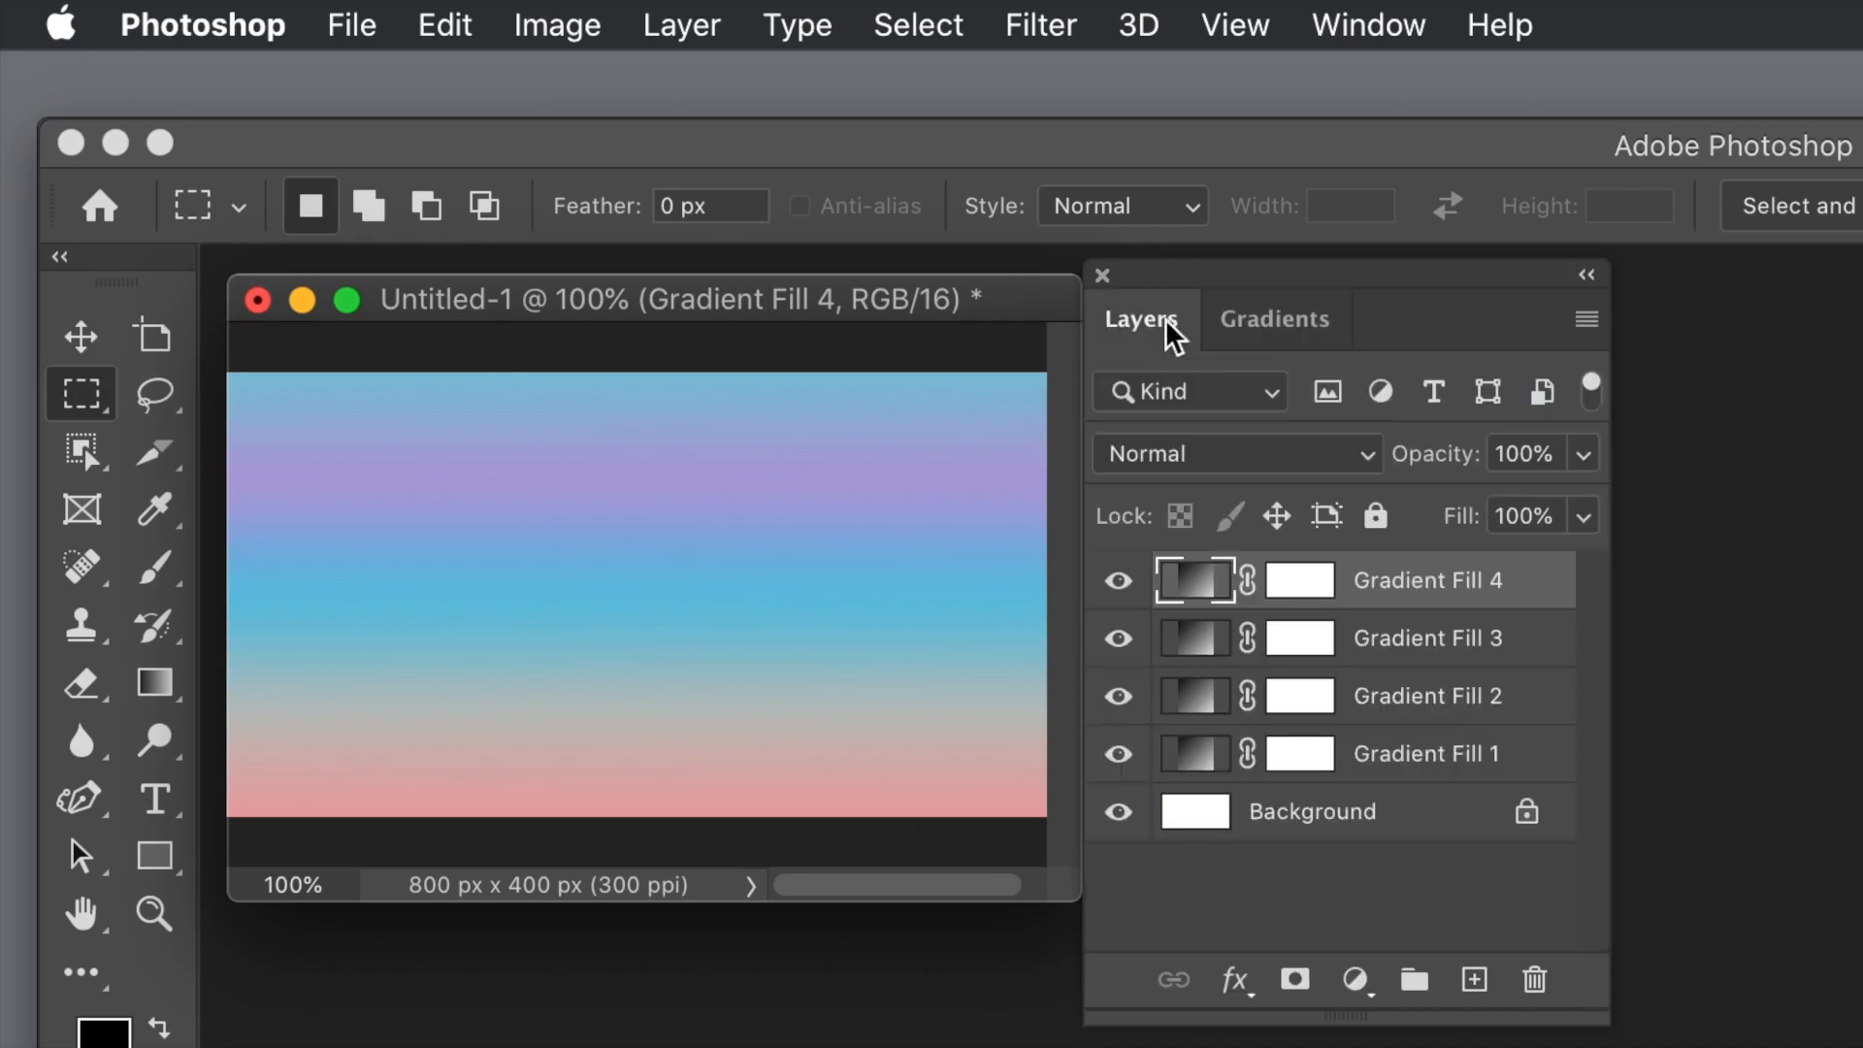
double_click(1199, 582)
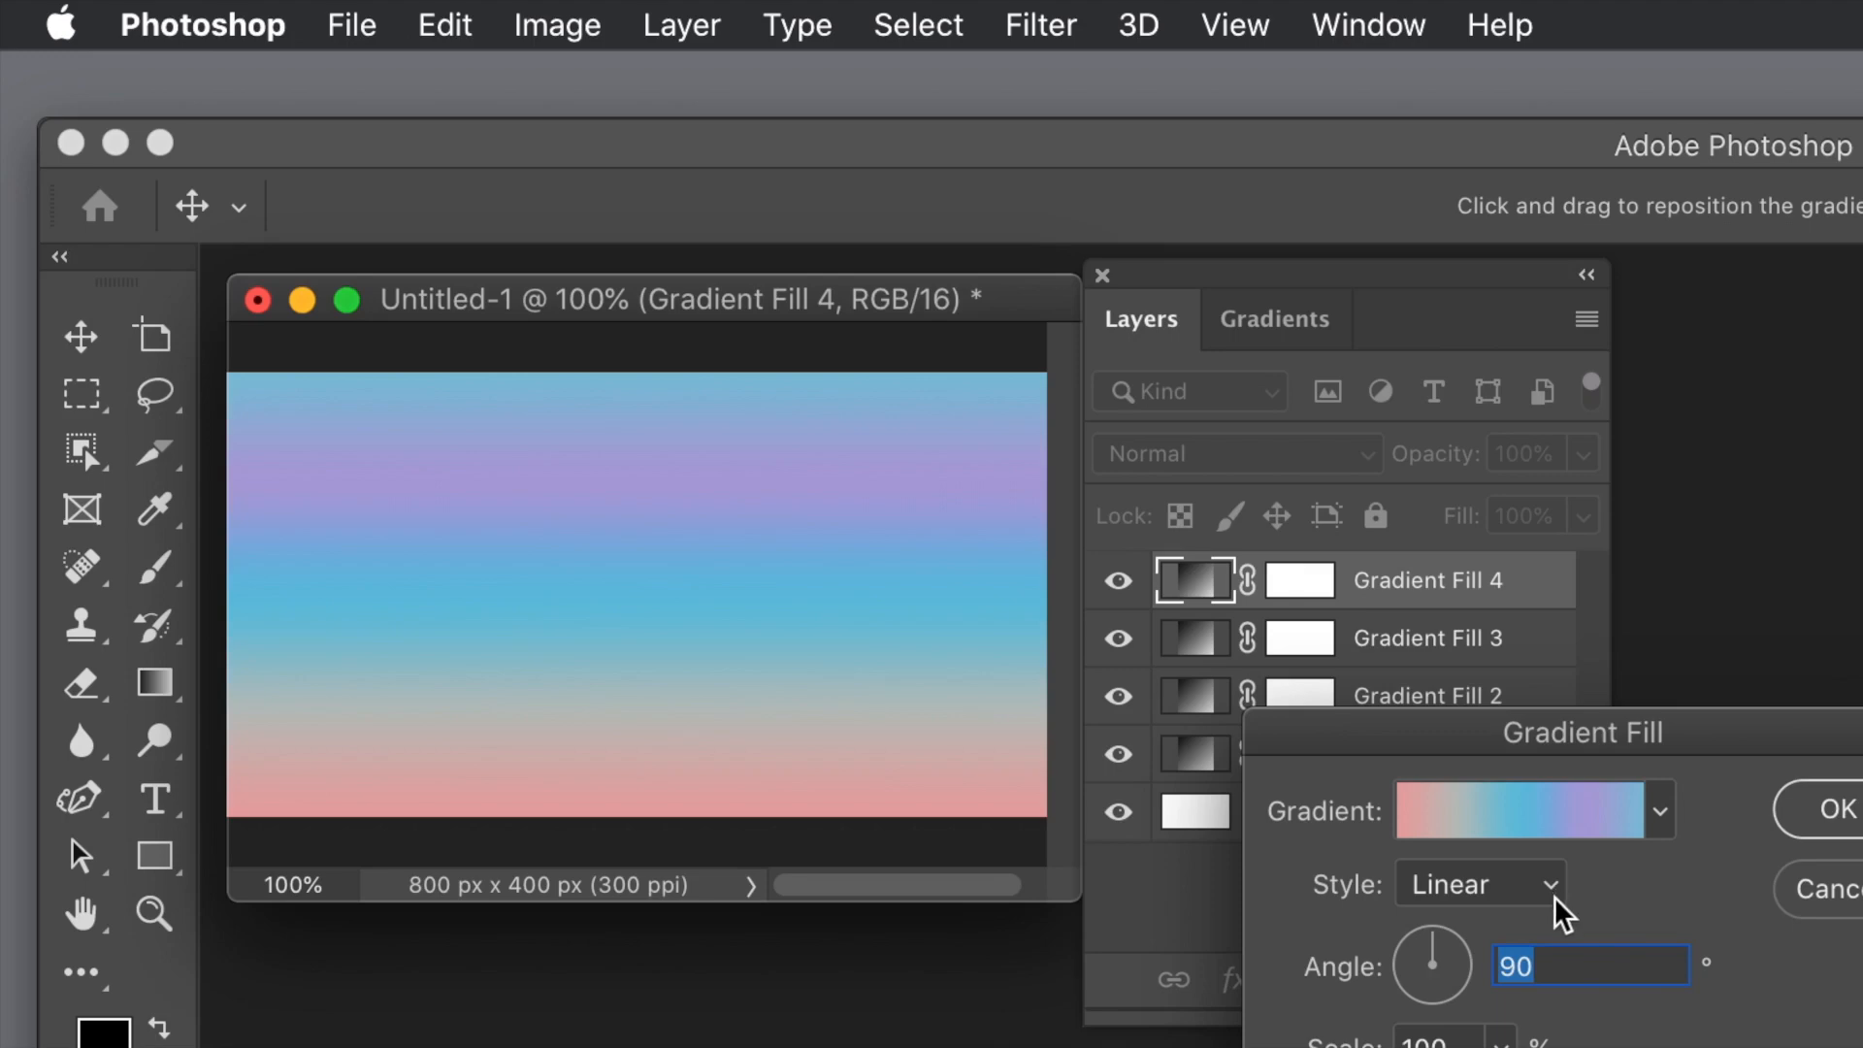
left_click(1660, 815)
left_click(1298, 961)
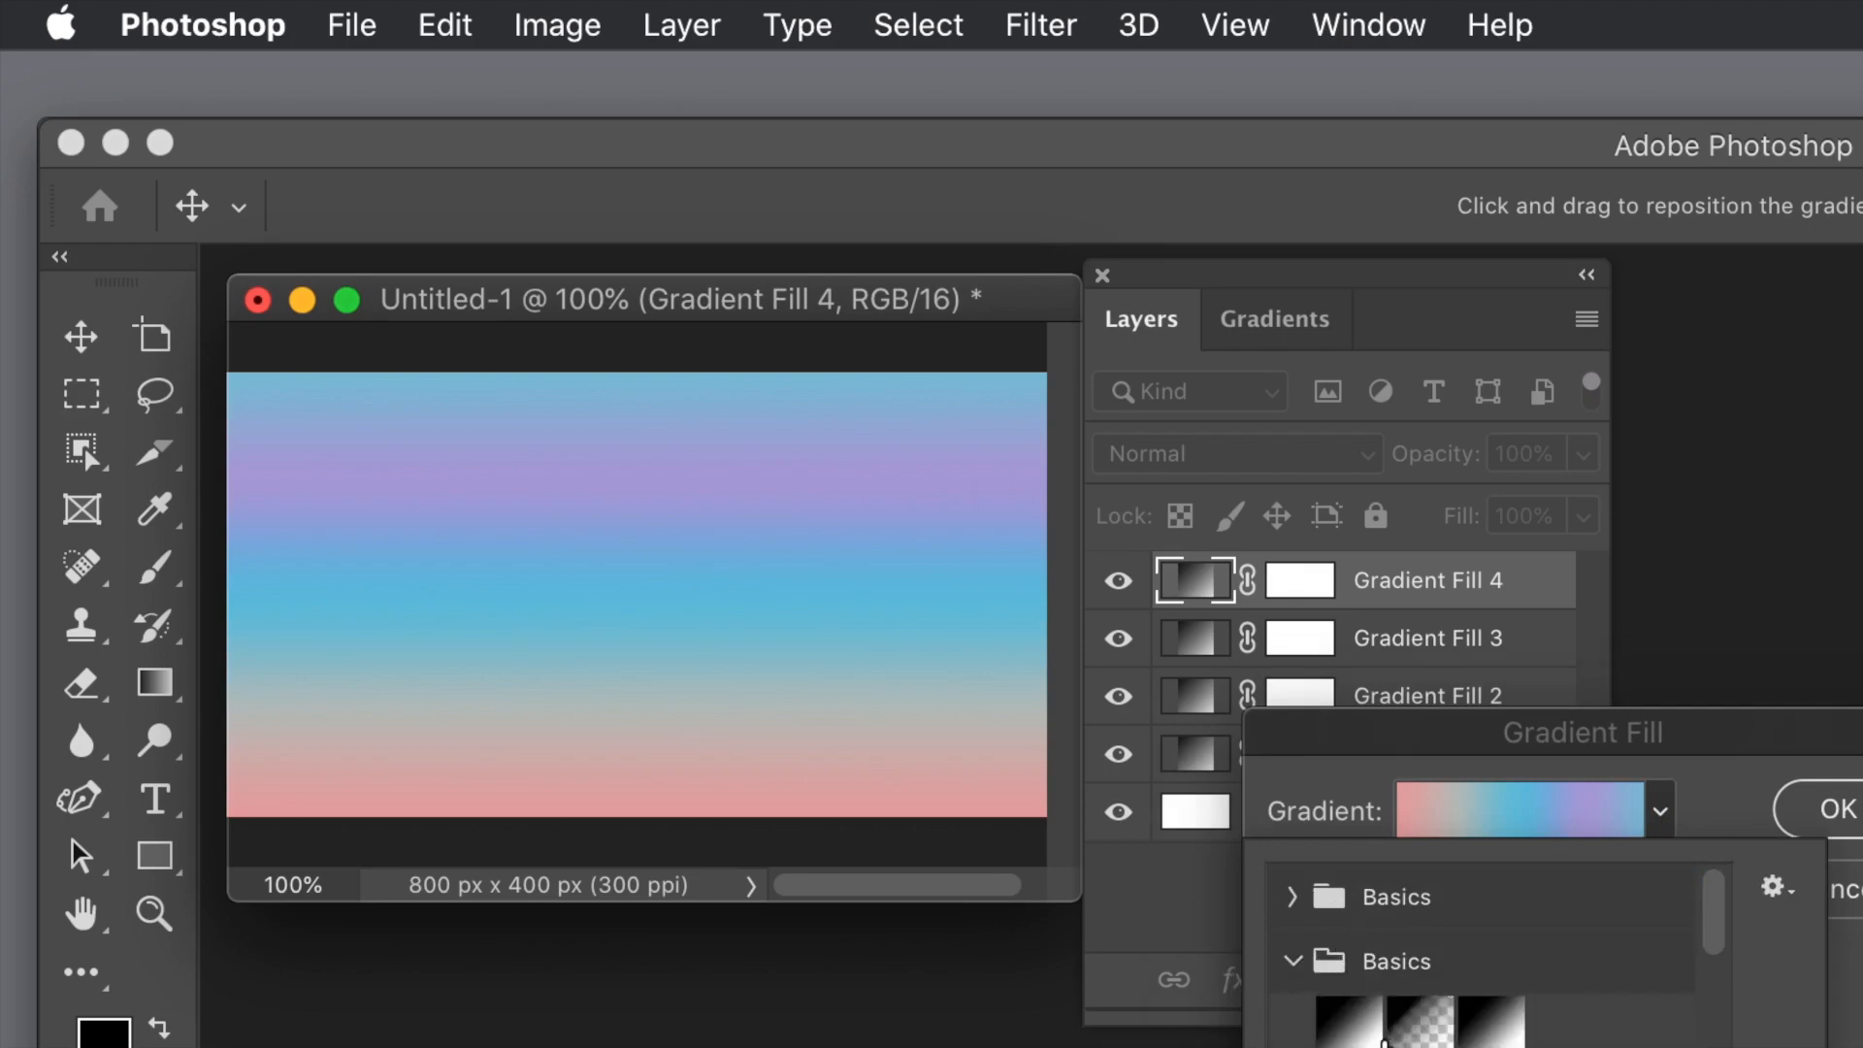
left_click(1350, 1035)
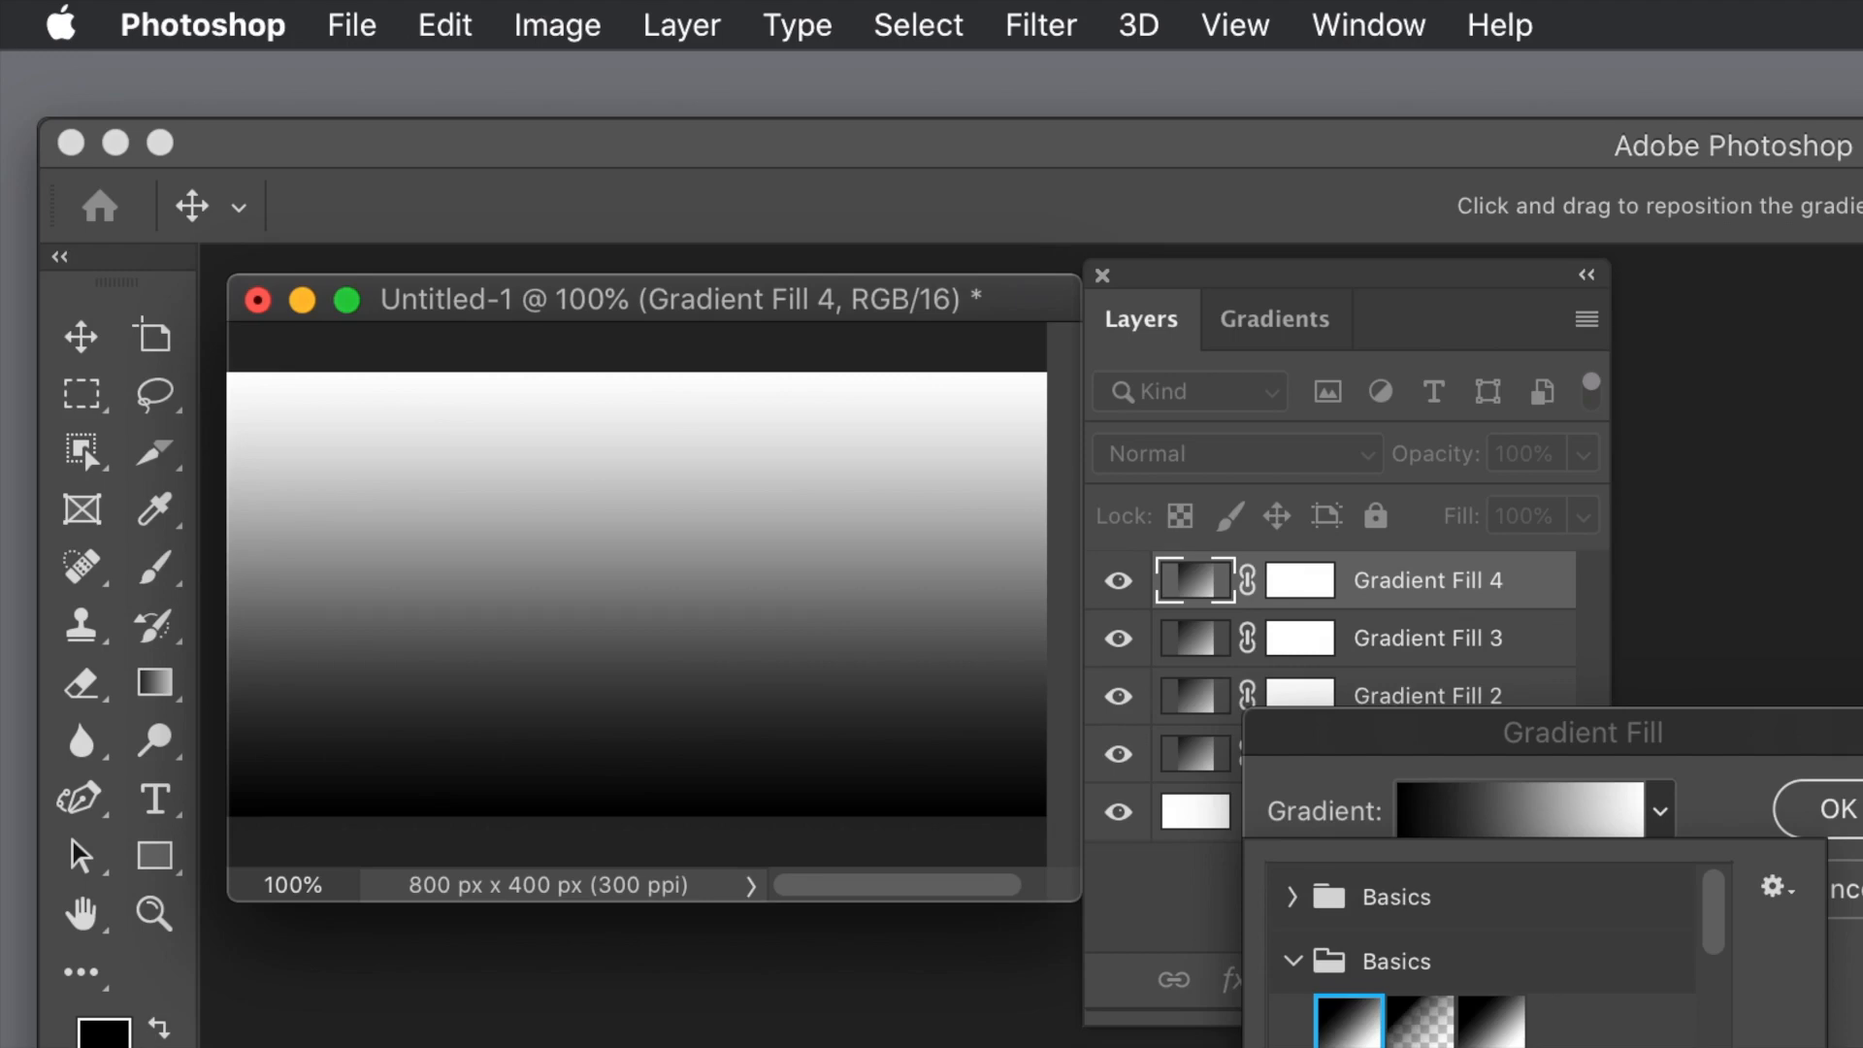
key("Return")
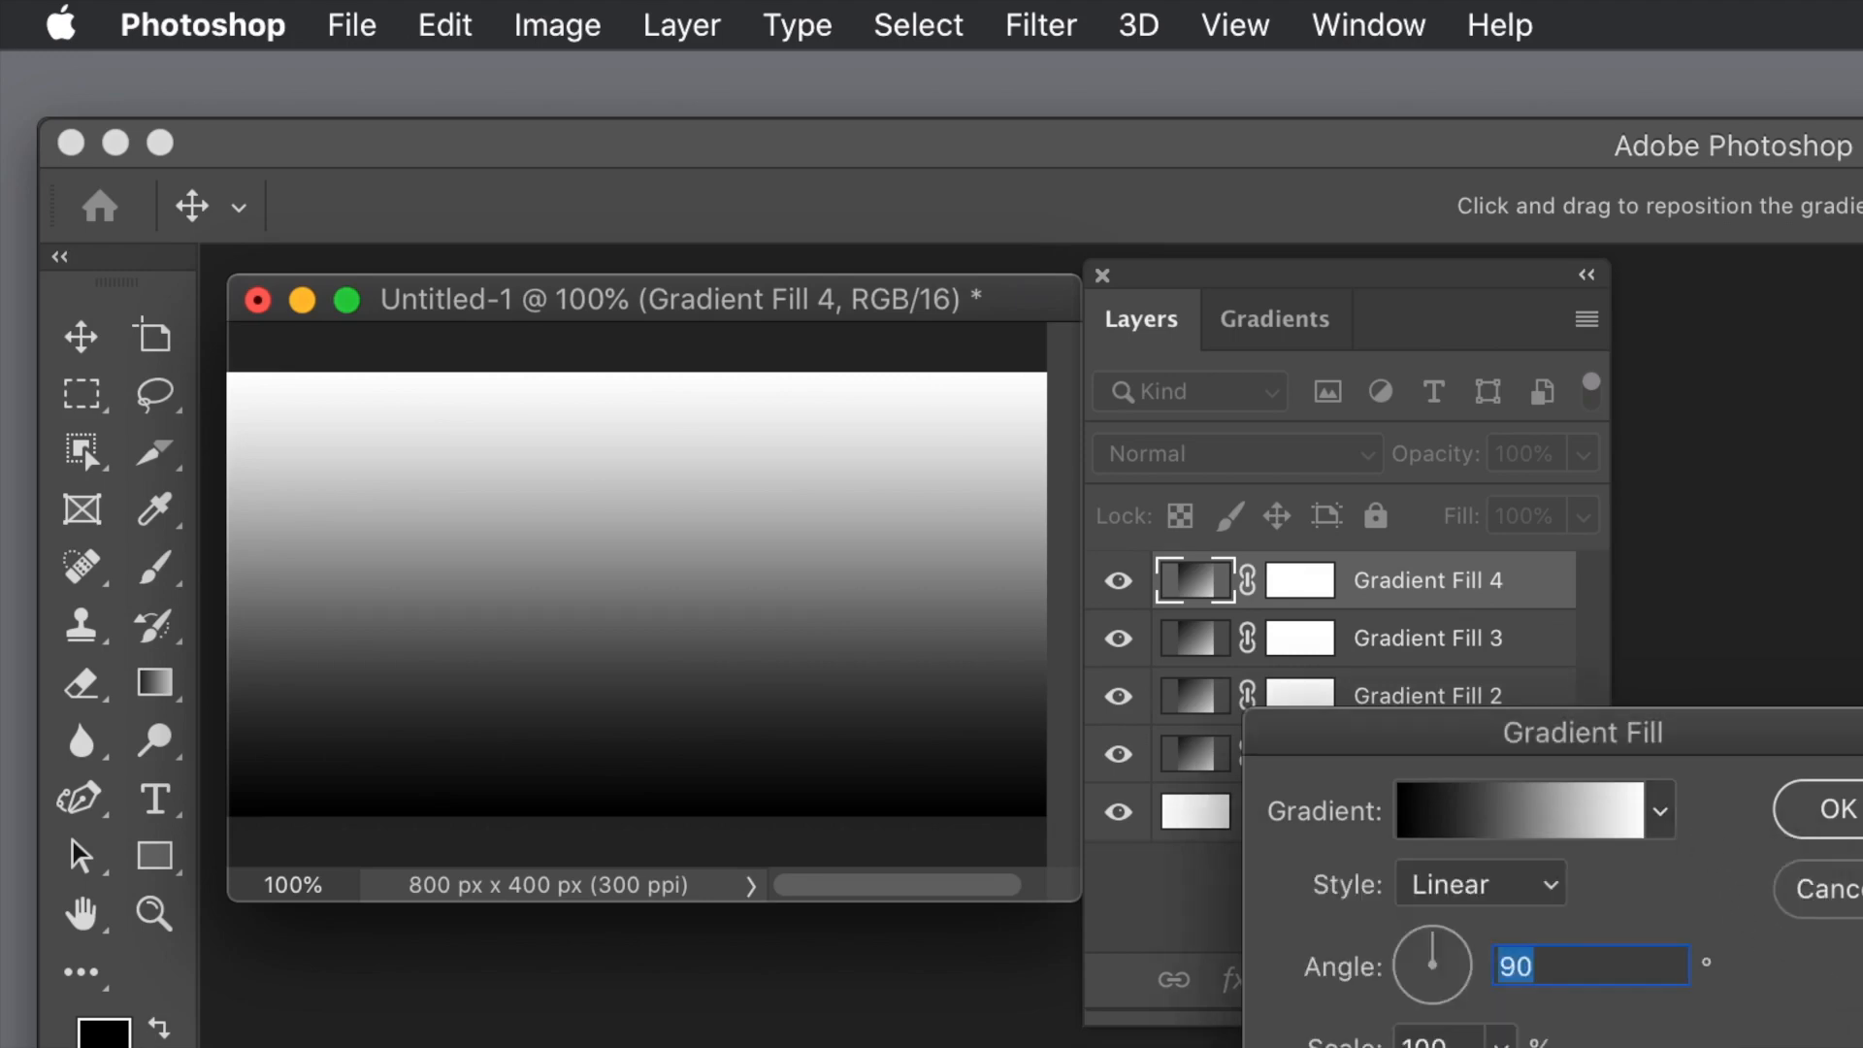
left_click(1824, 889)
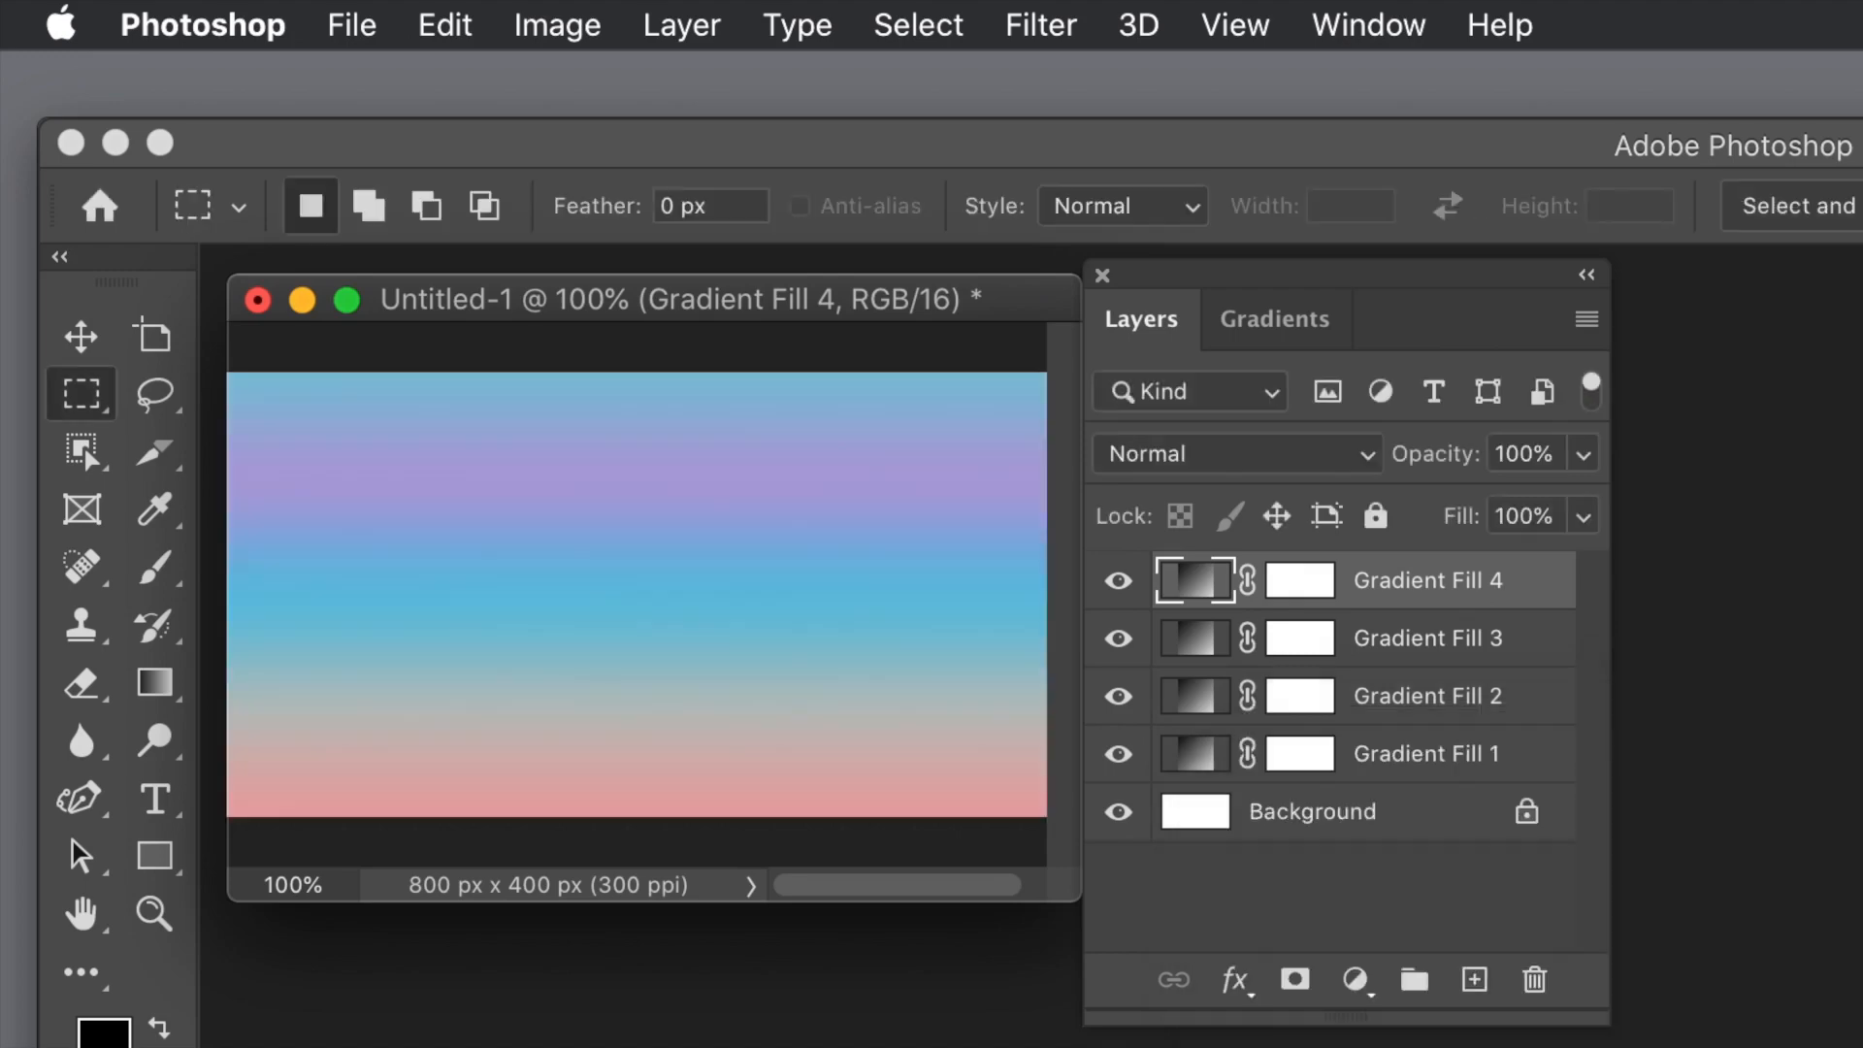
Step: Change the gradient style of the Gradient Fill 2 layer to Linear
double_click(1201, 701)
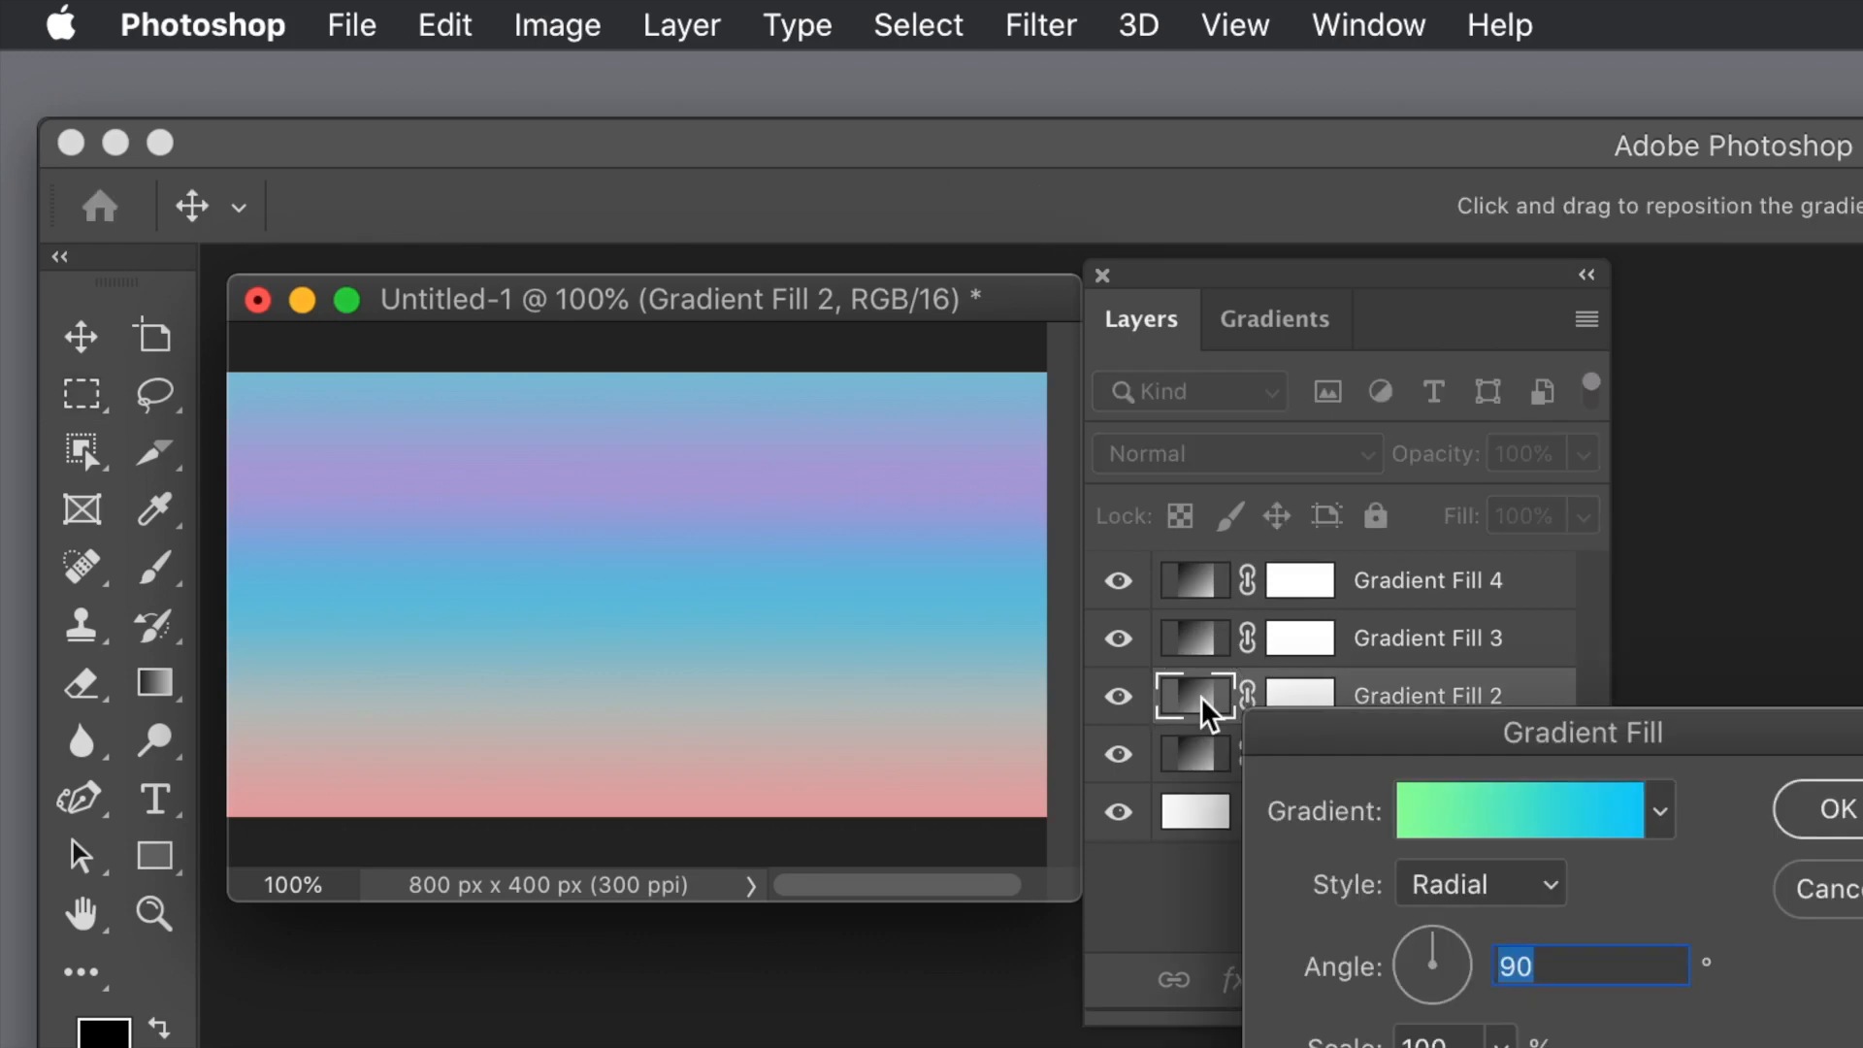
left_click(1494, 877)
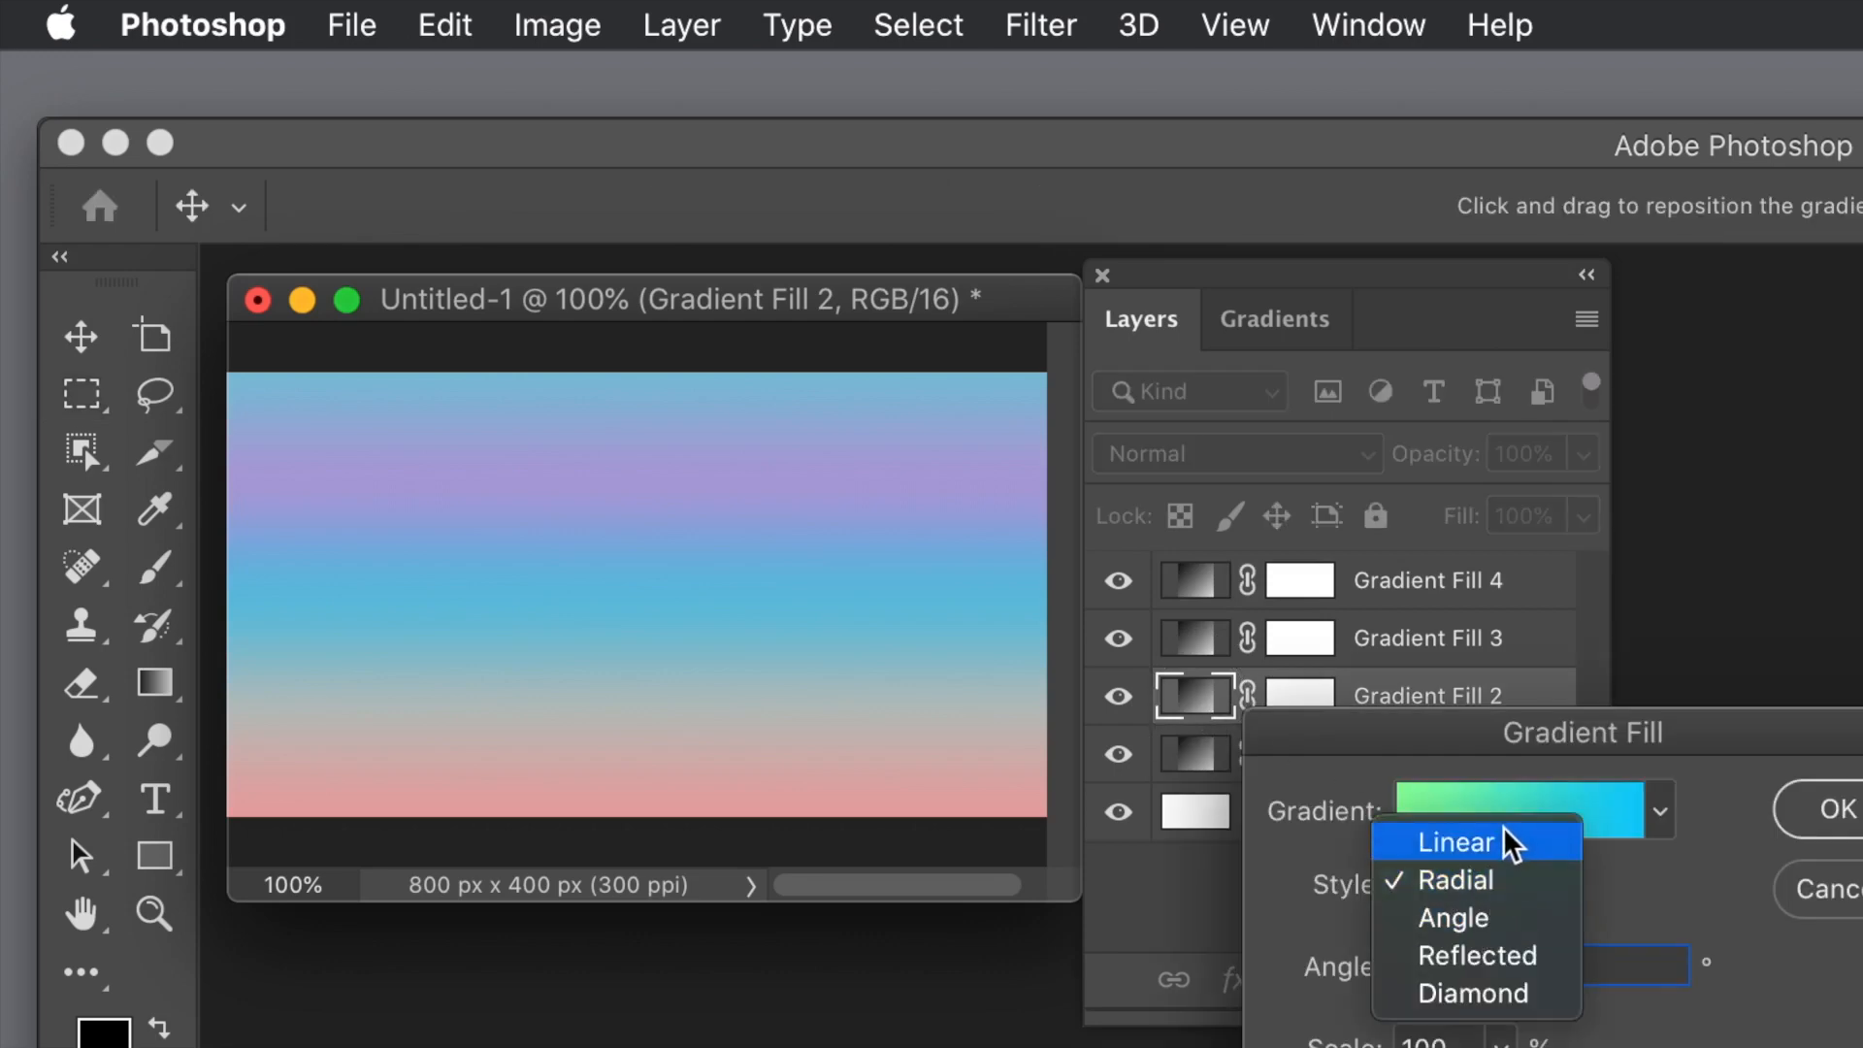
left_click(1502, 840)
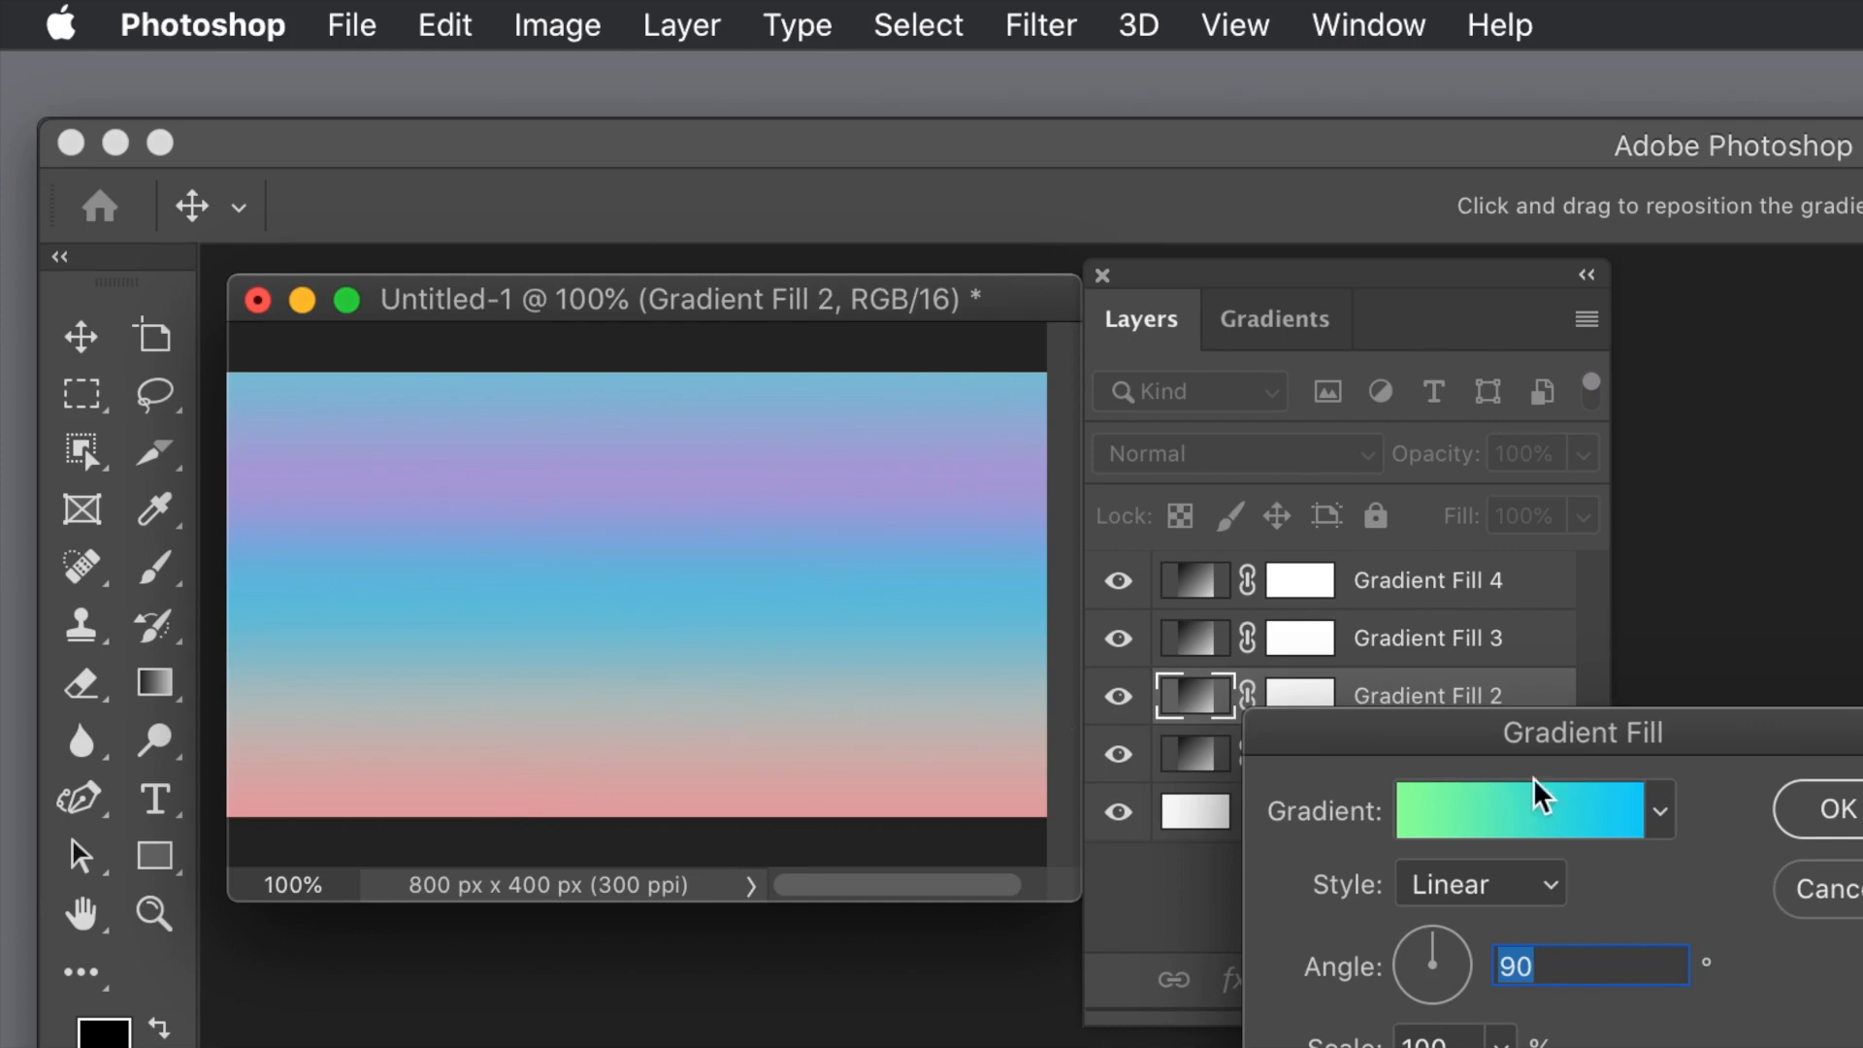
left_click(1819, 805)
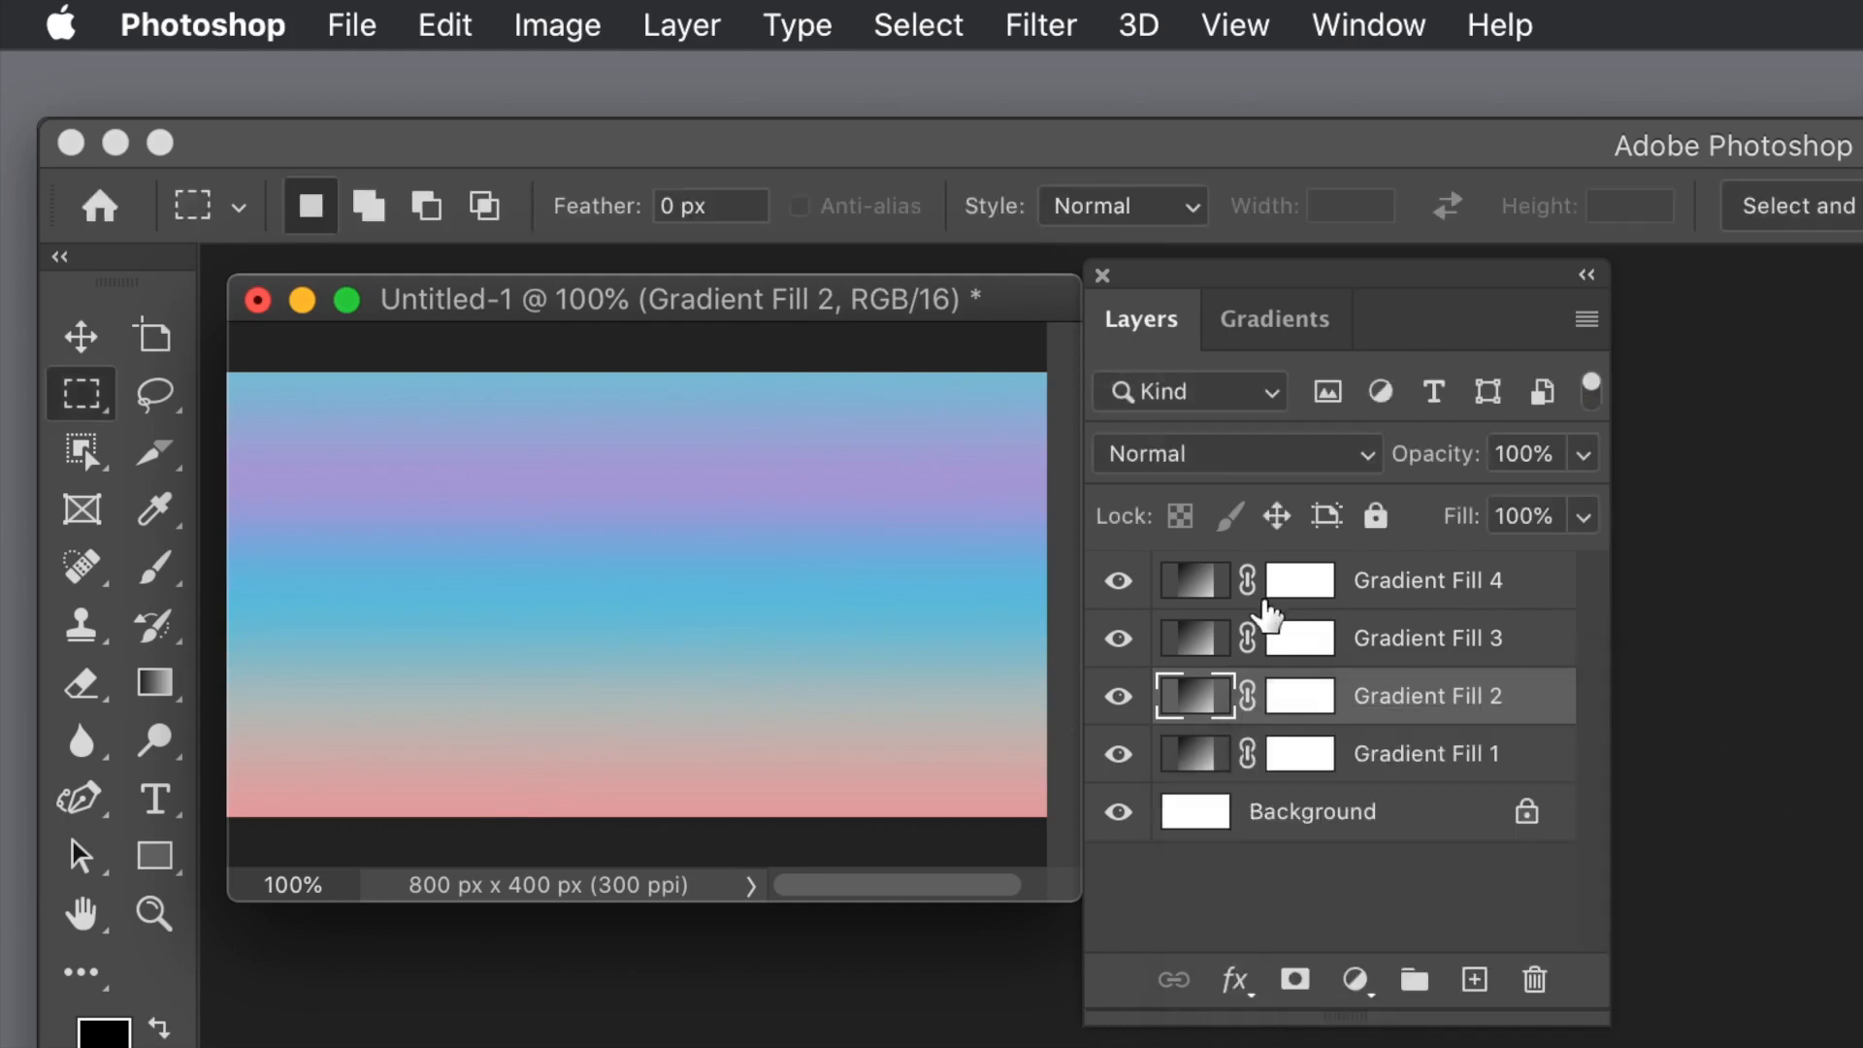
Step: Set the blend mode of the Gradient Fill 4 and Gradient Fill 3 layers to Difference
left_click(1206, 582)
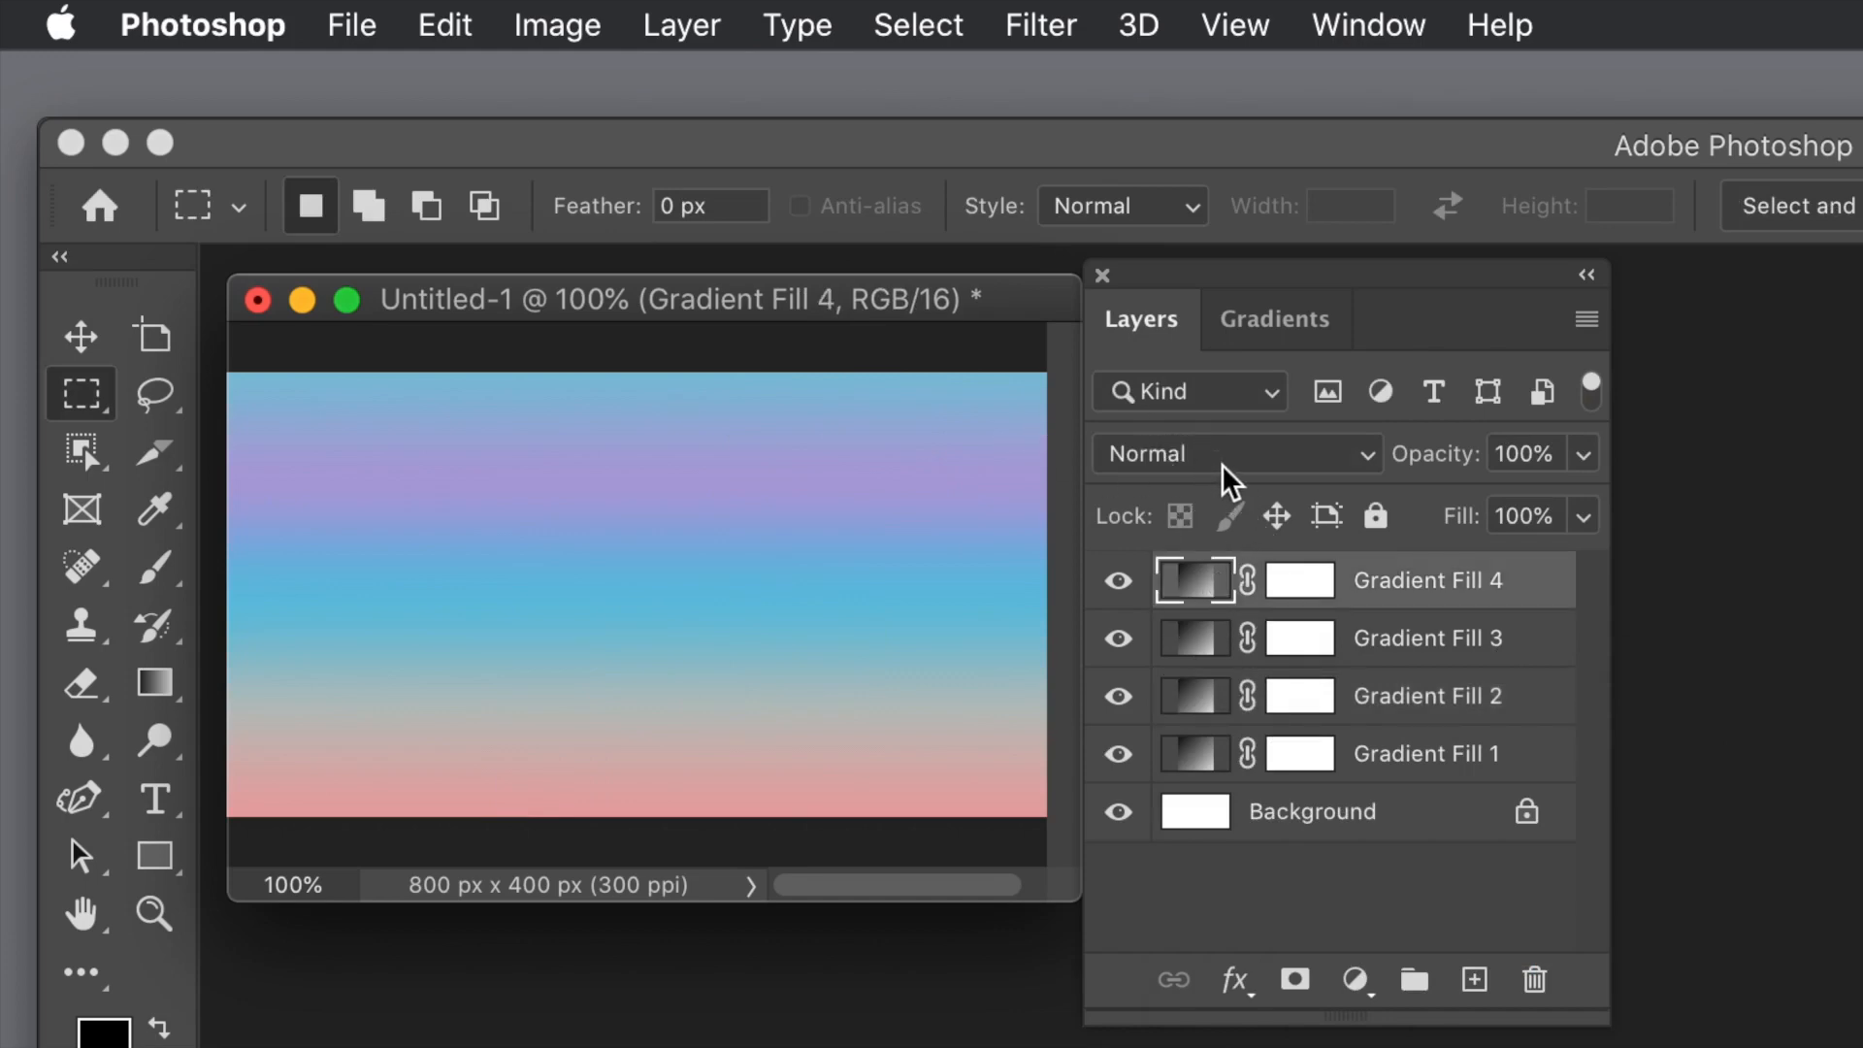
left_click(1225, 464)
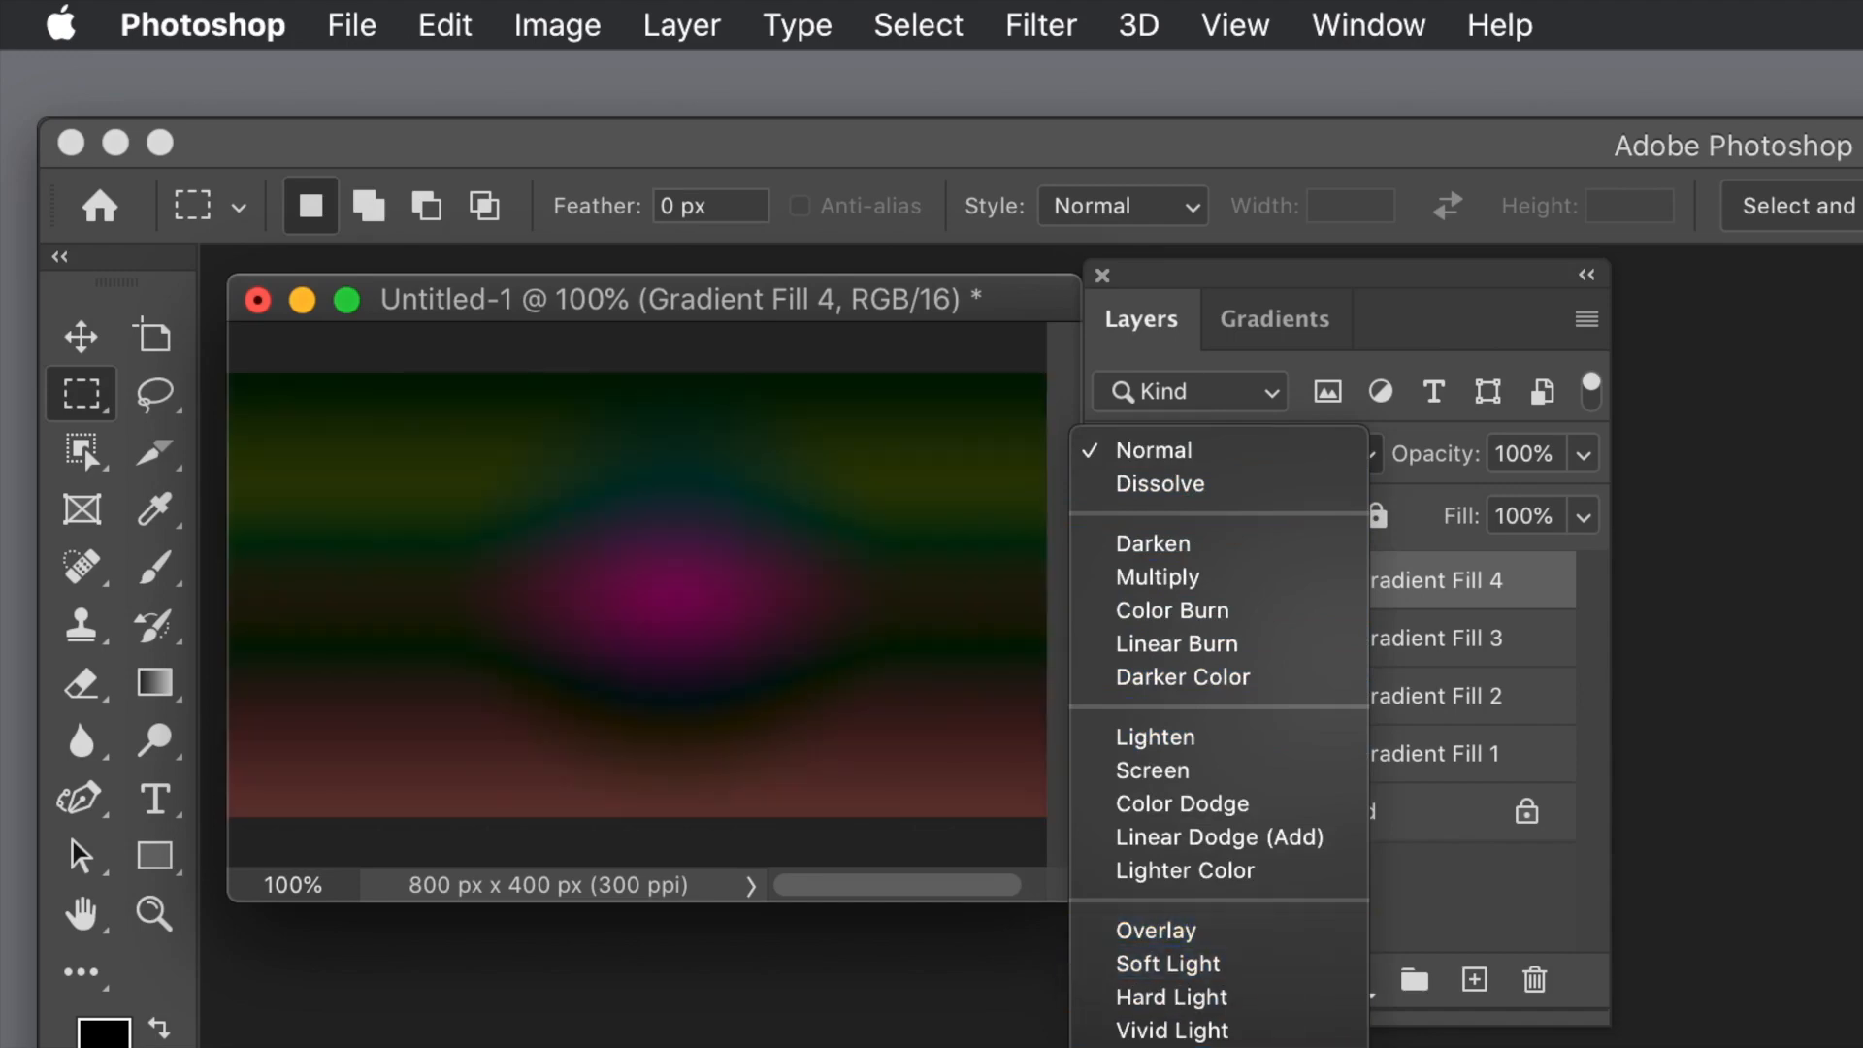
left_click(1164, 1047)
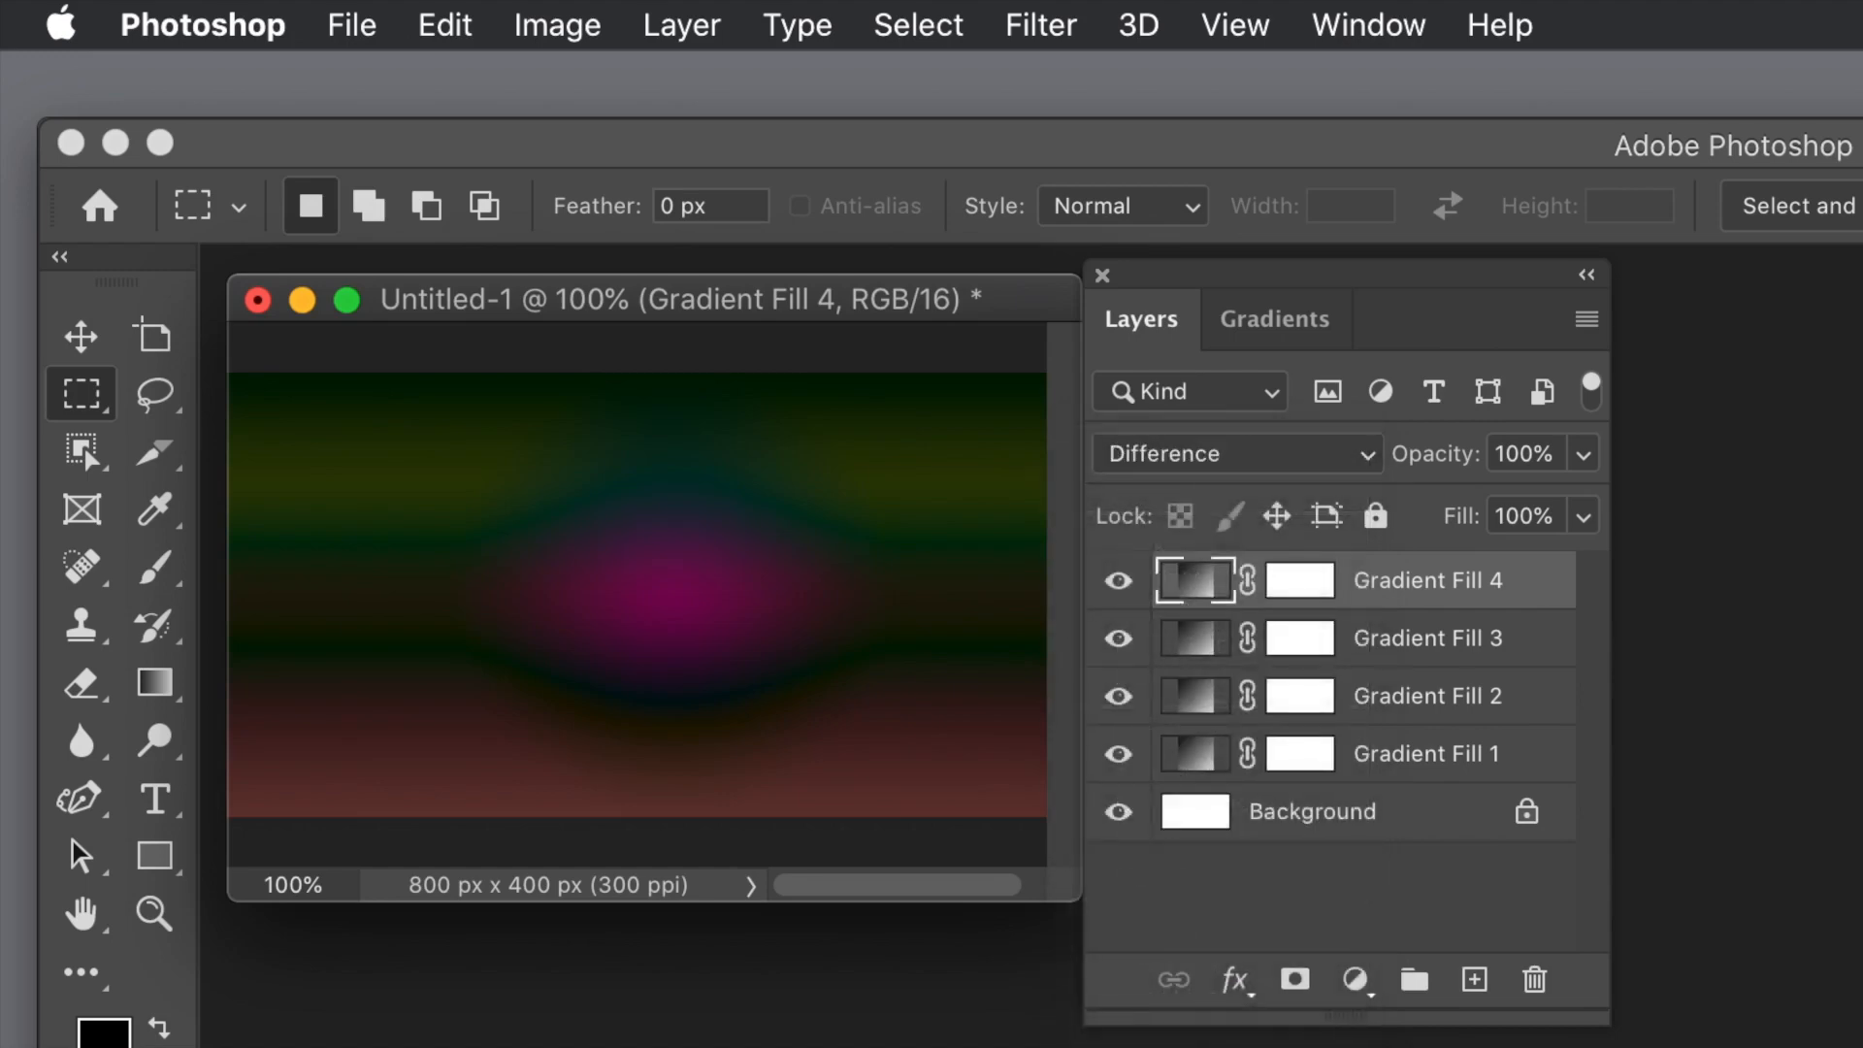
left_click(1198, 637)
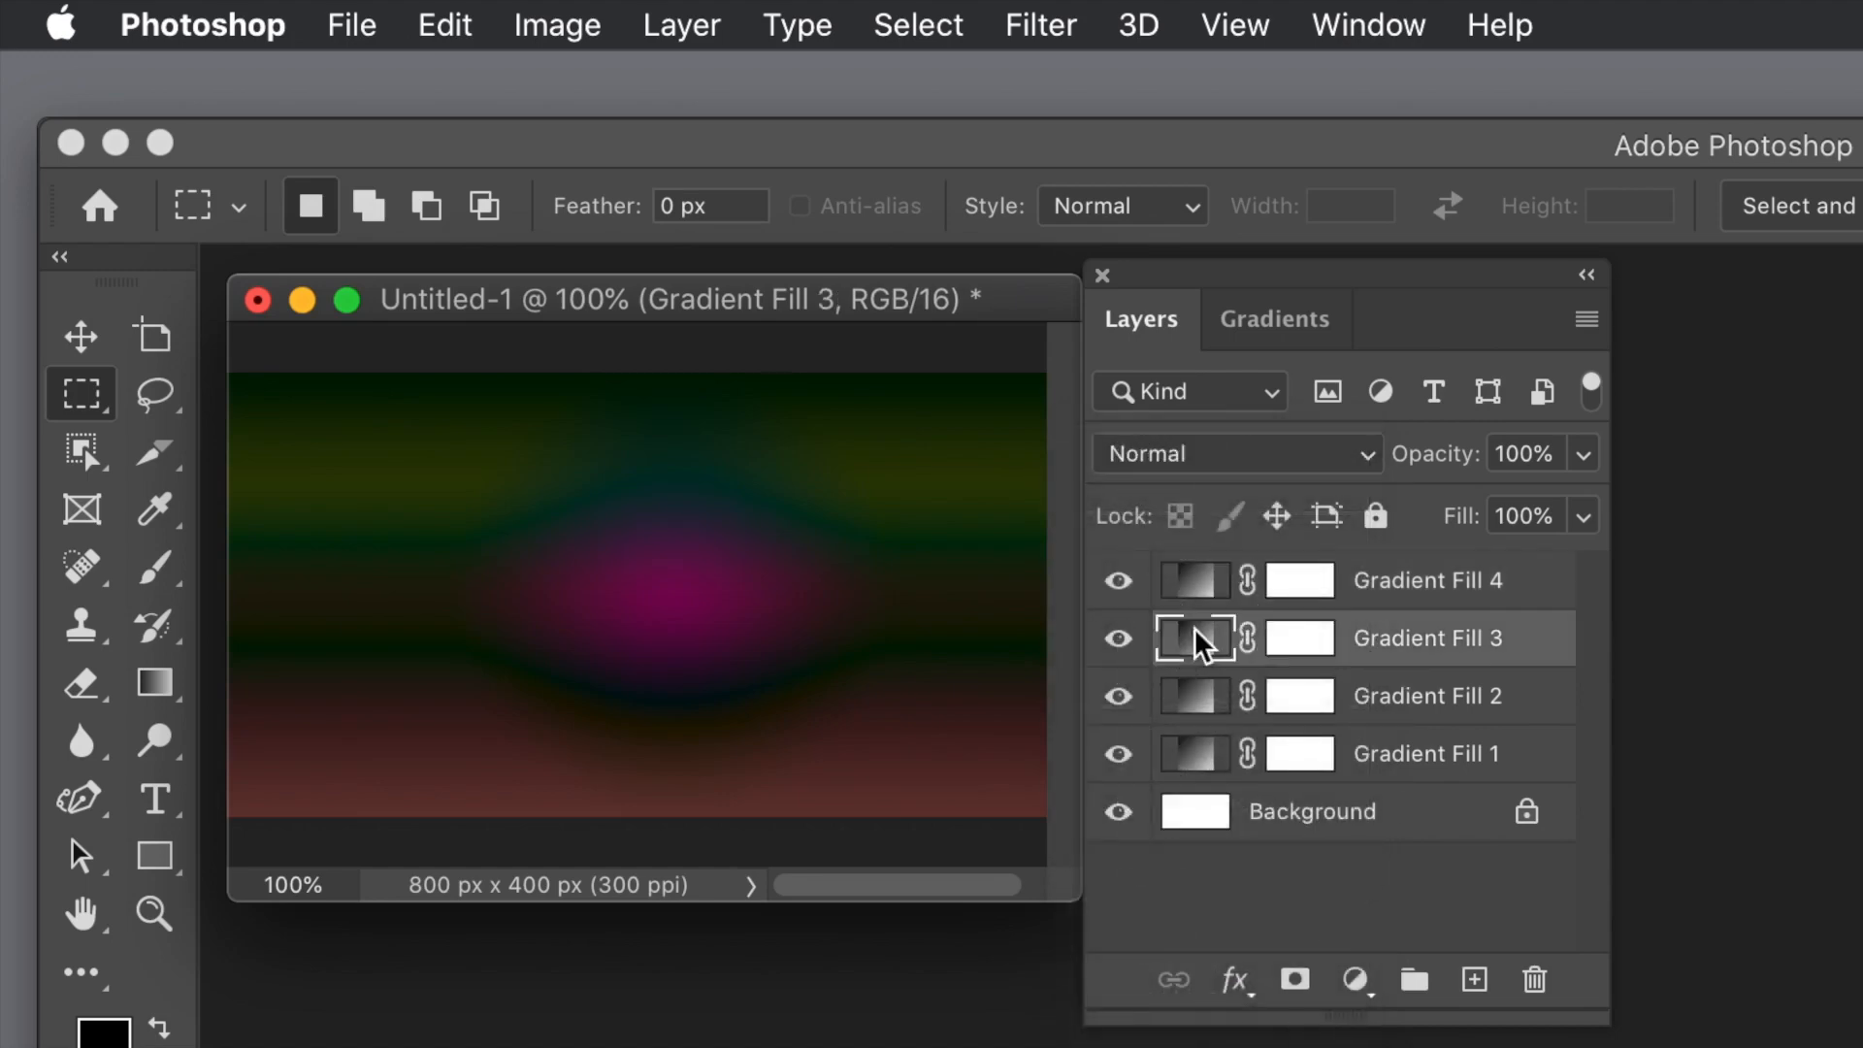
left_click(1231, 441)
left_click(1213, 1047)
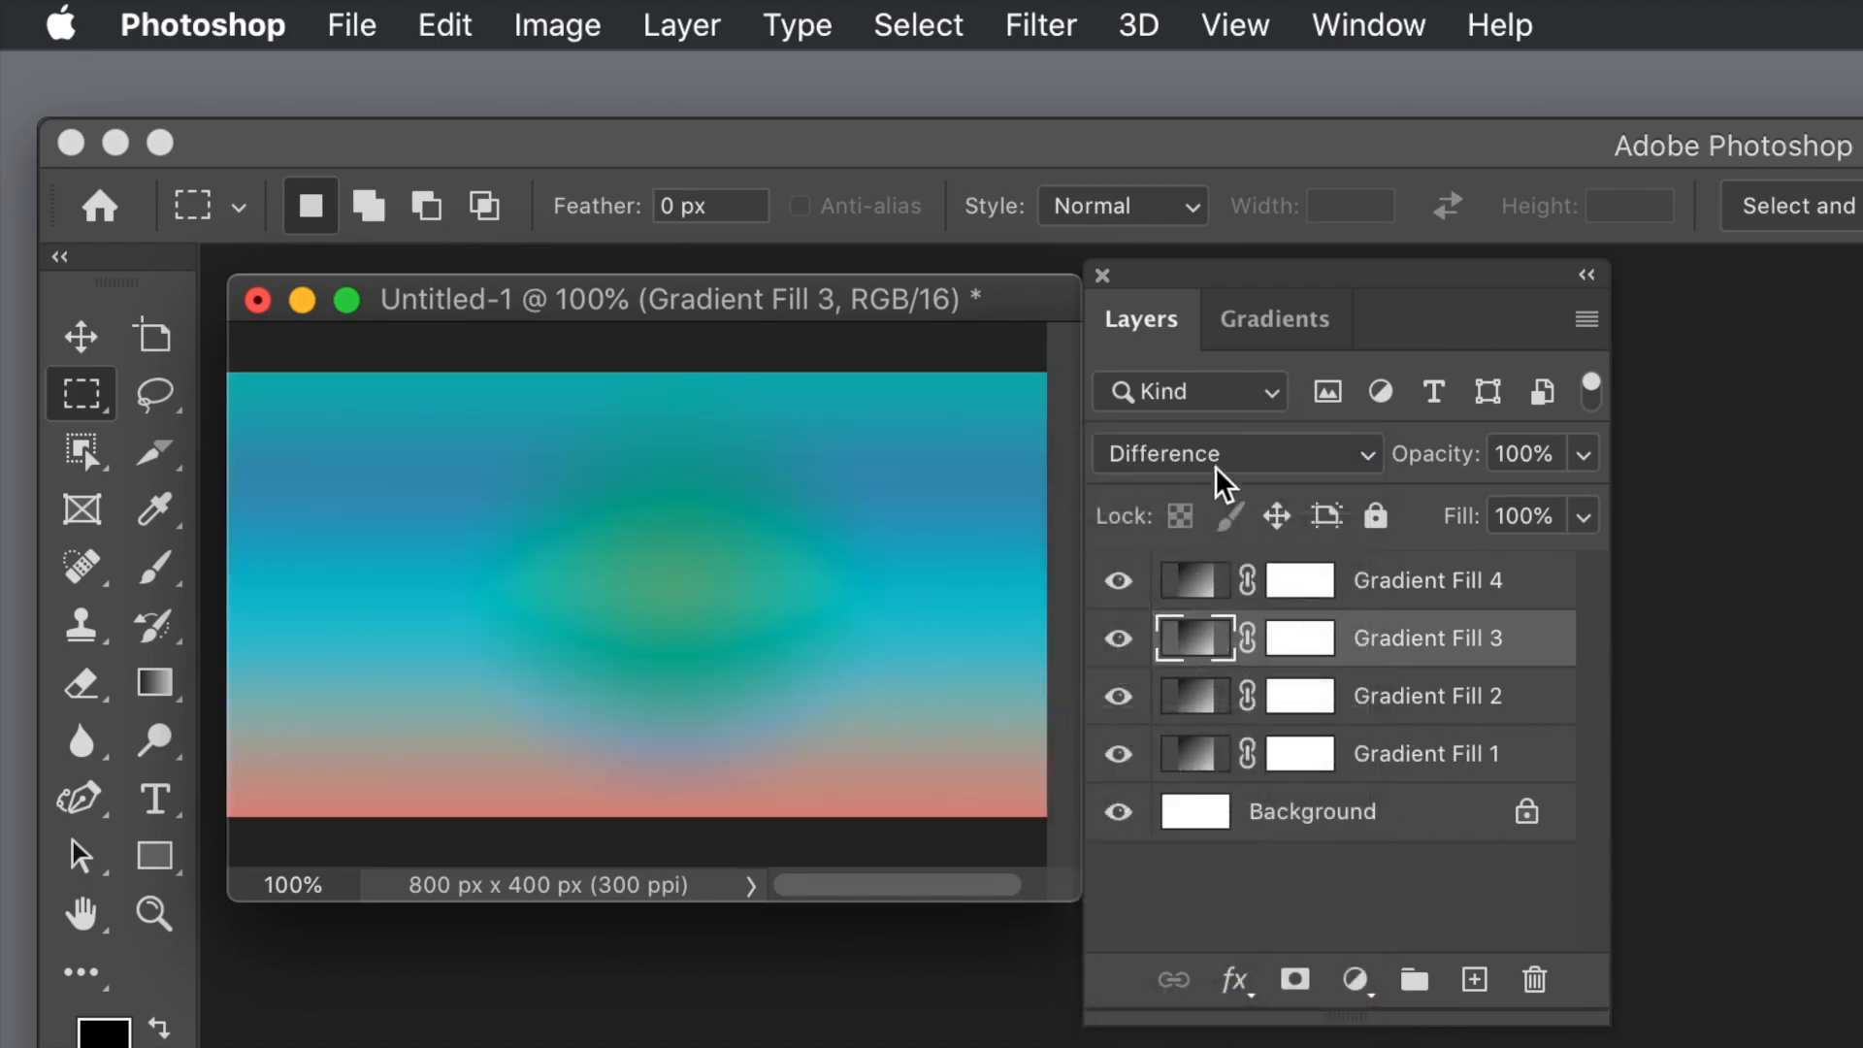
Step: Set the blend mode of the Gradient Fill 2 layer to Lighten
left_click(1203, 709)
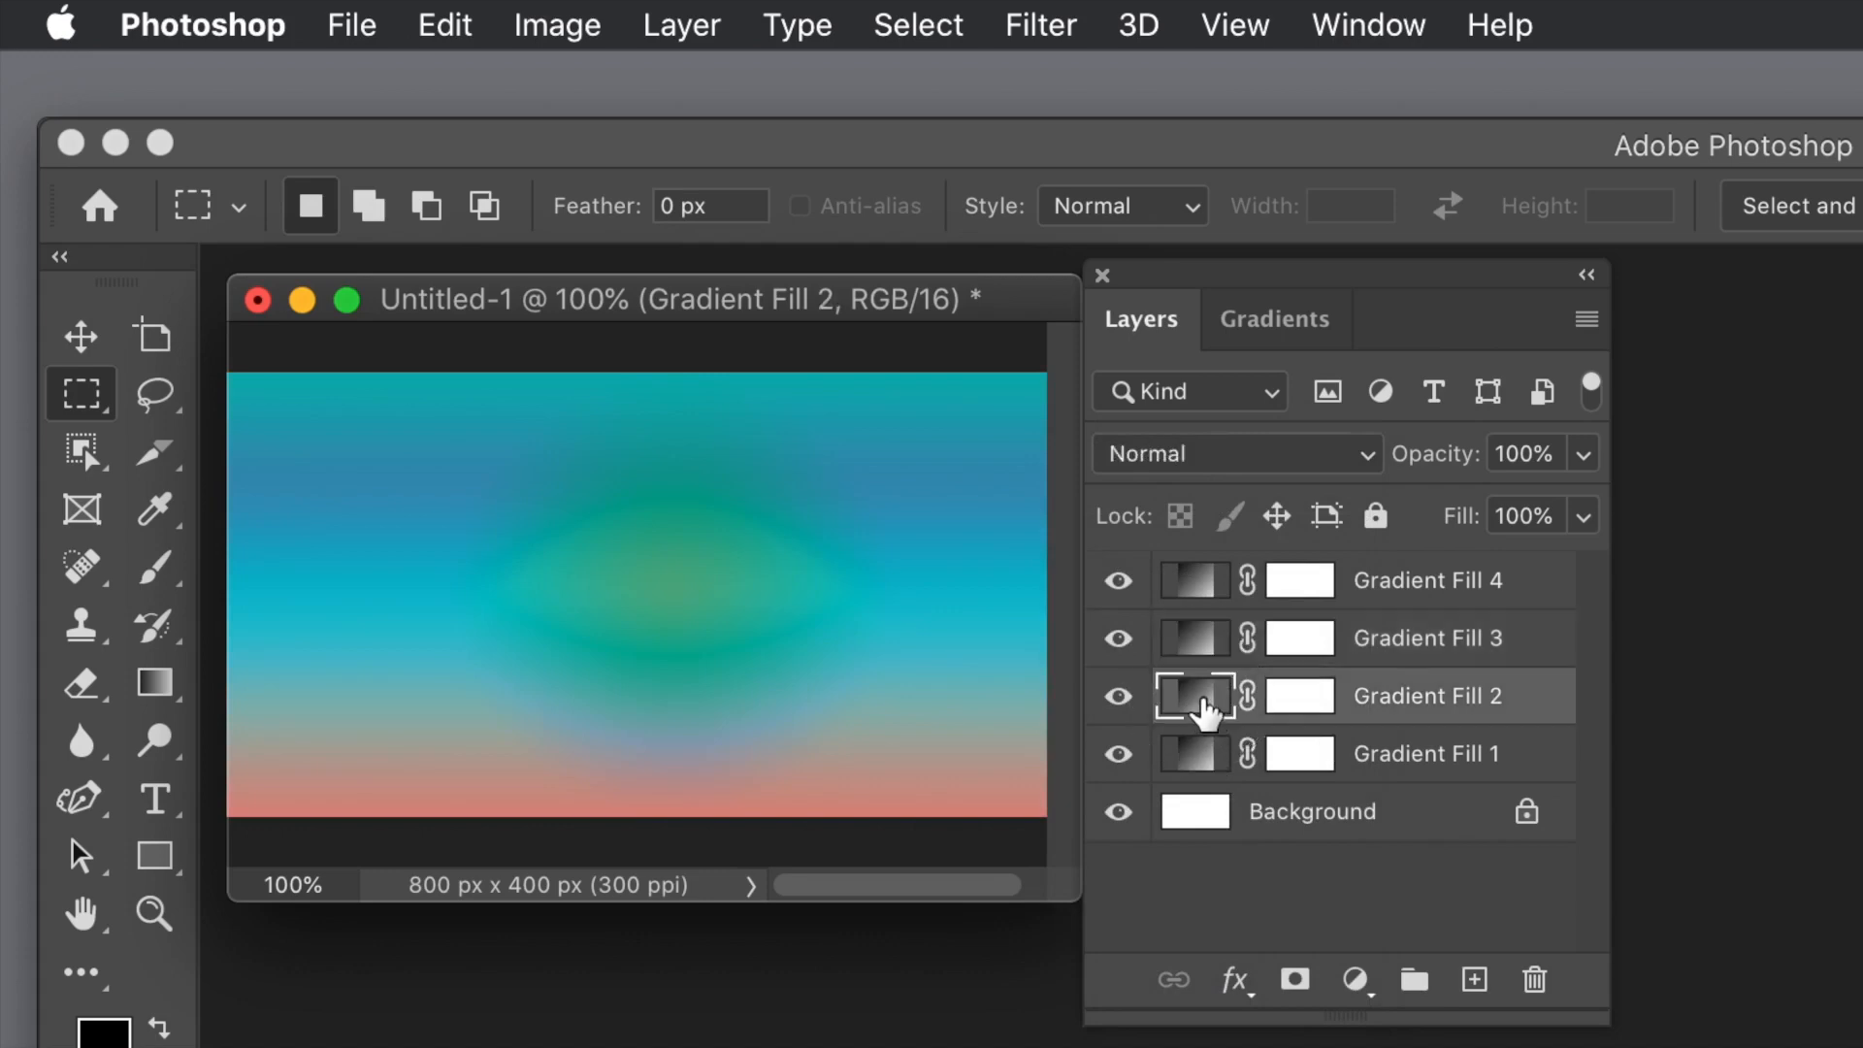
left_click(1225, 450)
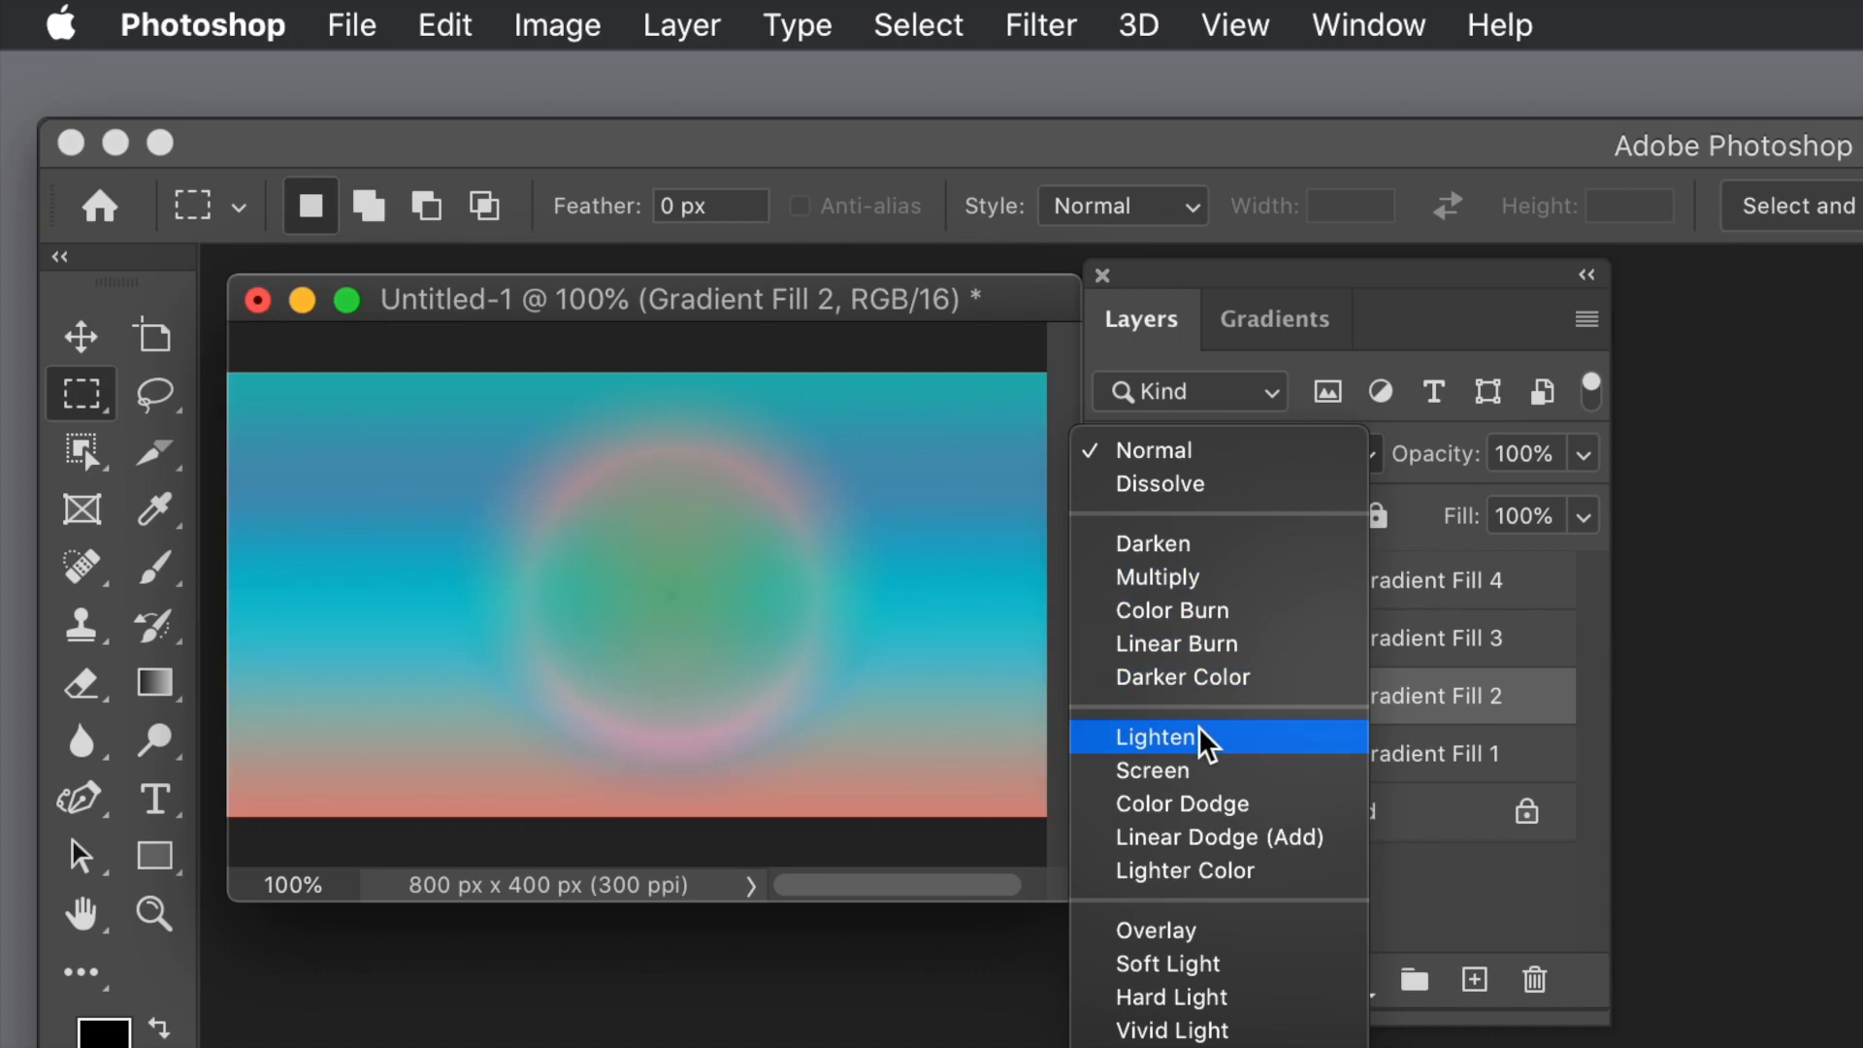
left_click(1199, 730)
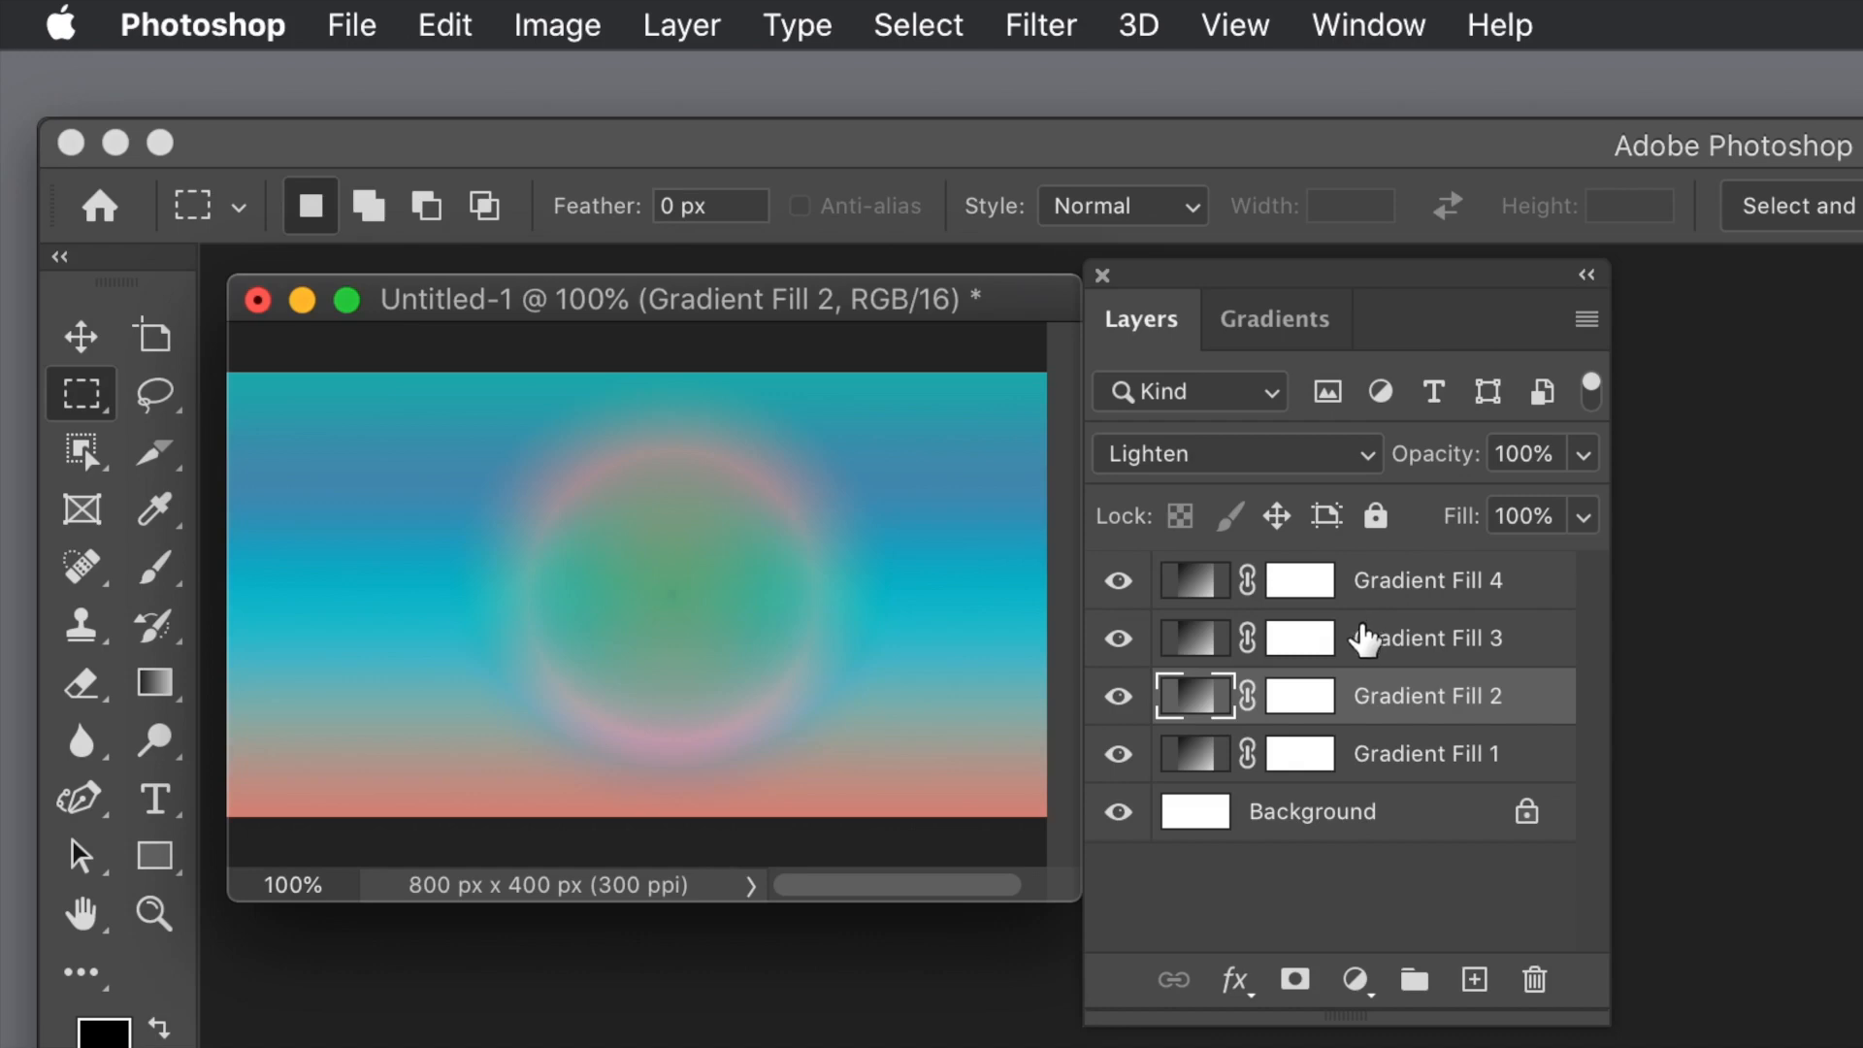
Step: Reposition the Gradient Fill 2 layer's gradient on the canvas and set its angle to 52.52 degrees
double_click(1199, 693)
left_click_drag(1417, 743, 1041, 475)
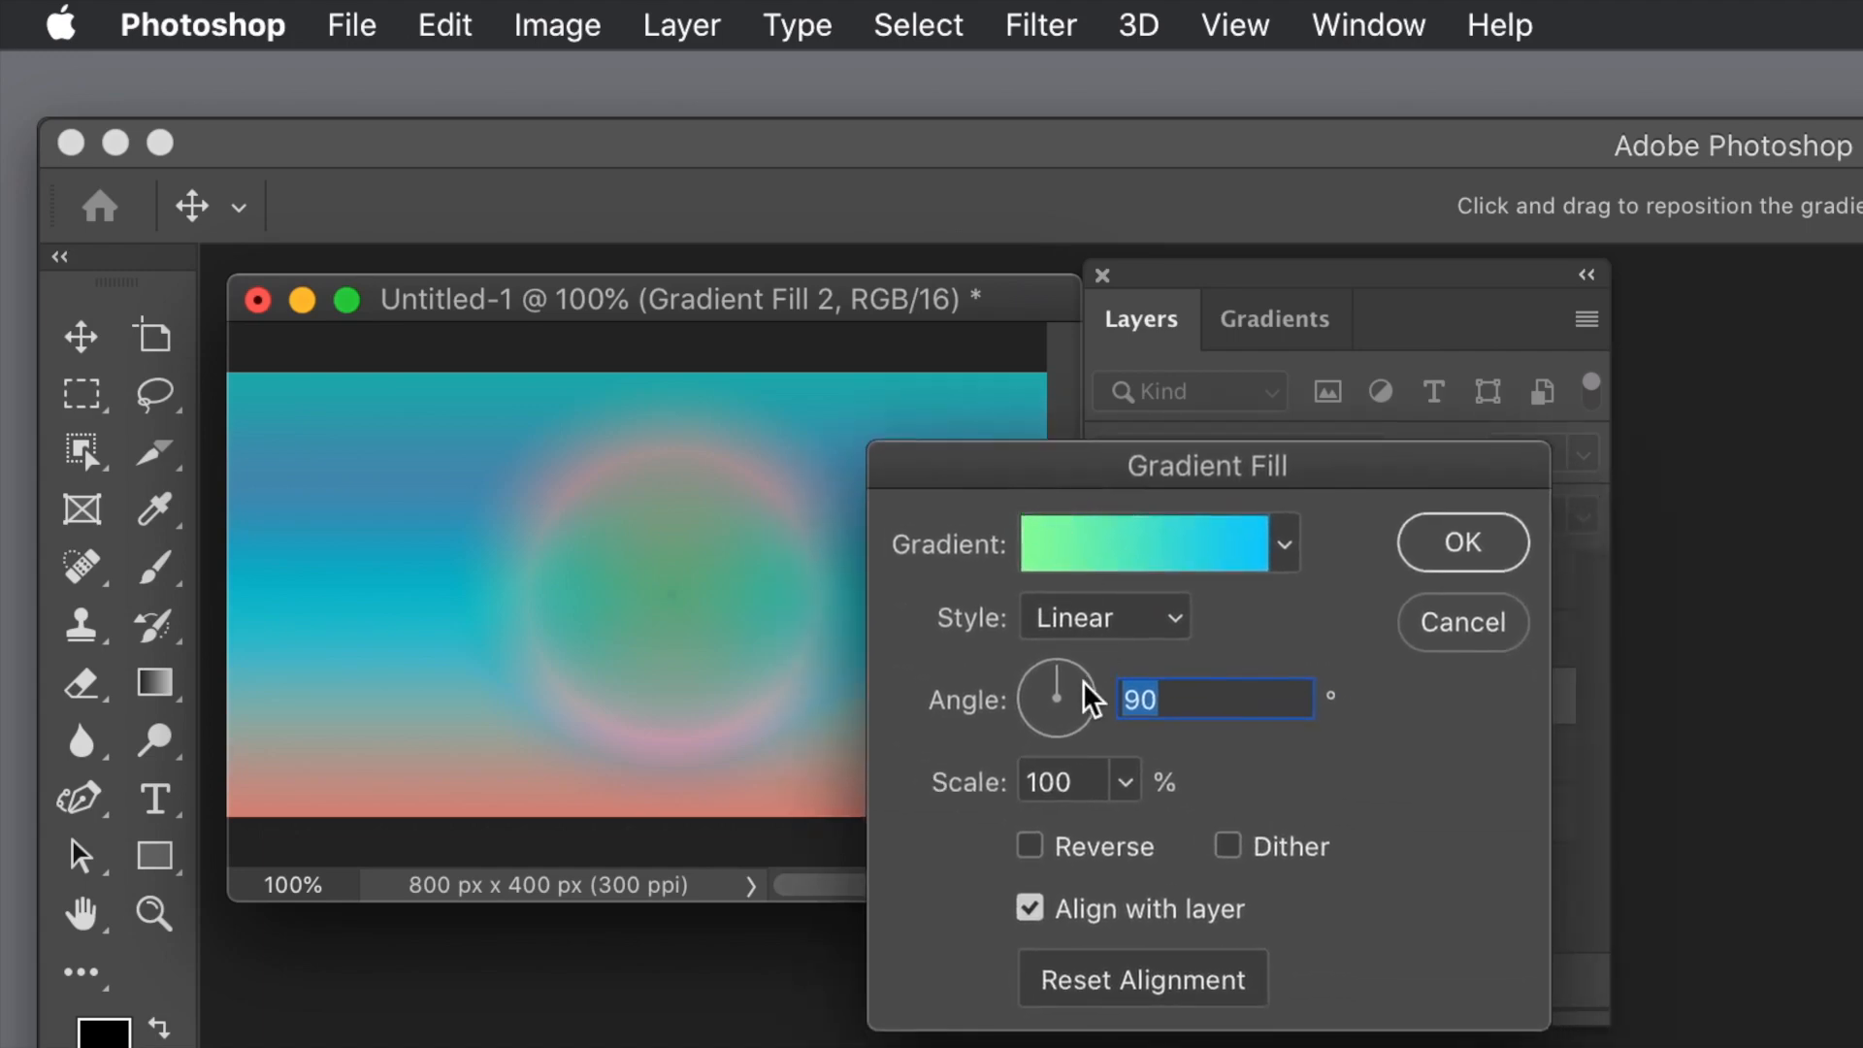
left_click_drag(713, 585, 617, 724)
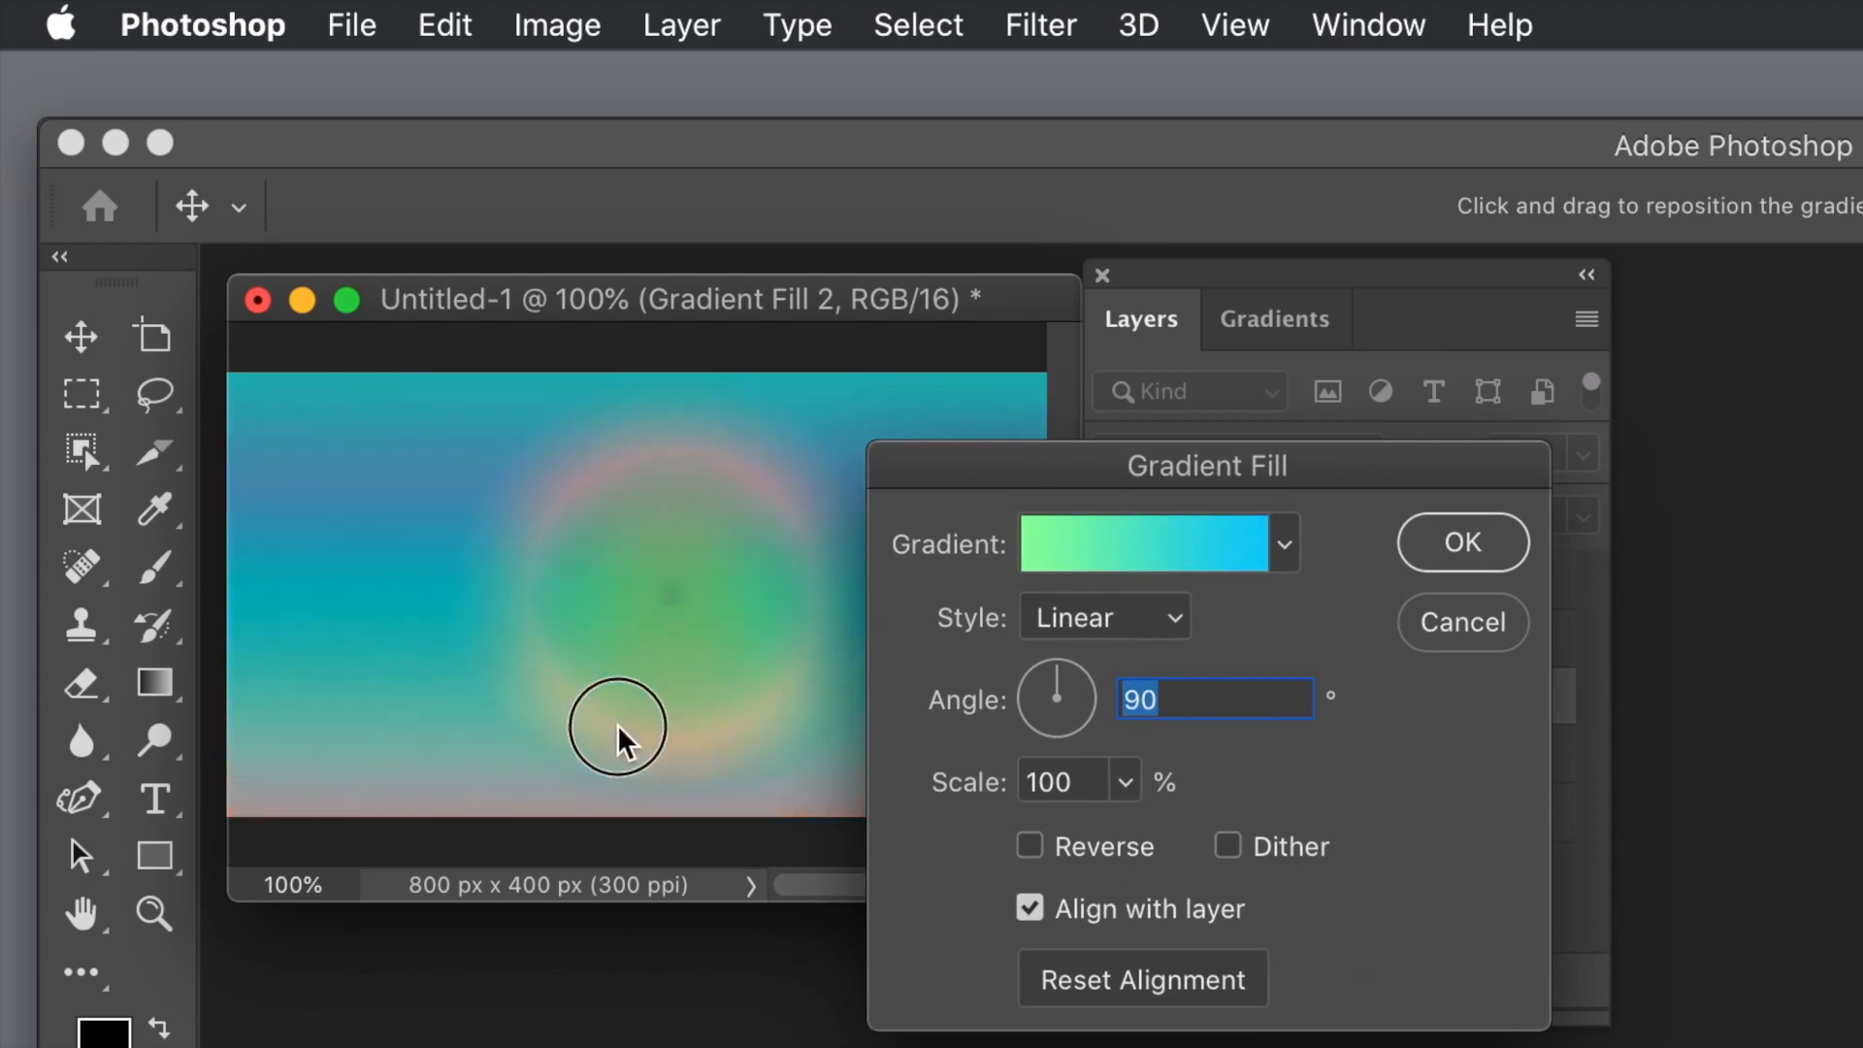
left_click_drag(536, 621, 511, 651)
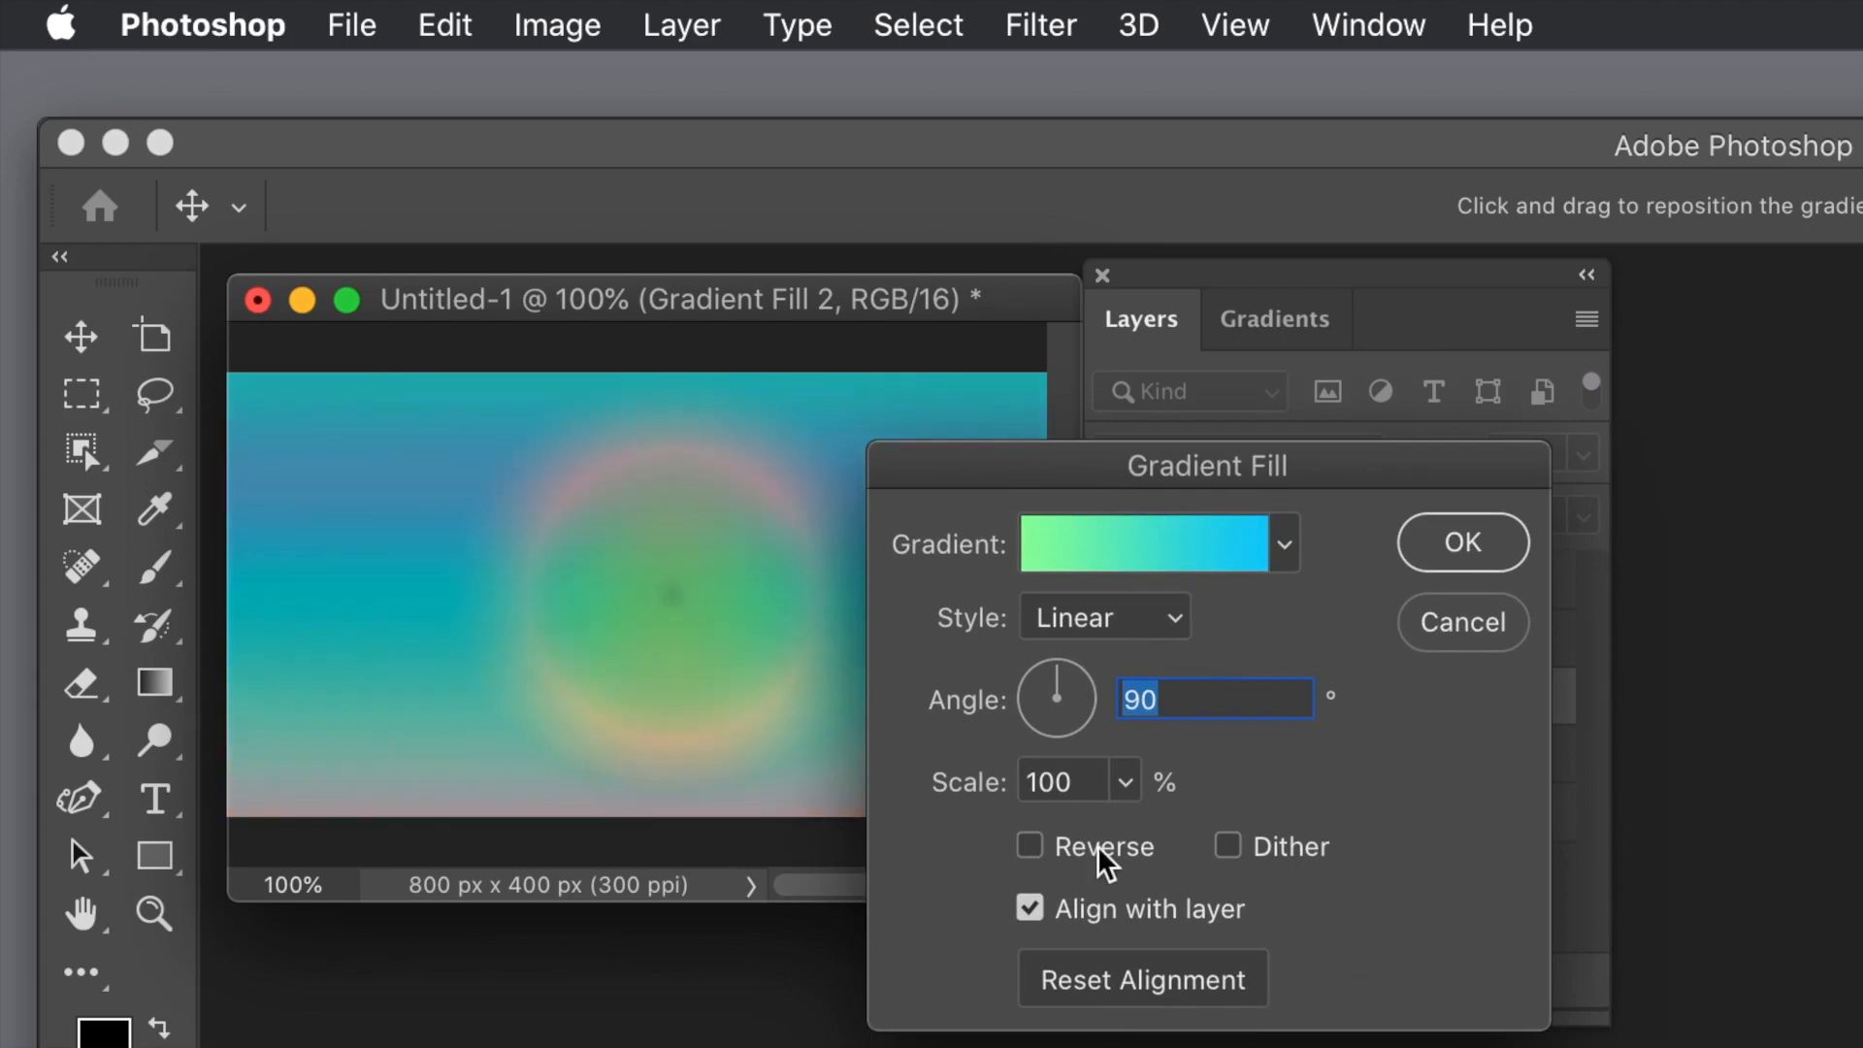
left_click_drag(1052, 678, 1071, 679)
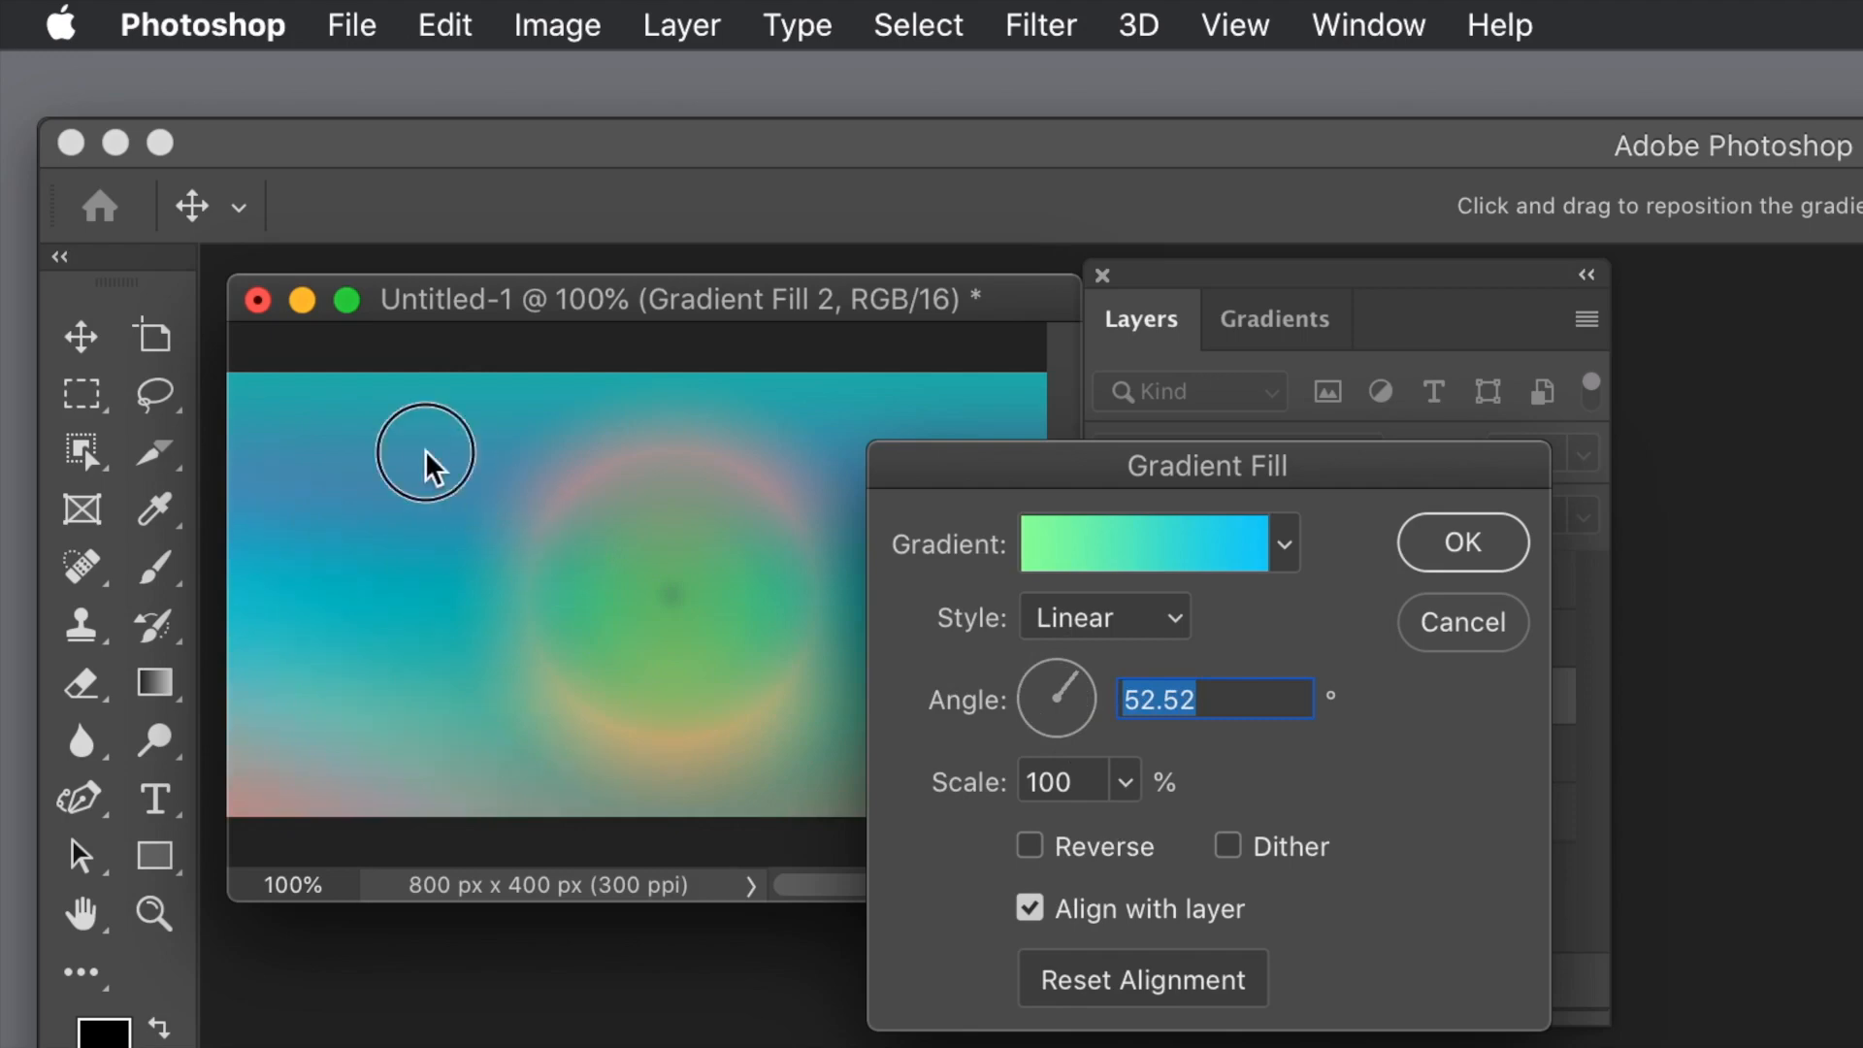
left_click_drag(830, 787, 883, 614)
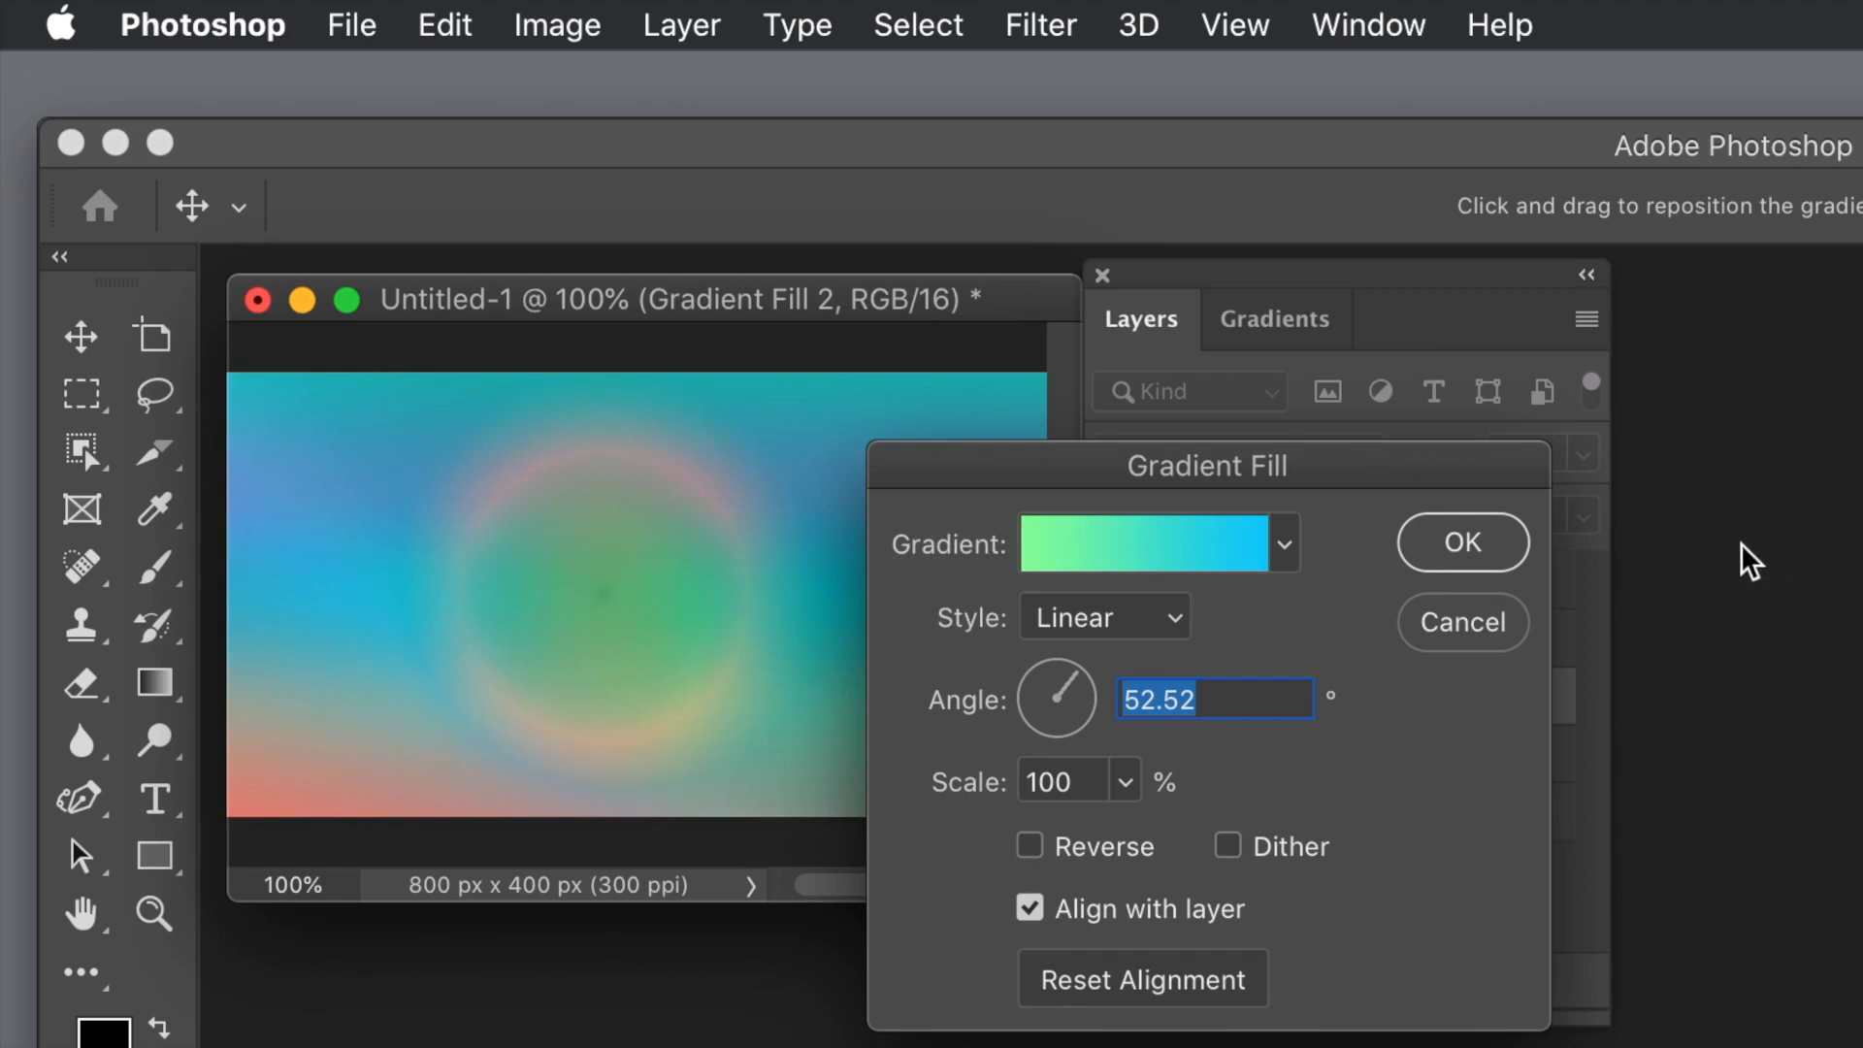
left_click(1464, 543)
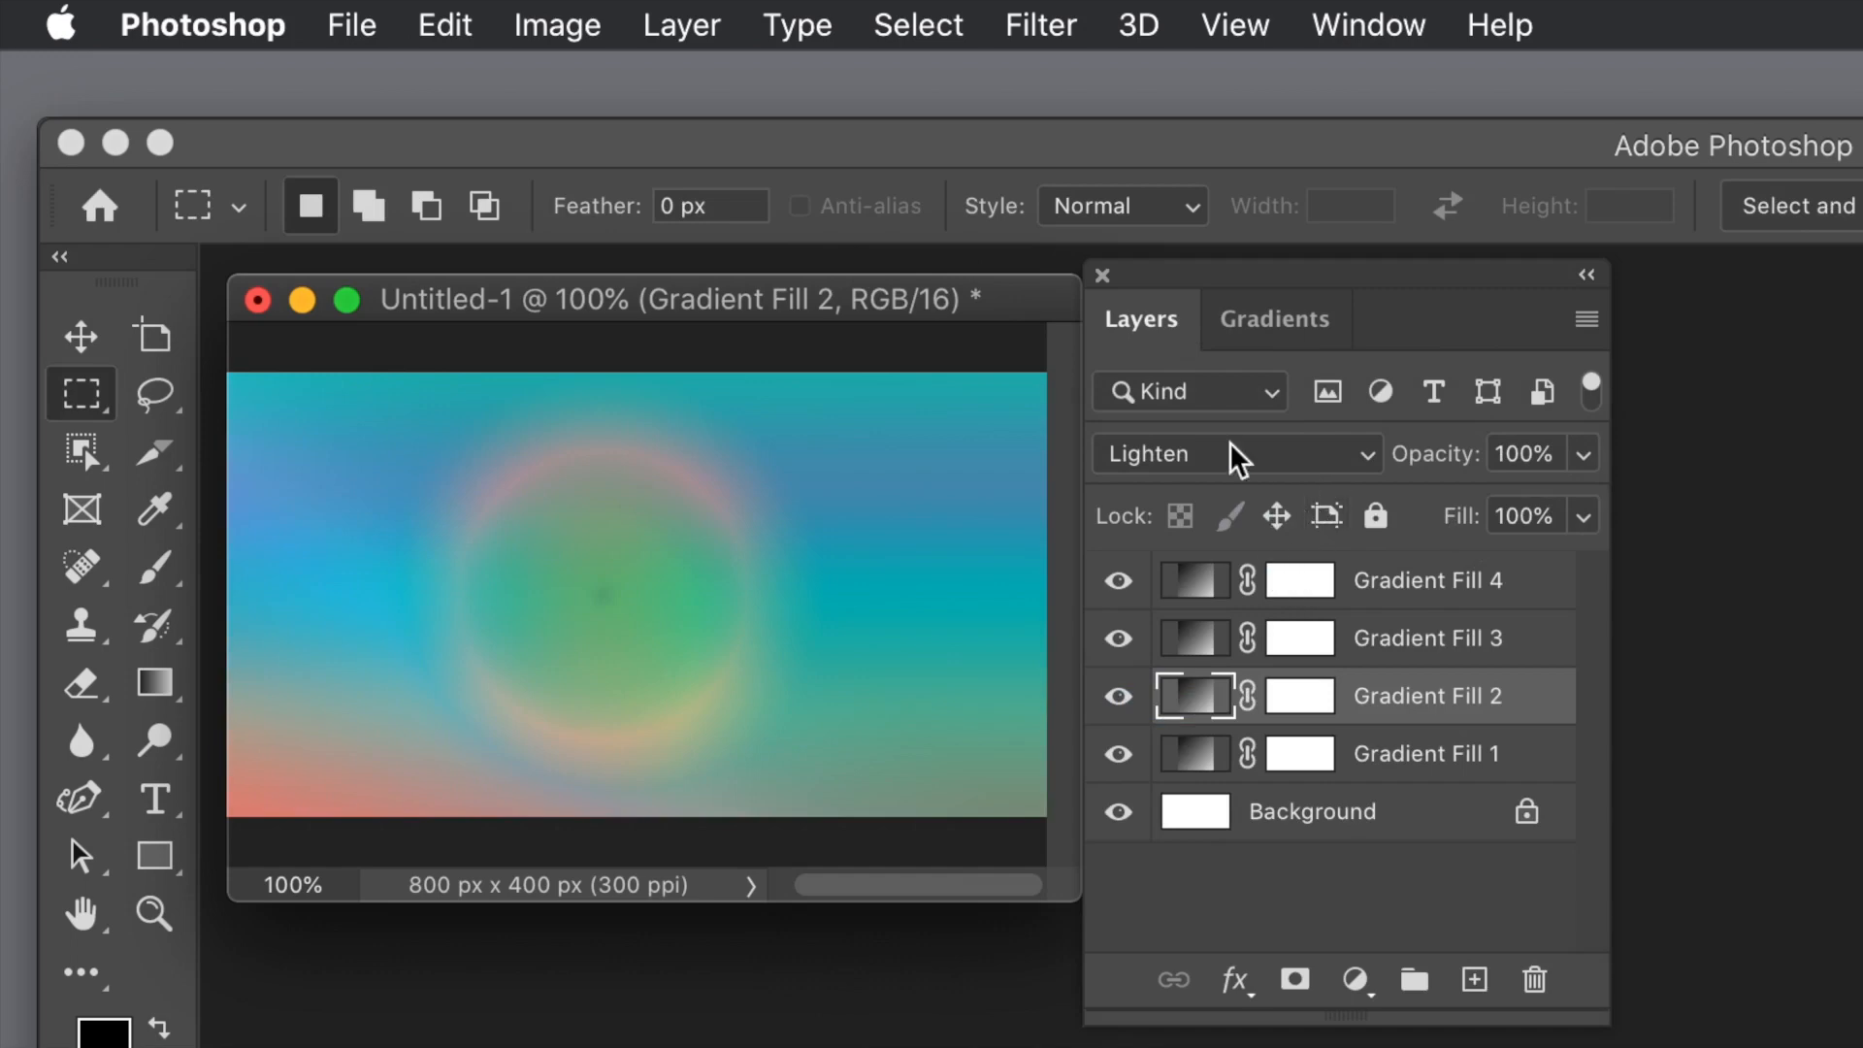
Step: Add the orange-red-purple gradient from the Reds group to the canvas as a new gradient fill layer
left_click(1236, 324)
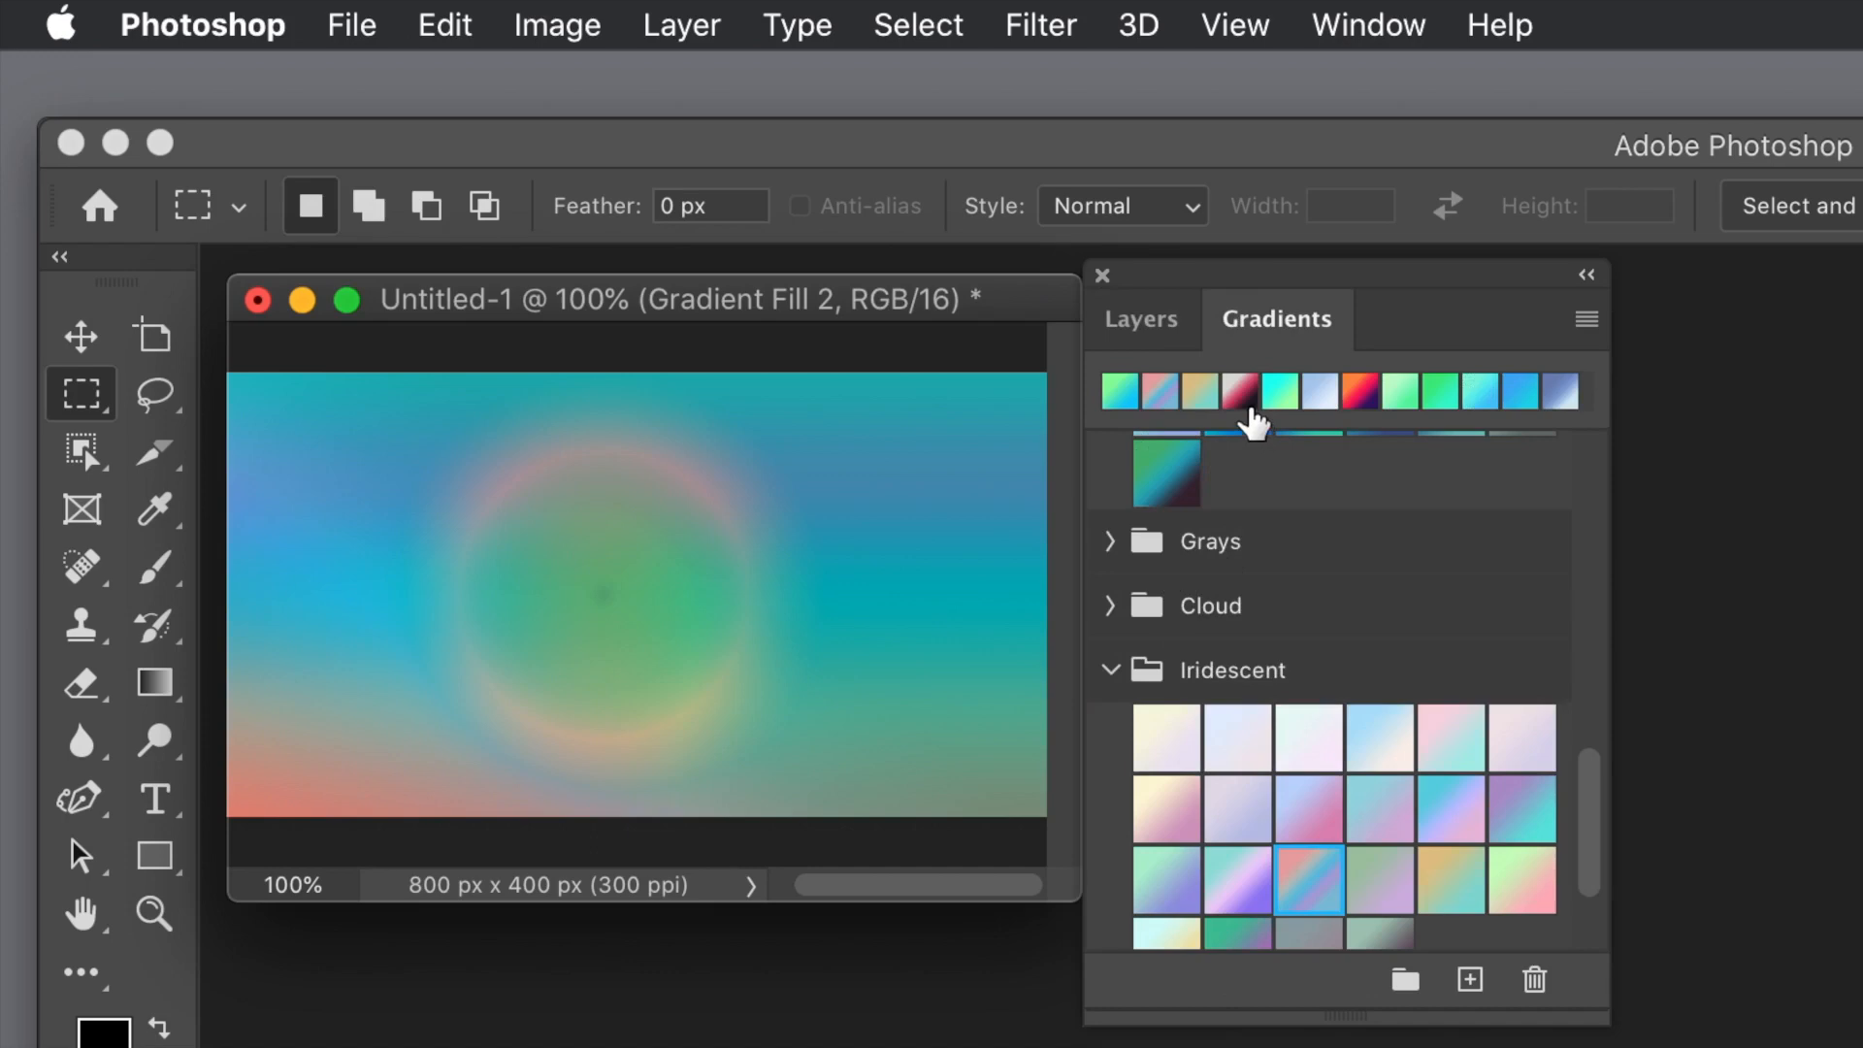
left_click_drag(1581, 823, 1620, 545)
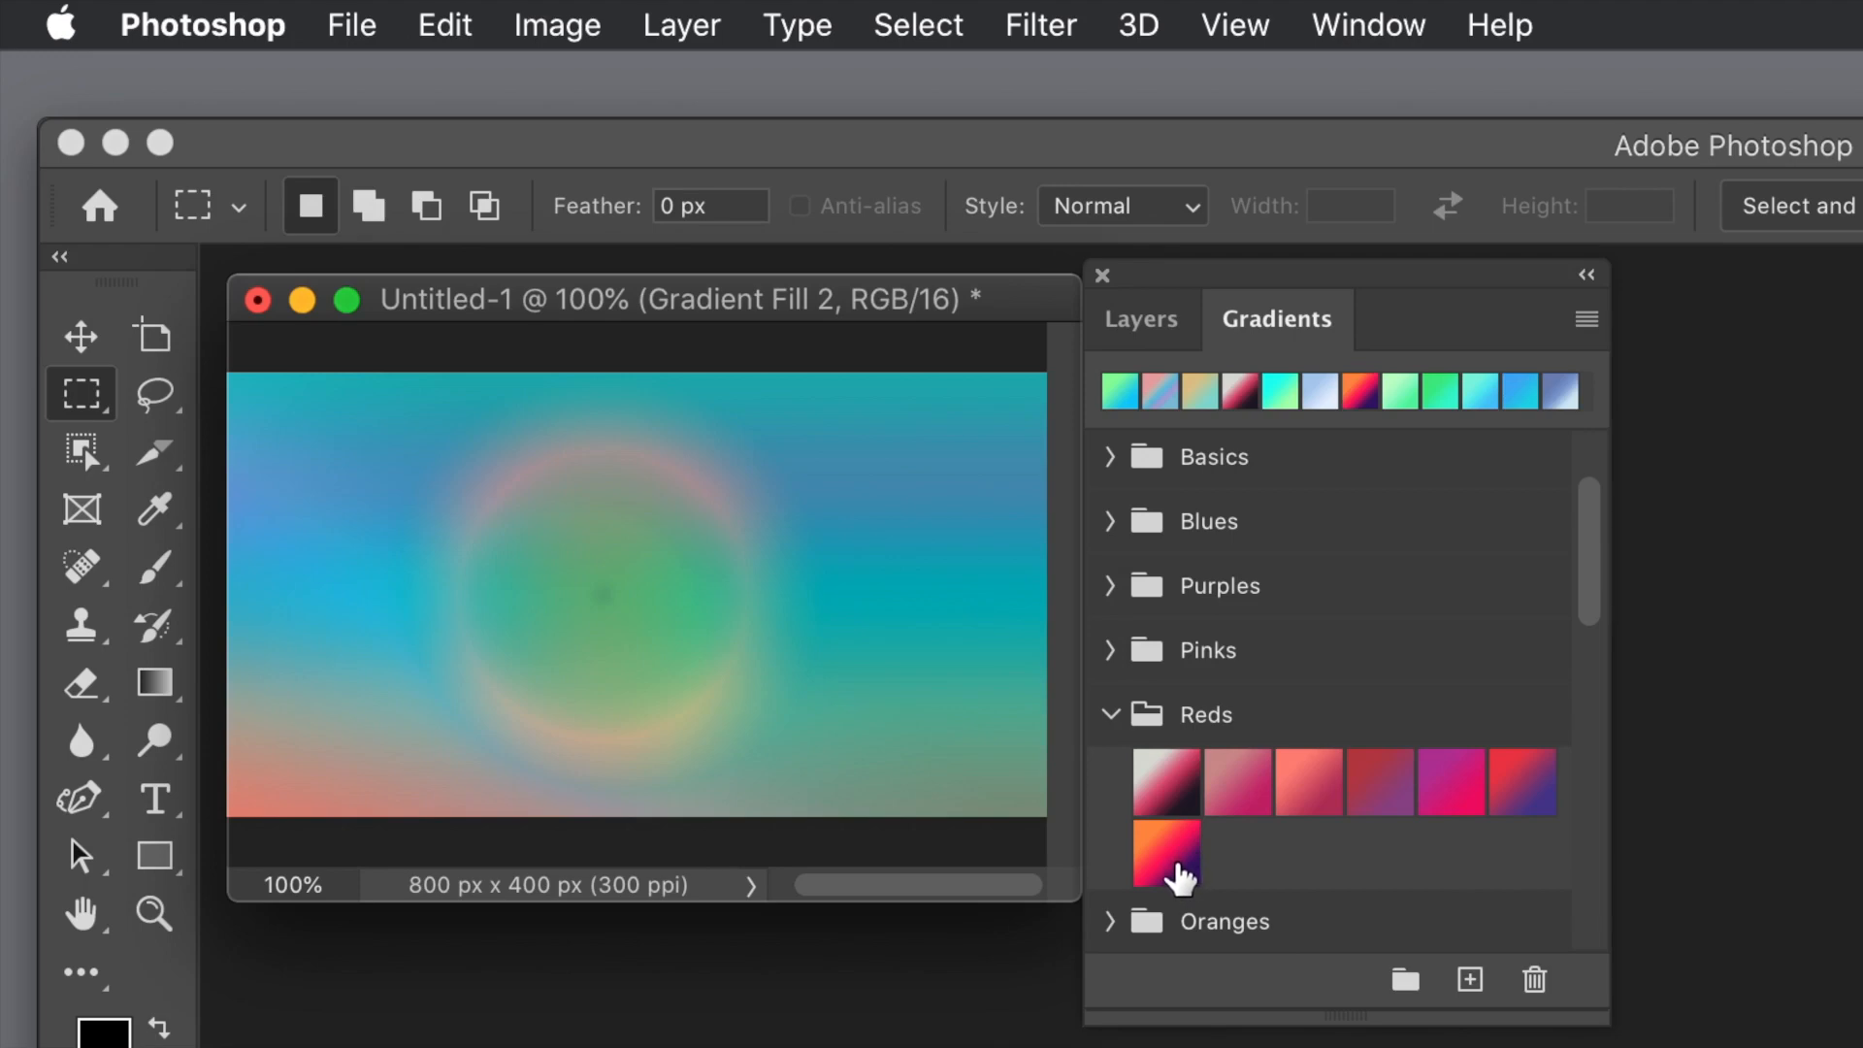
left_click_drag(1180, 876, 776, 594)
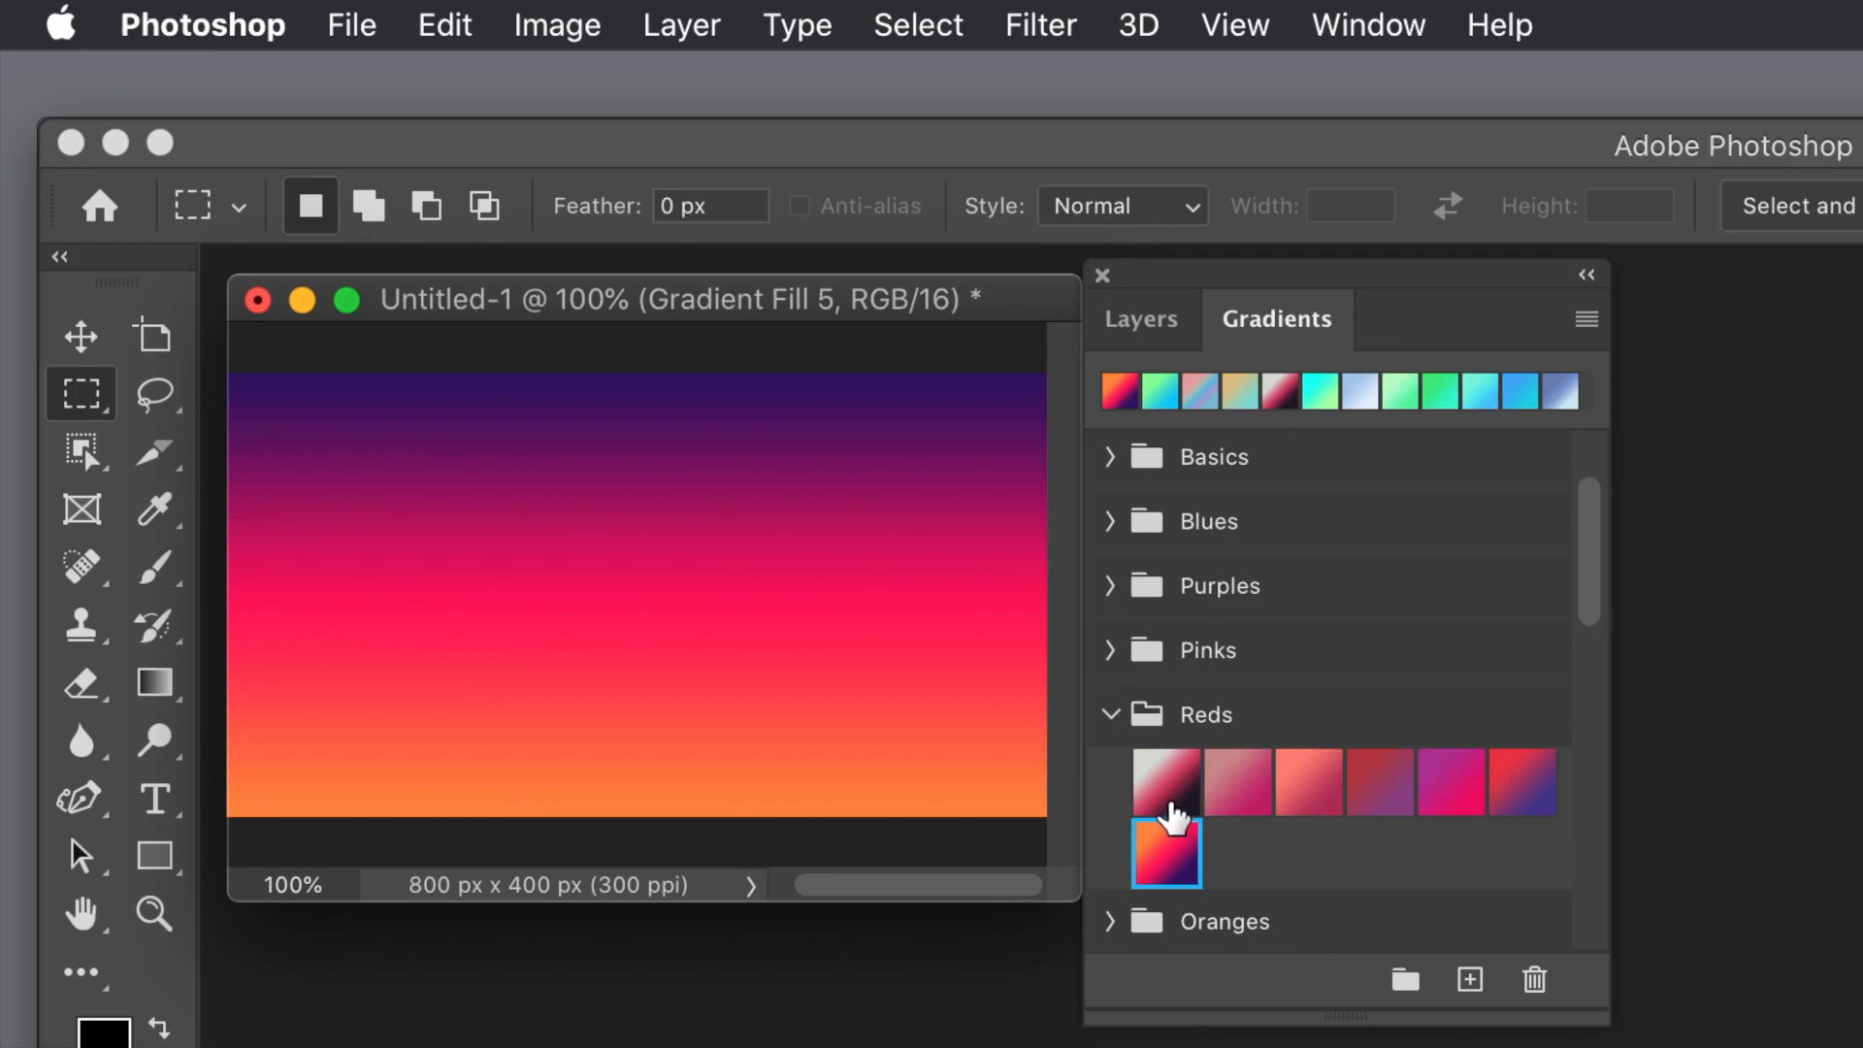
Step: Set the blend mode of the Gradient Fill 5 layer to Lighten
left_click(1145, 317)
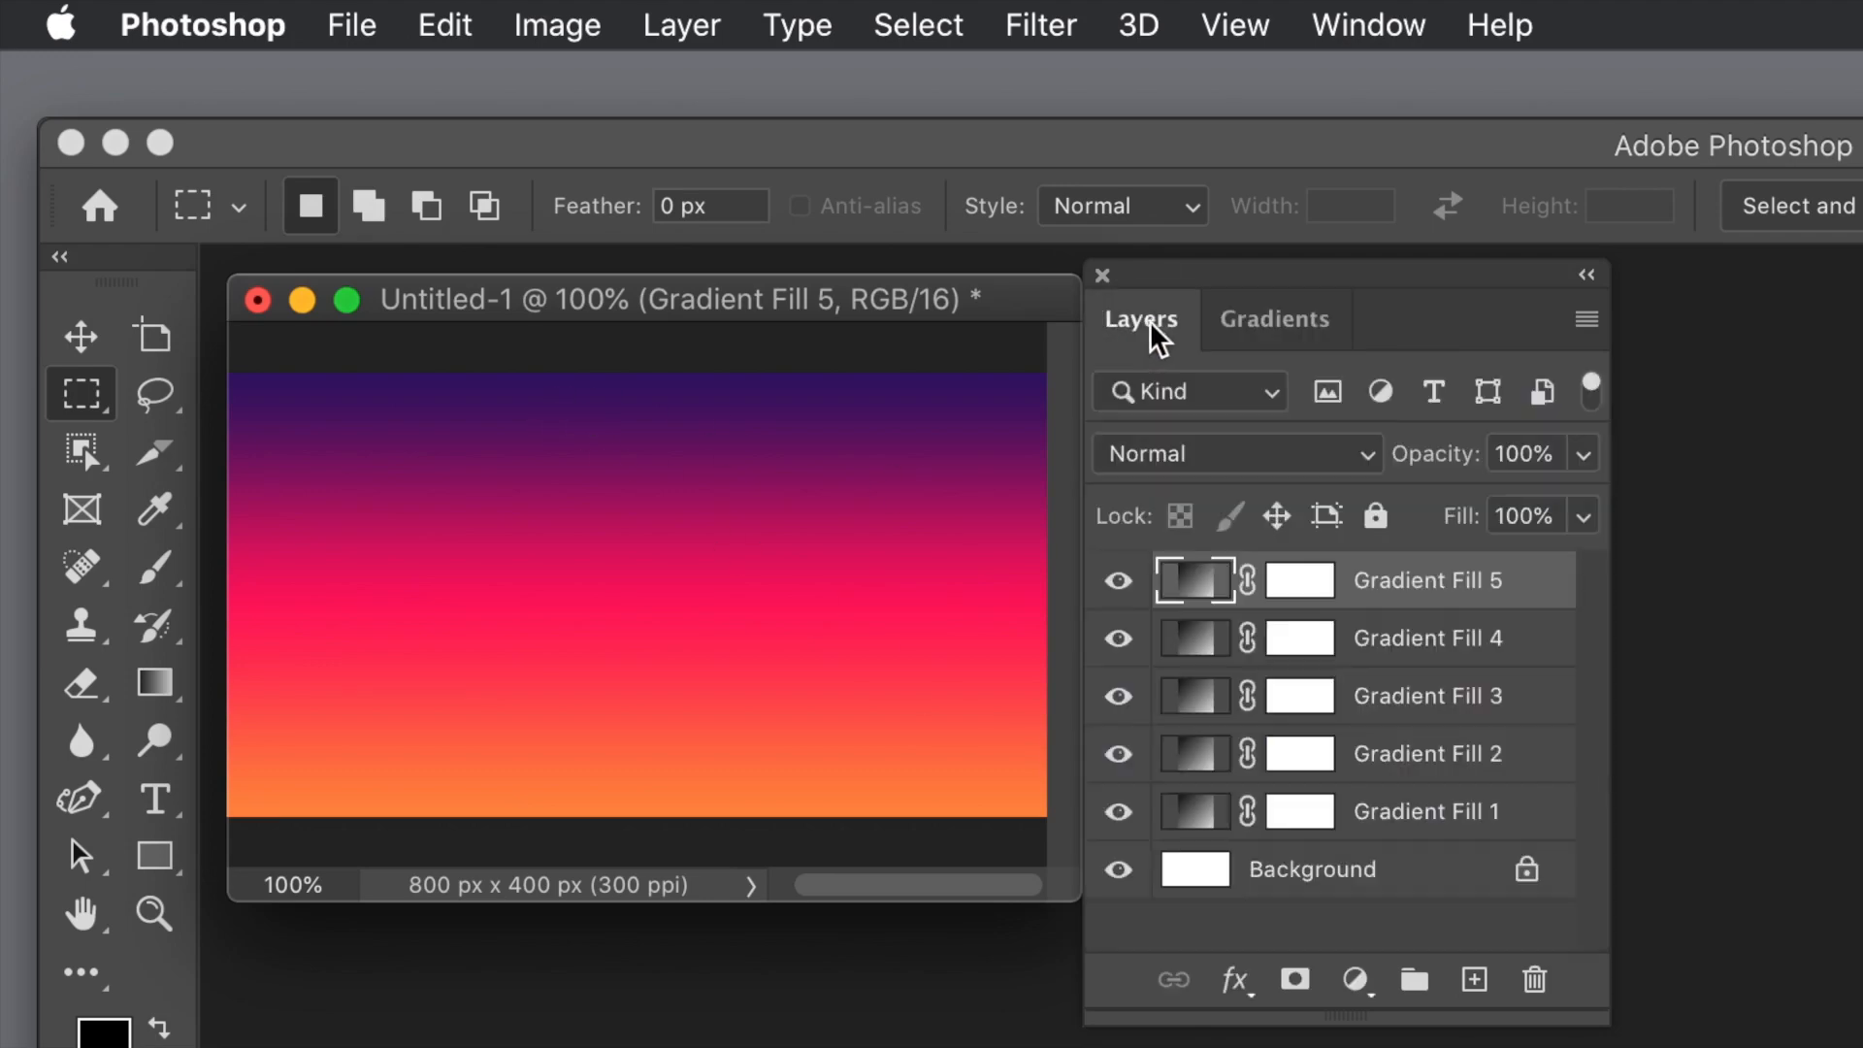
left_click(1228, 460)
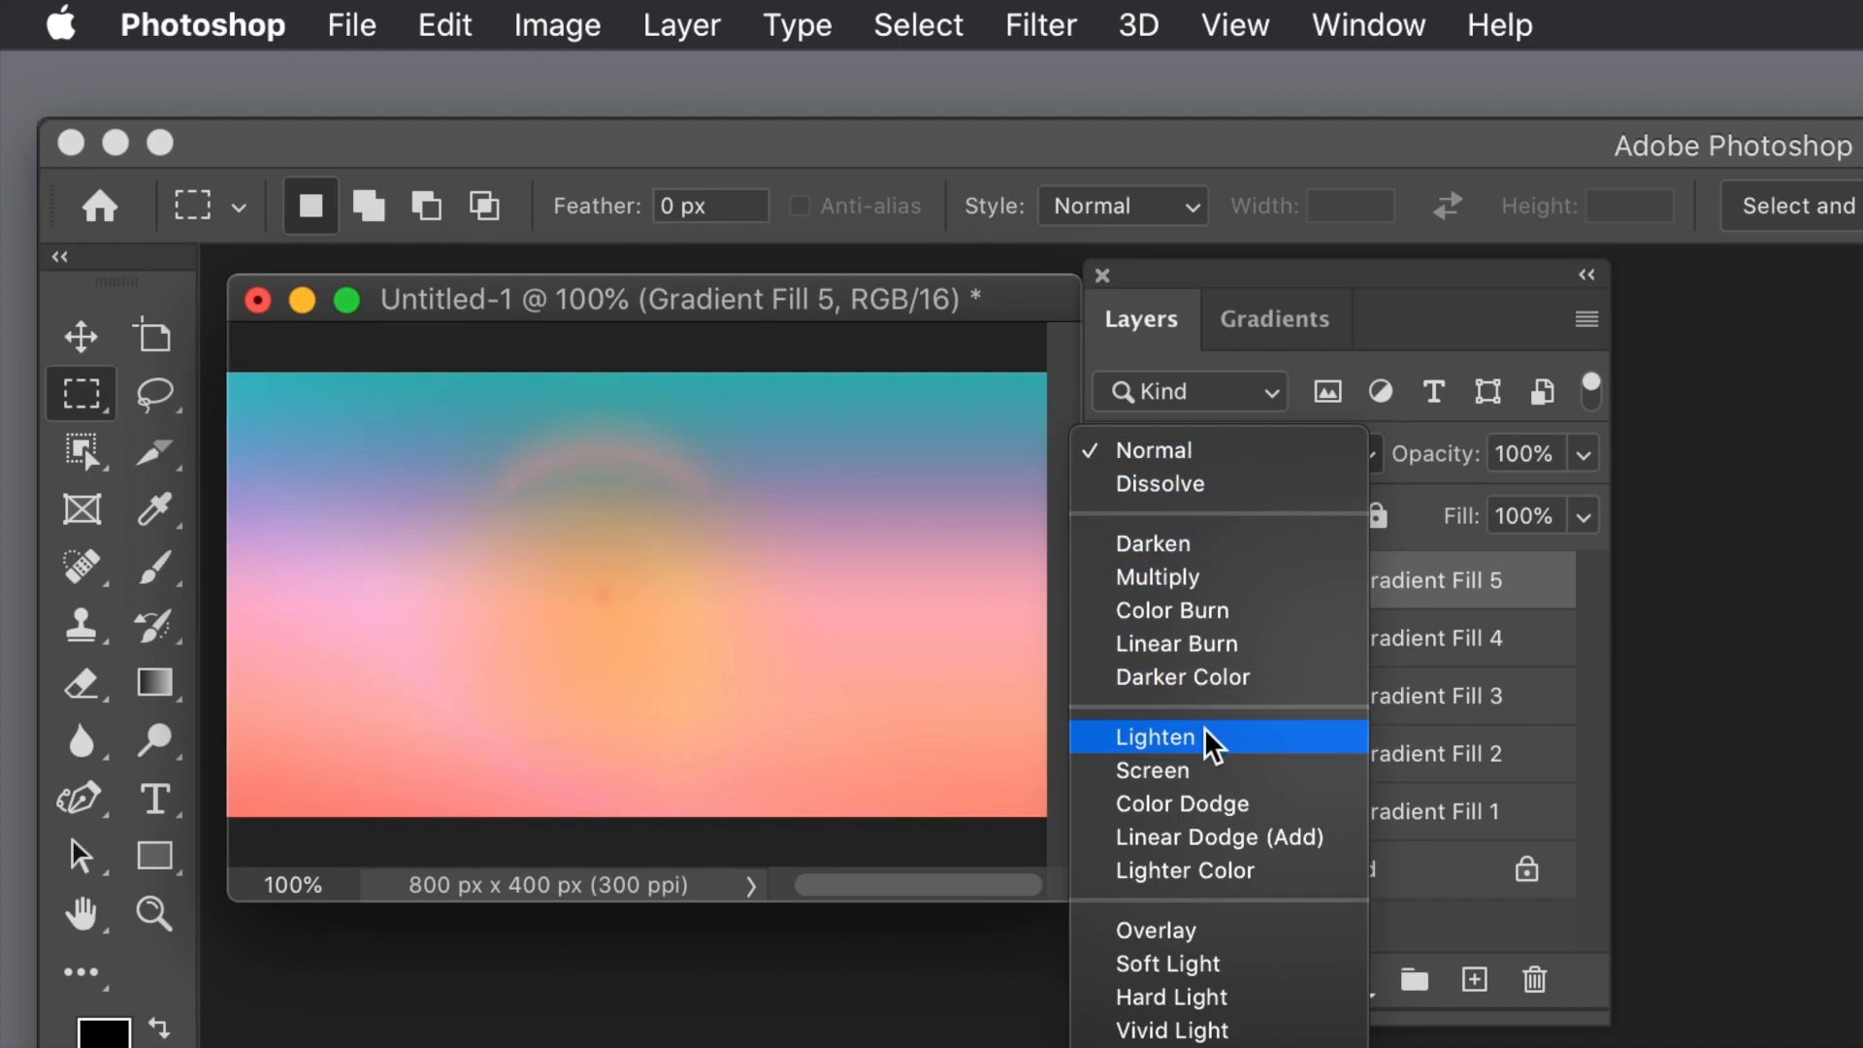
left_click(1204, 737)
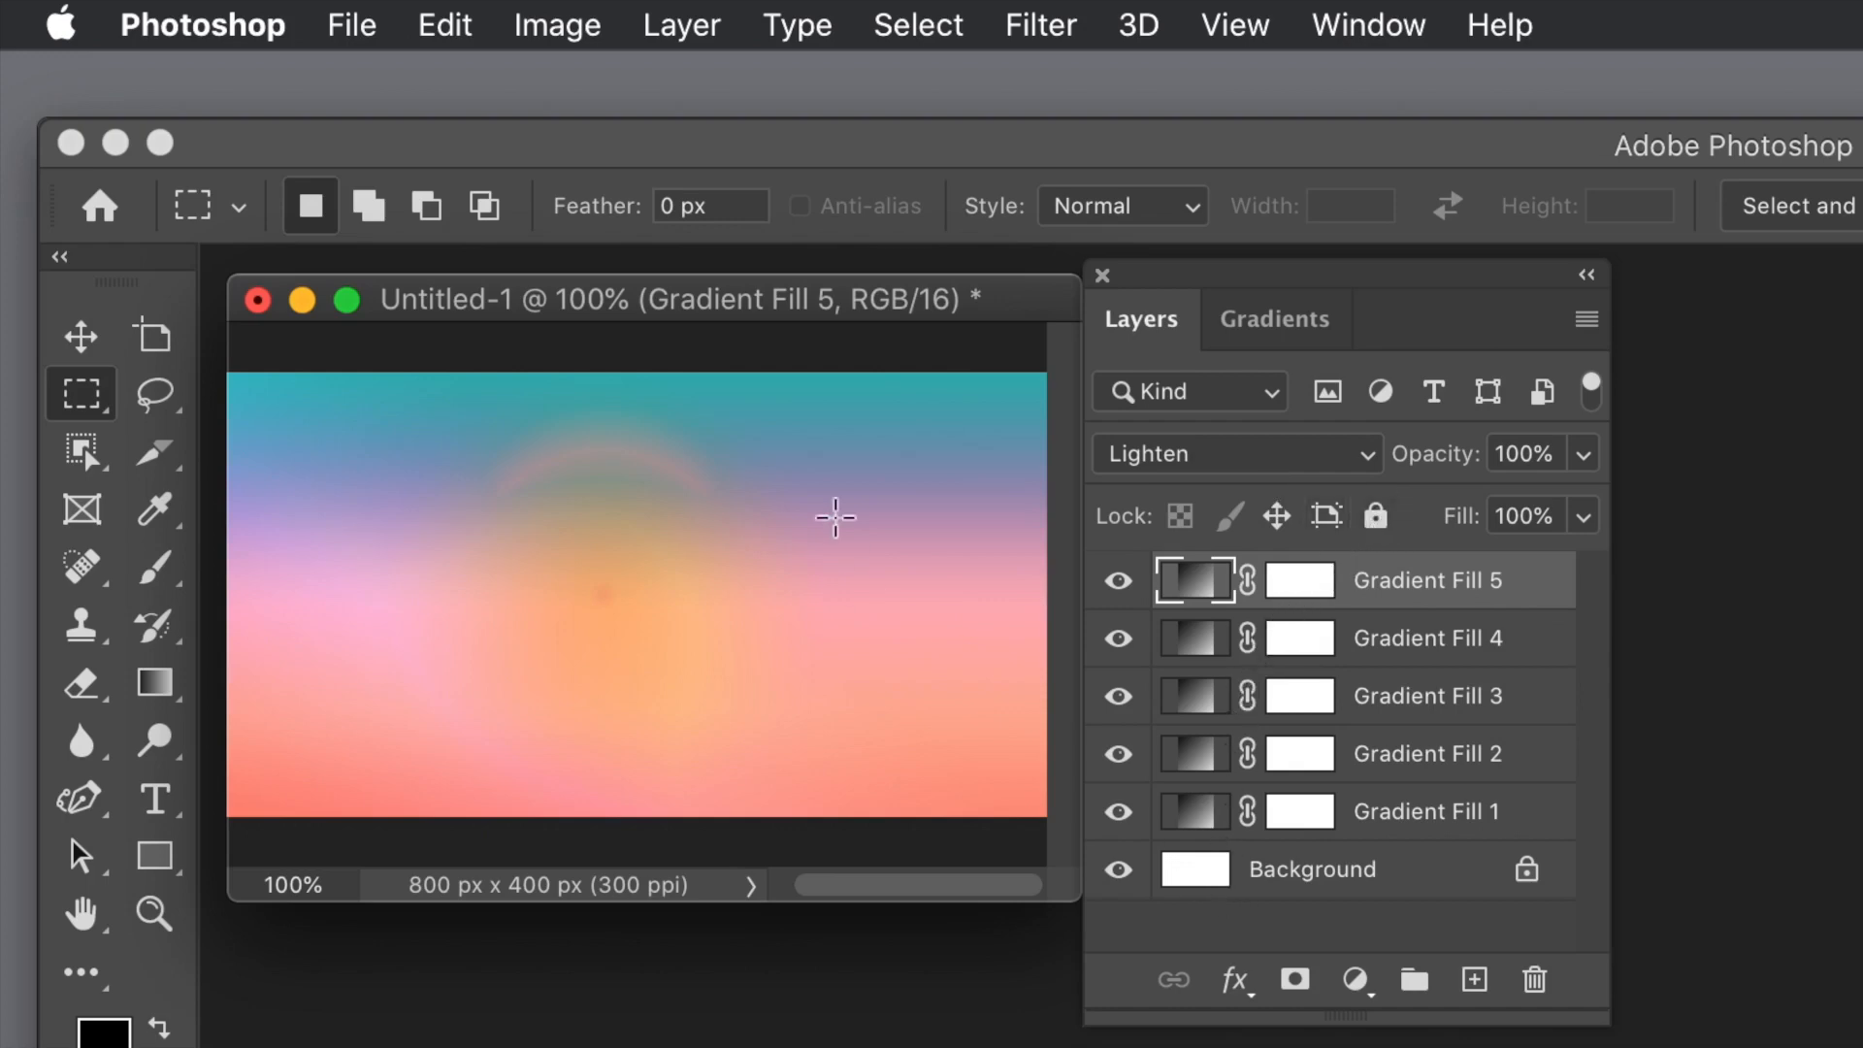
Step: Flatten all the gradient fill layers into a single Background layer
left_click(679, 27)
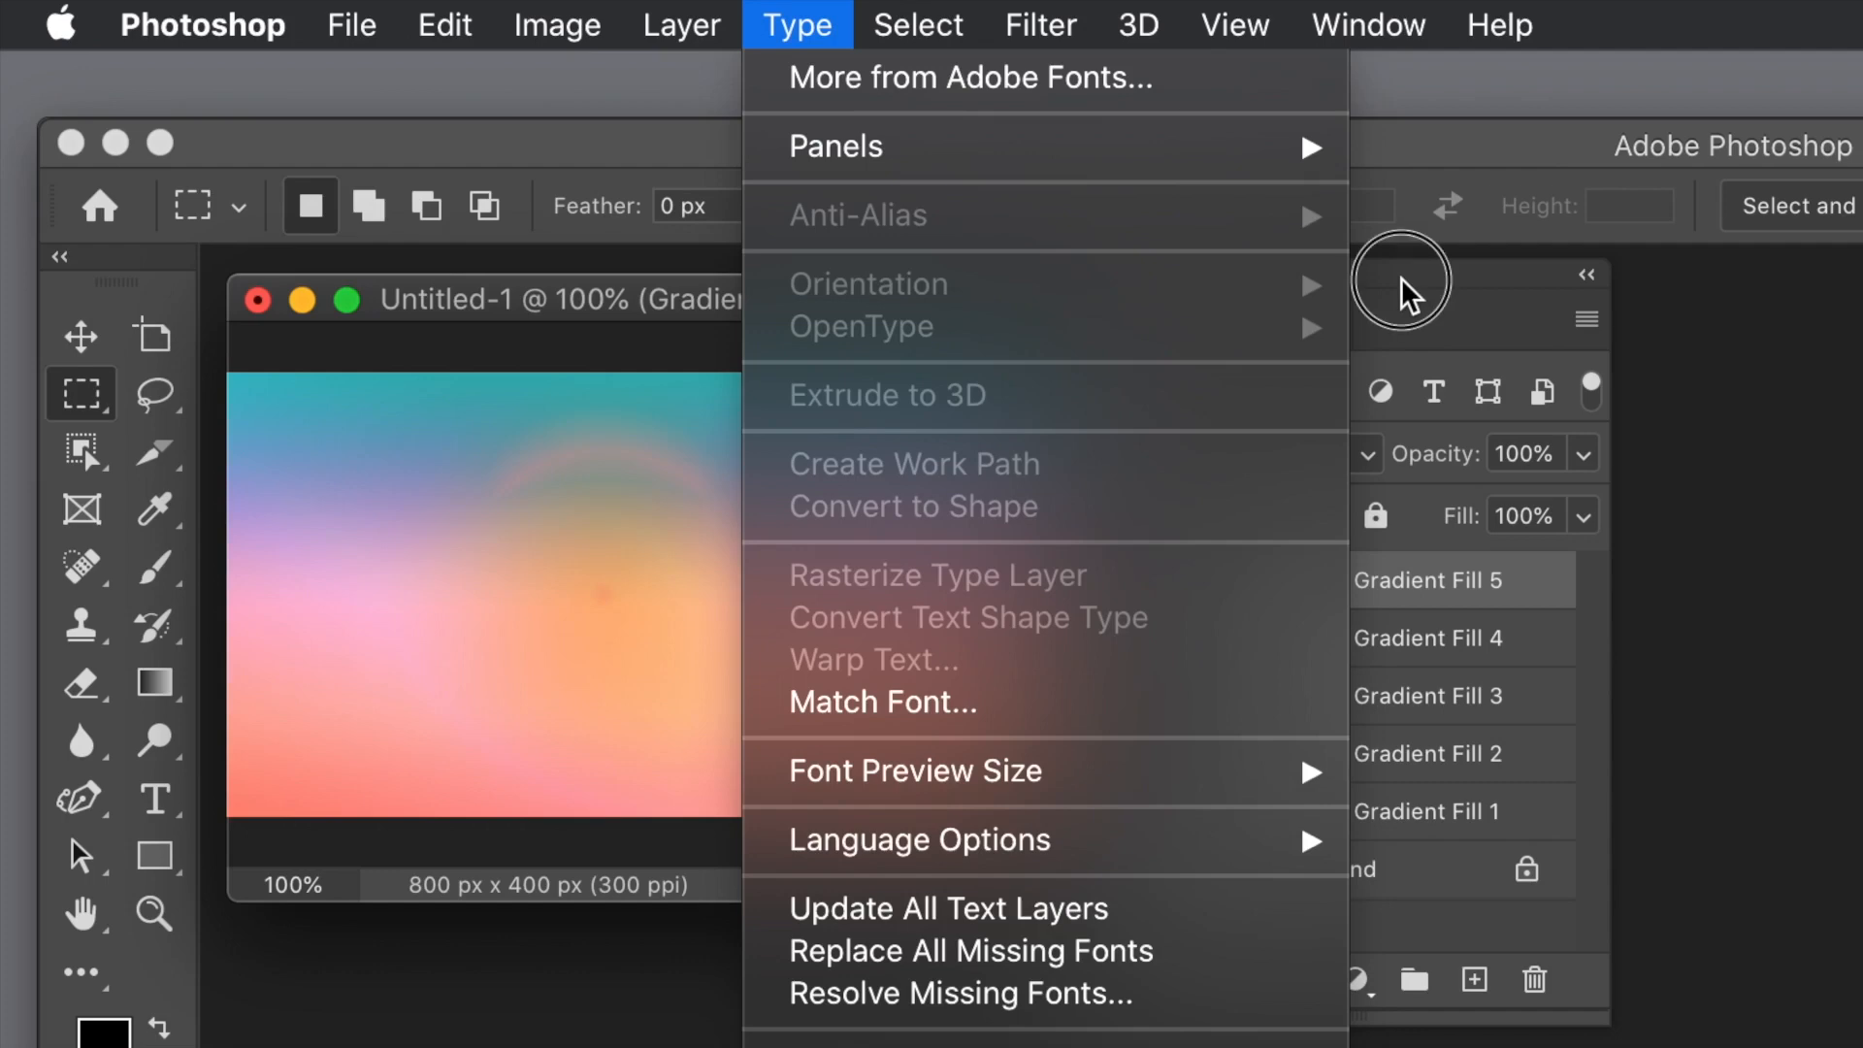
left_click(1401, 278)
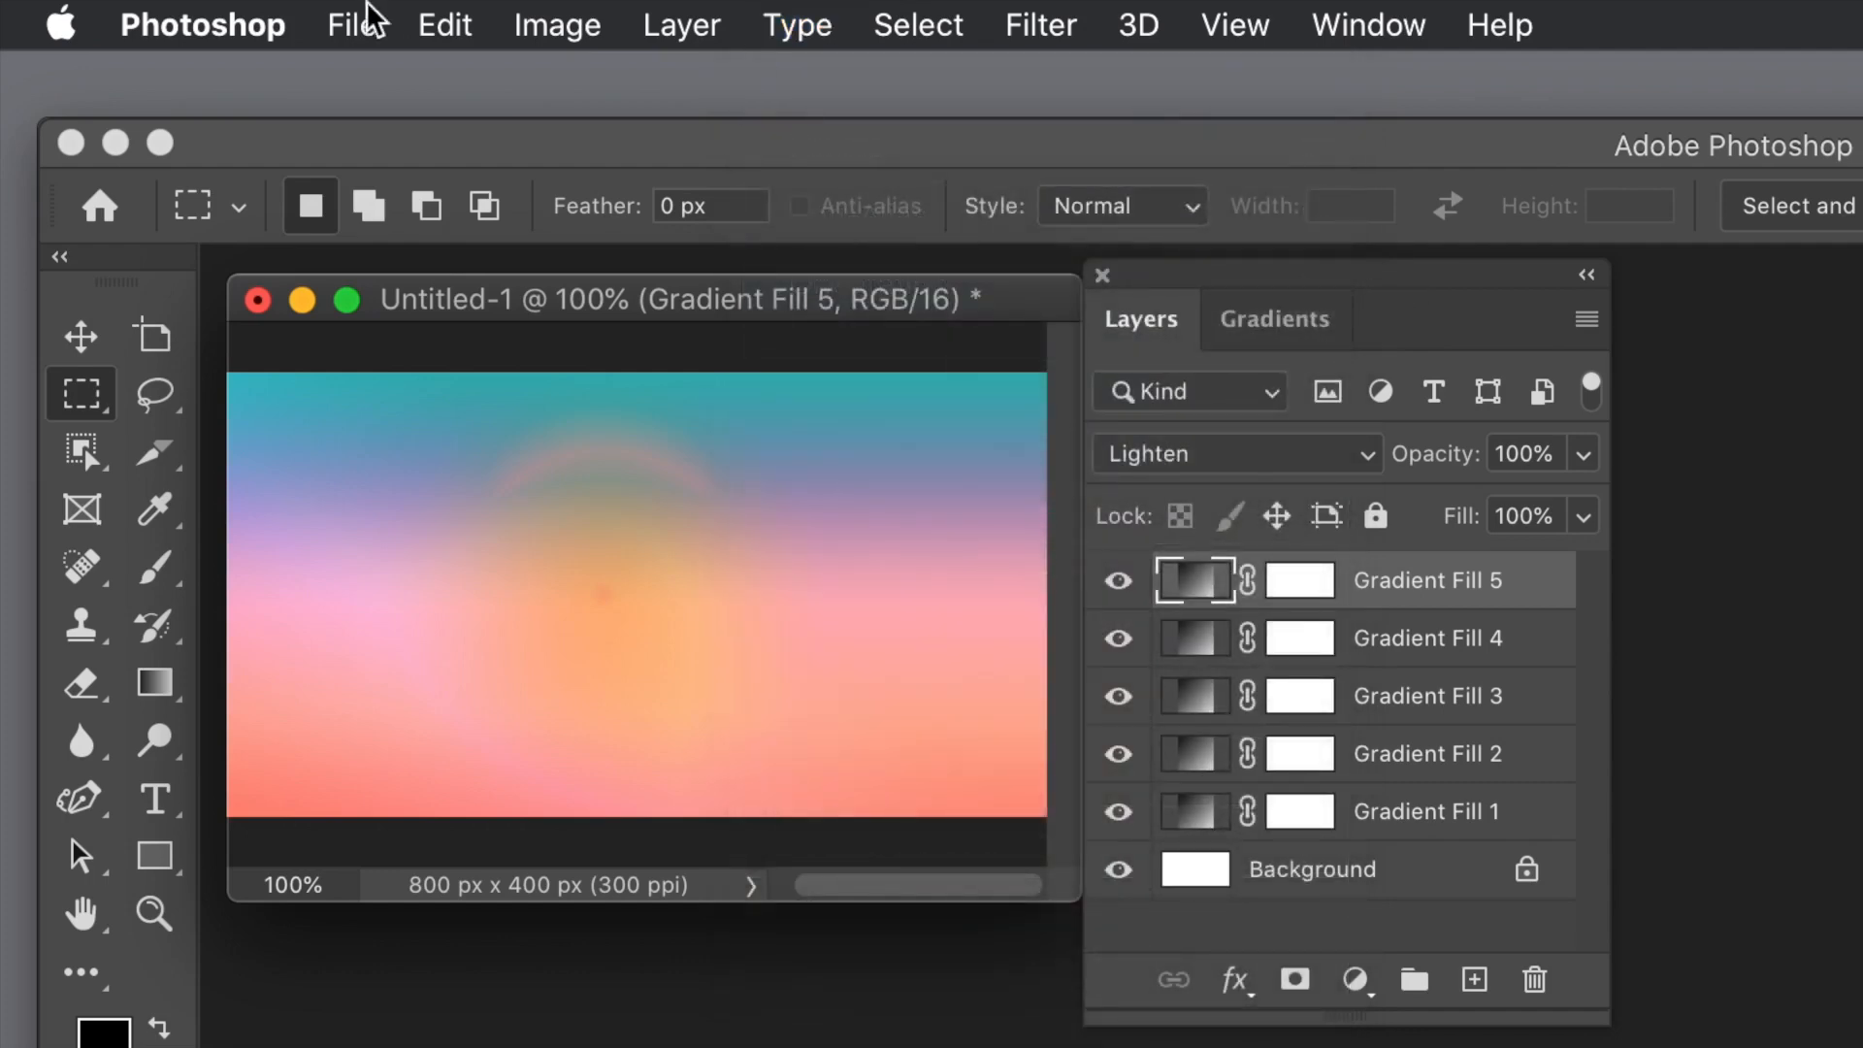
left_click(684, 22)
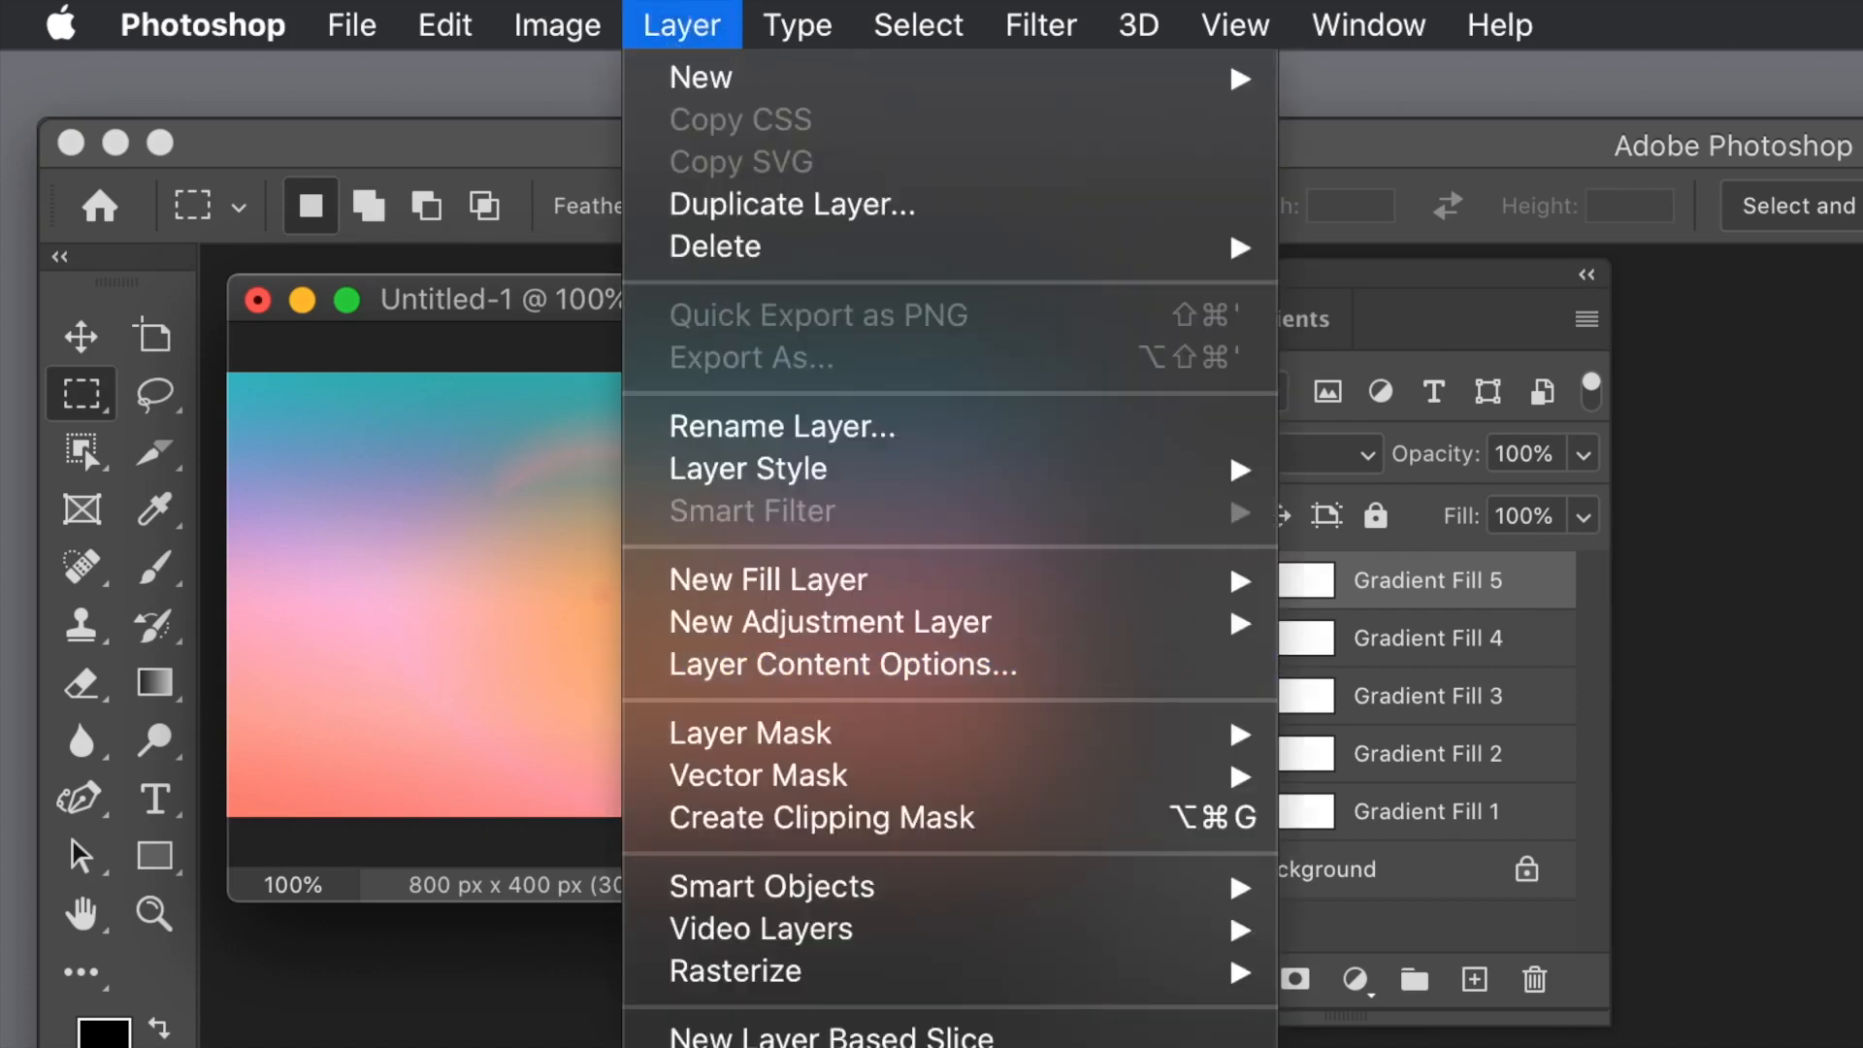
left_click(777, 1047)
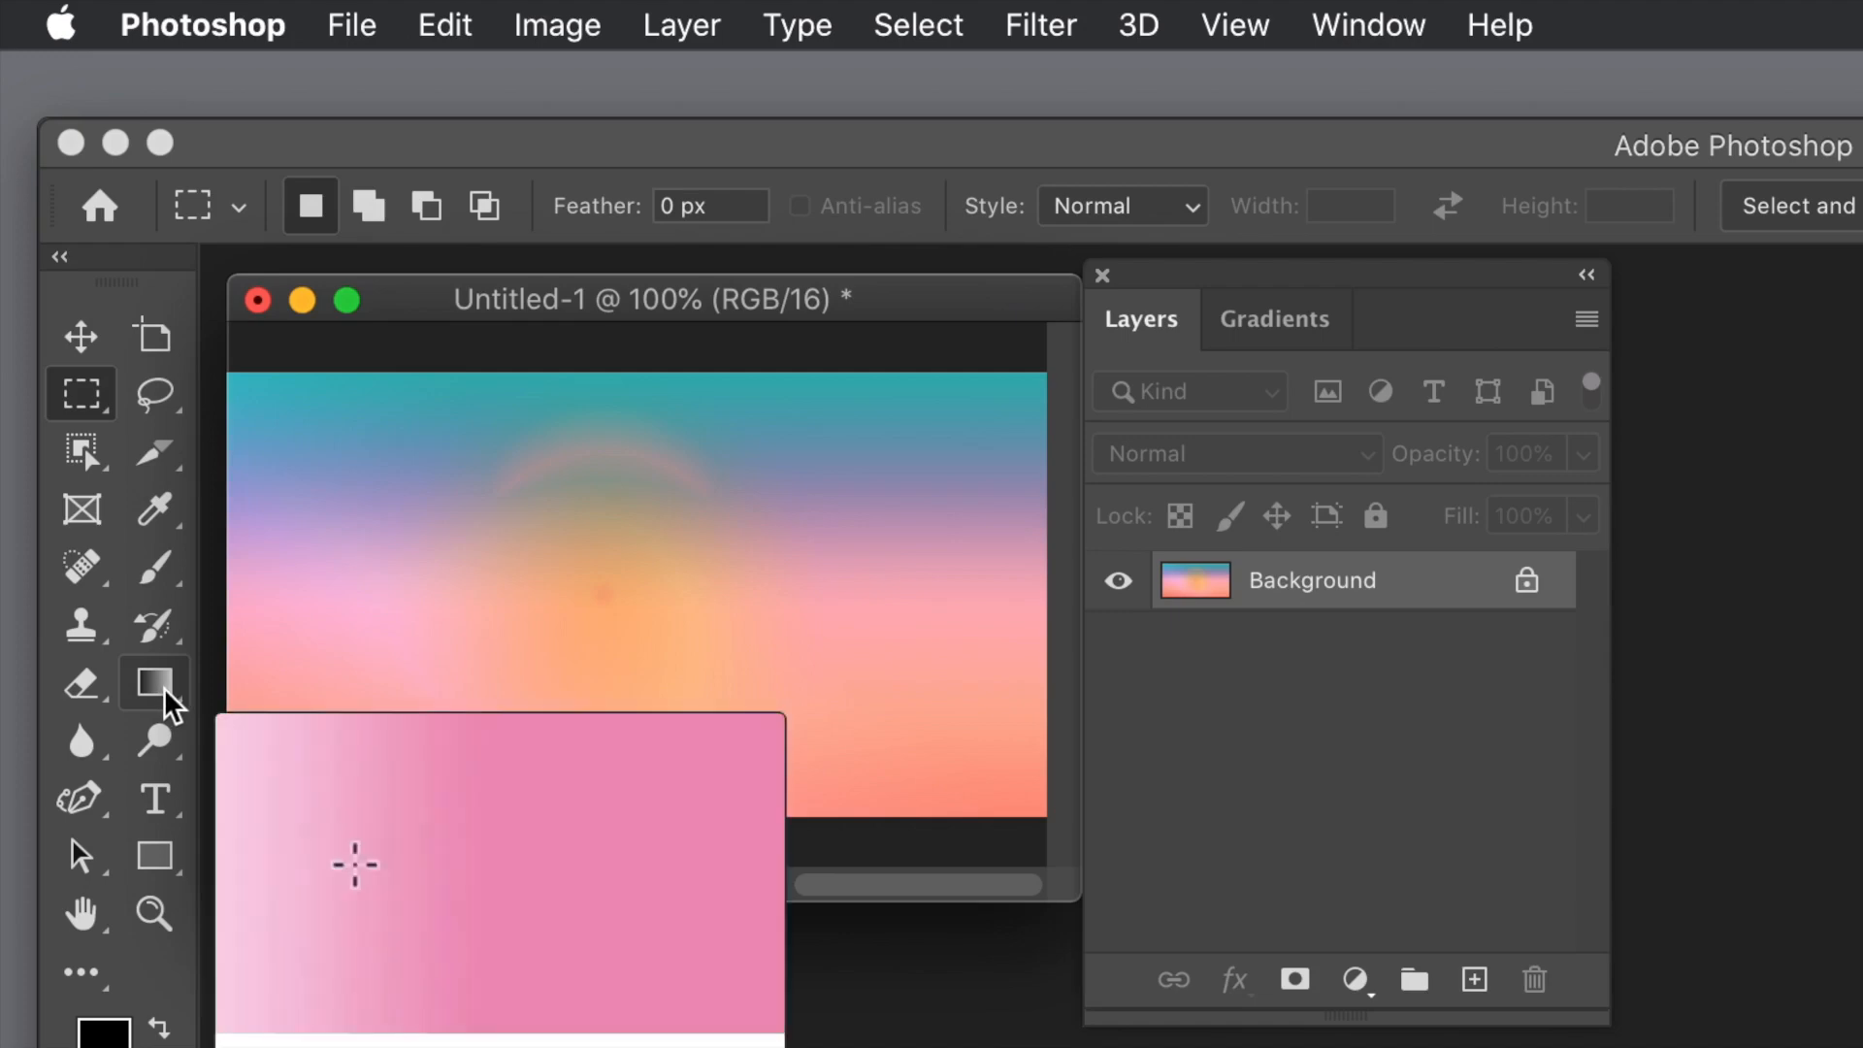
Step: Draw five overlapping radial orange-to-purple gradients in Difference mode across the Background layer with the Gradient tool
left_click(157, 684)
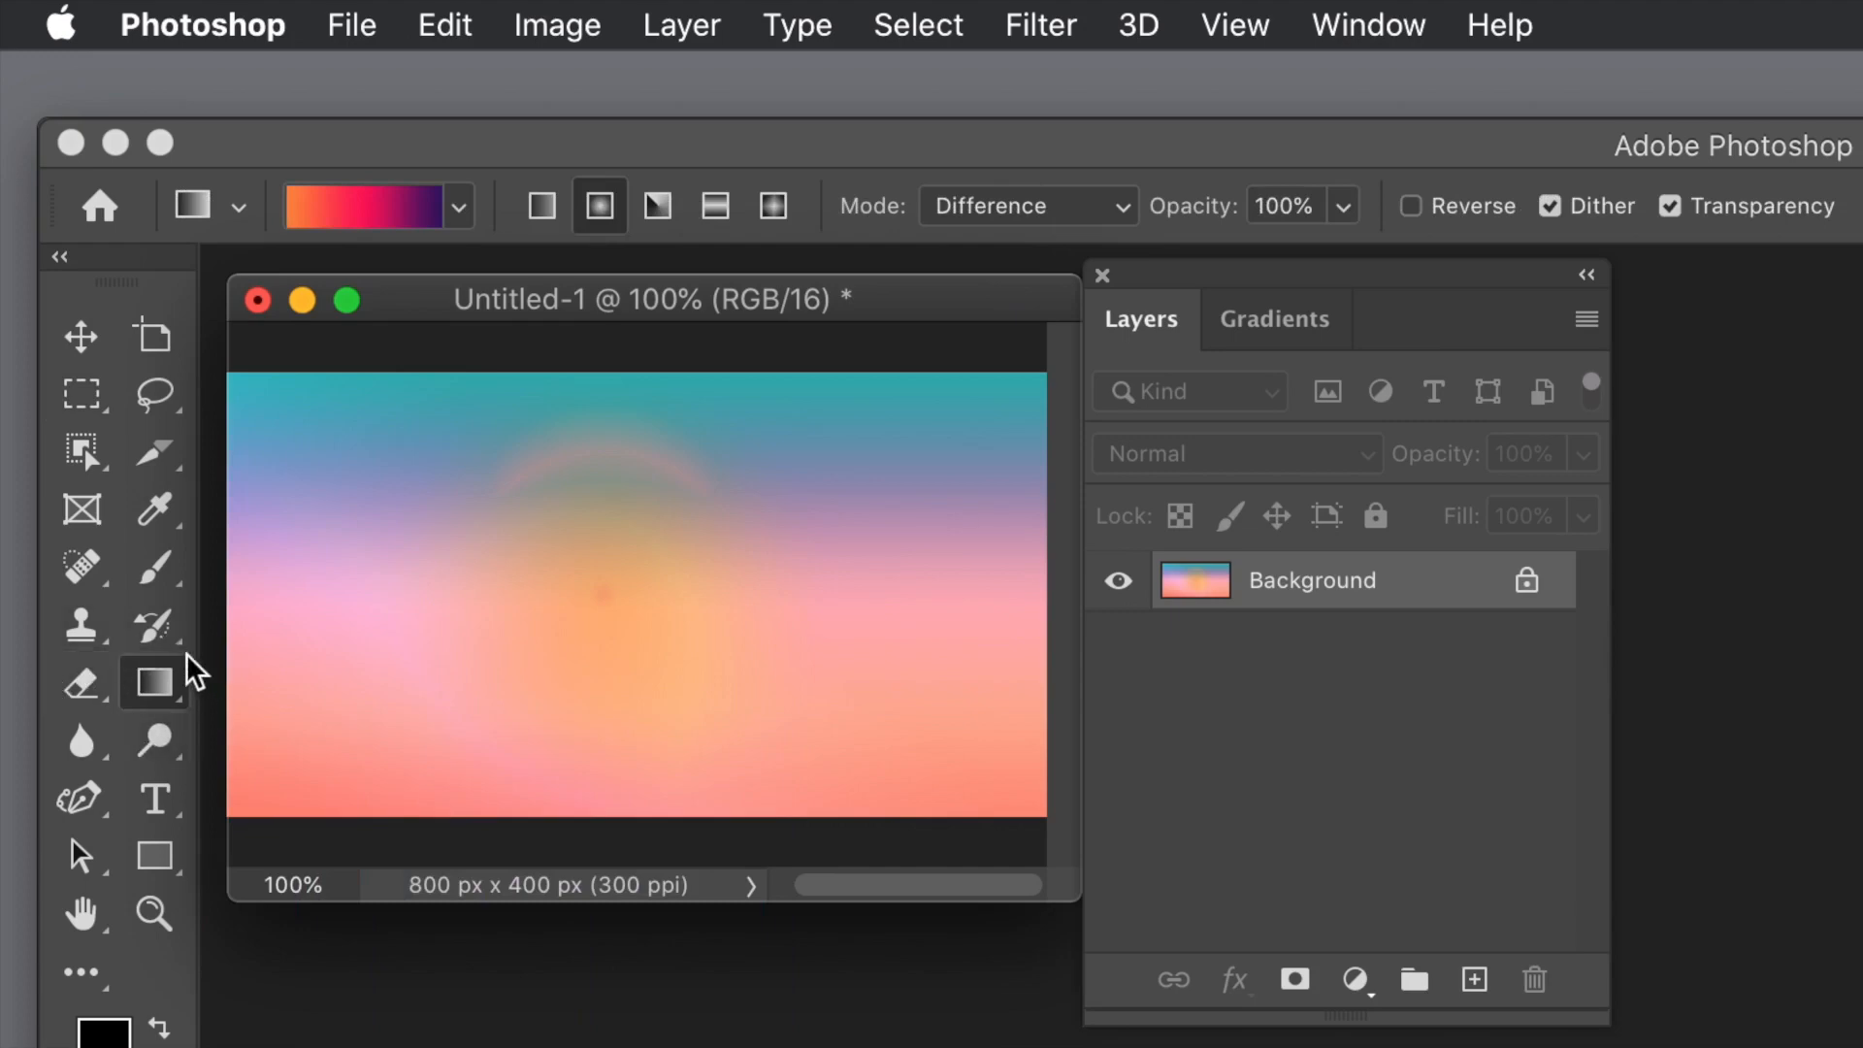
left_click(601, 205)
left_click_drag(479, 476, 975, 643)
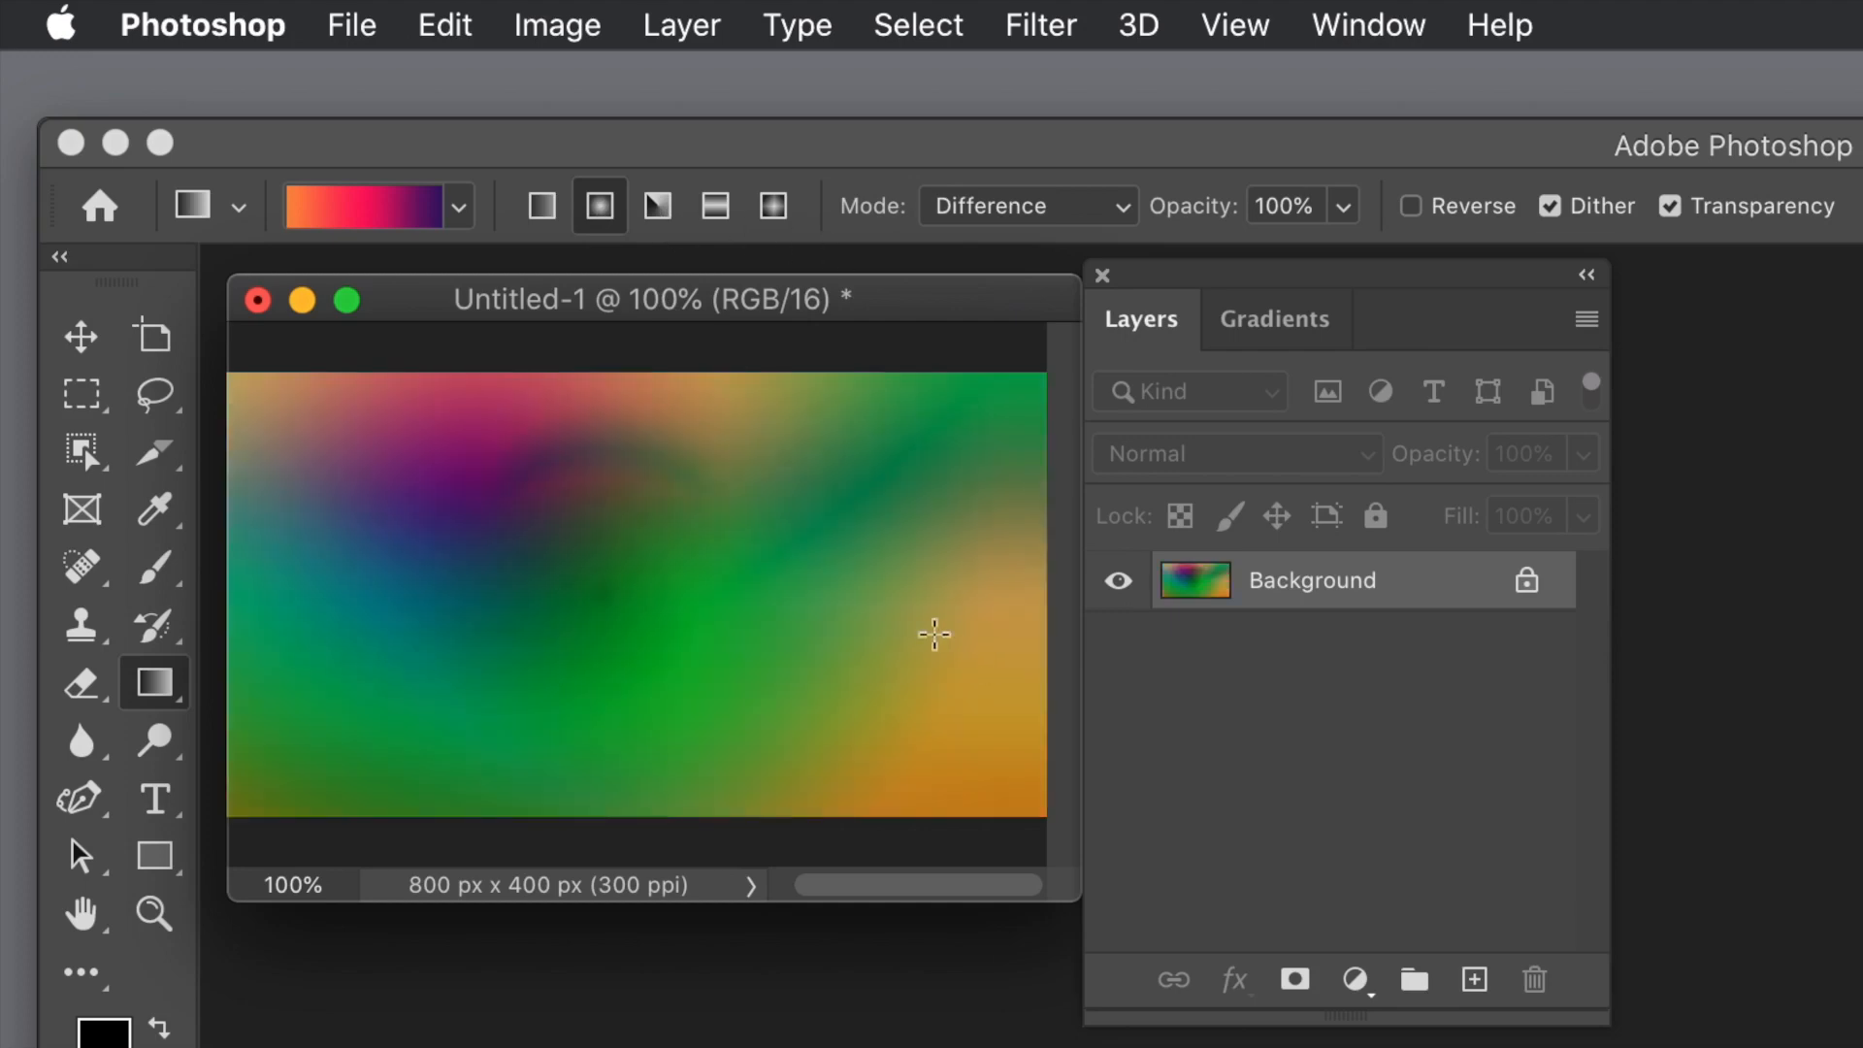
left_click_drag(906, 700, 654, 454)
left_click_drag(371, 722, 846, 498)
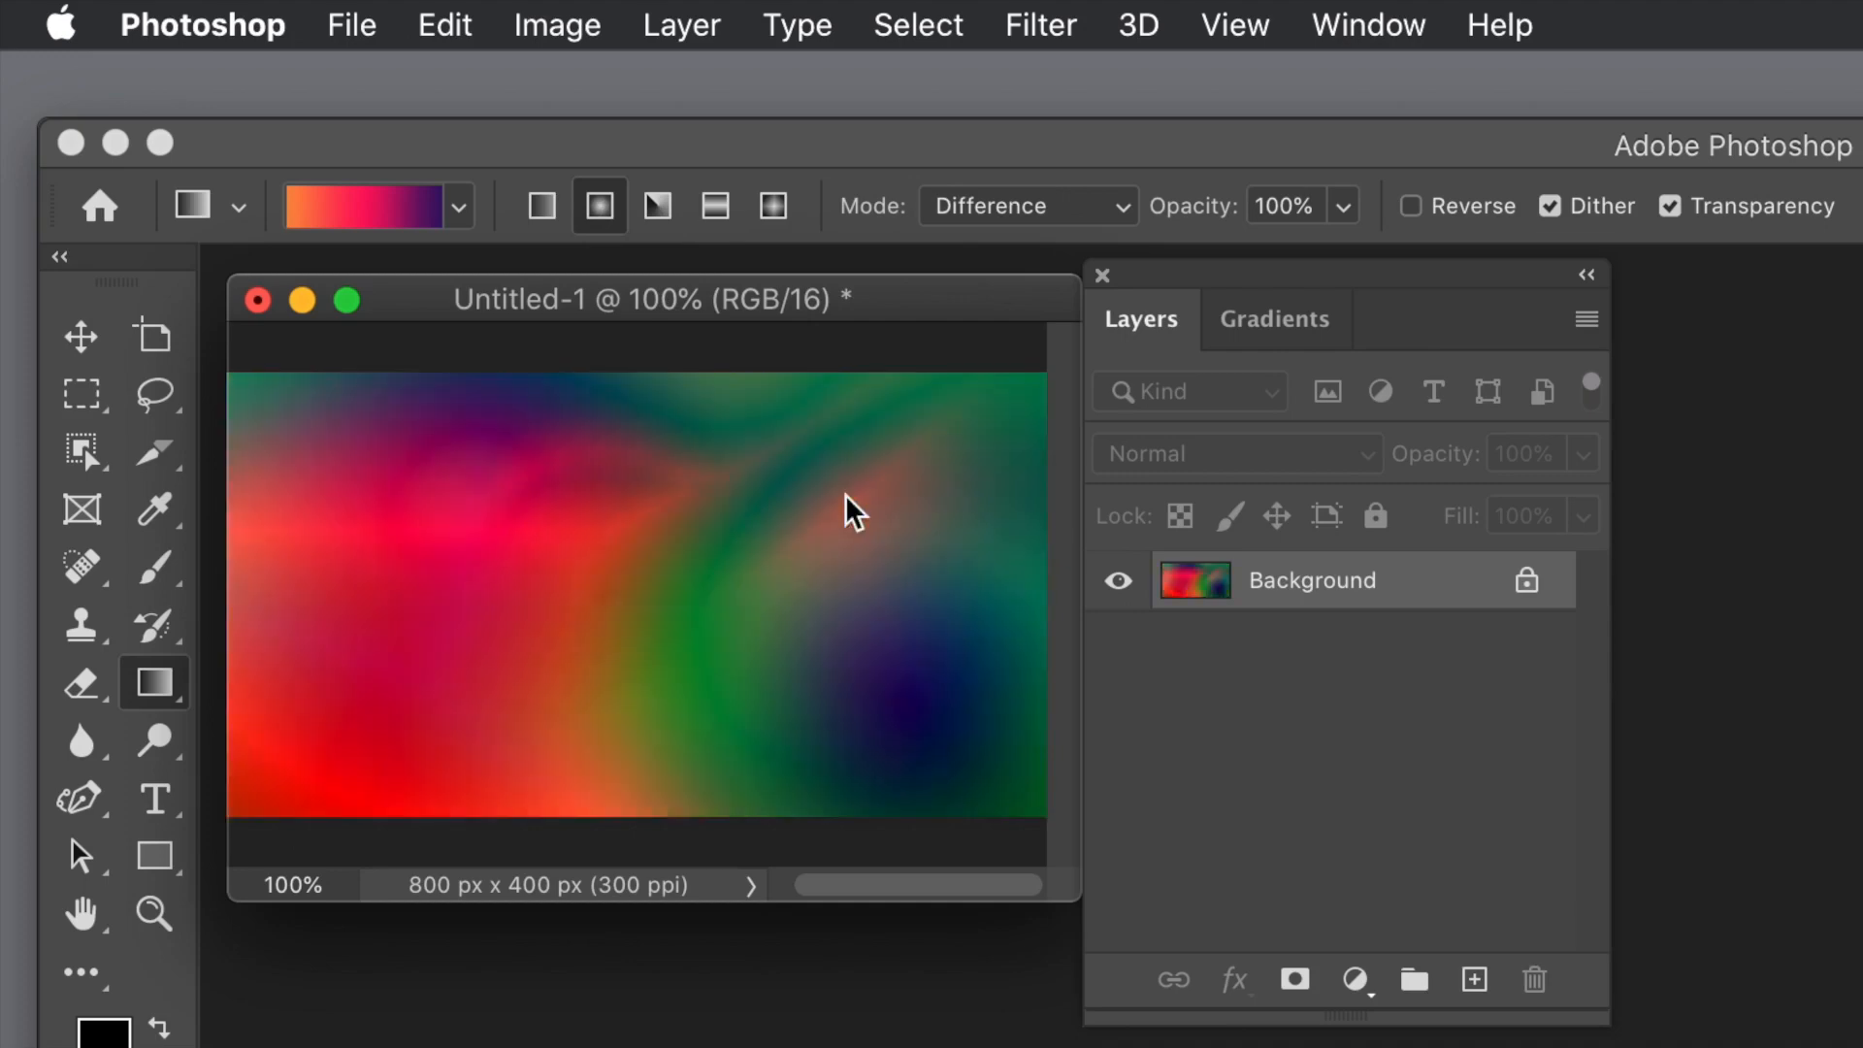
left_click_drag(981, 475, 771, 690)
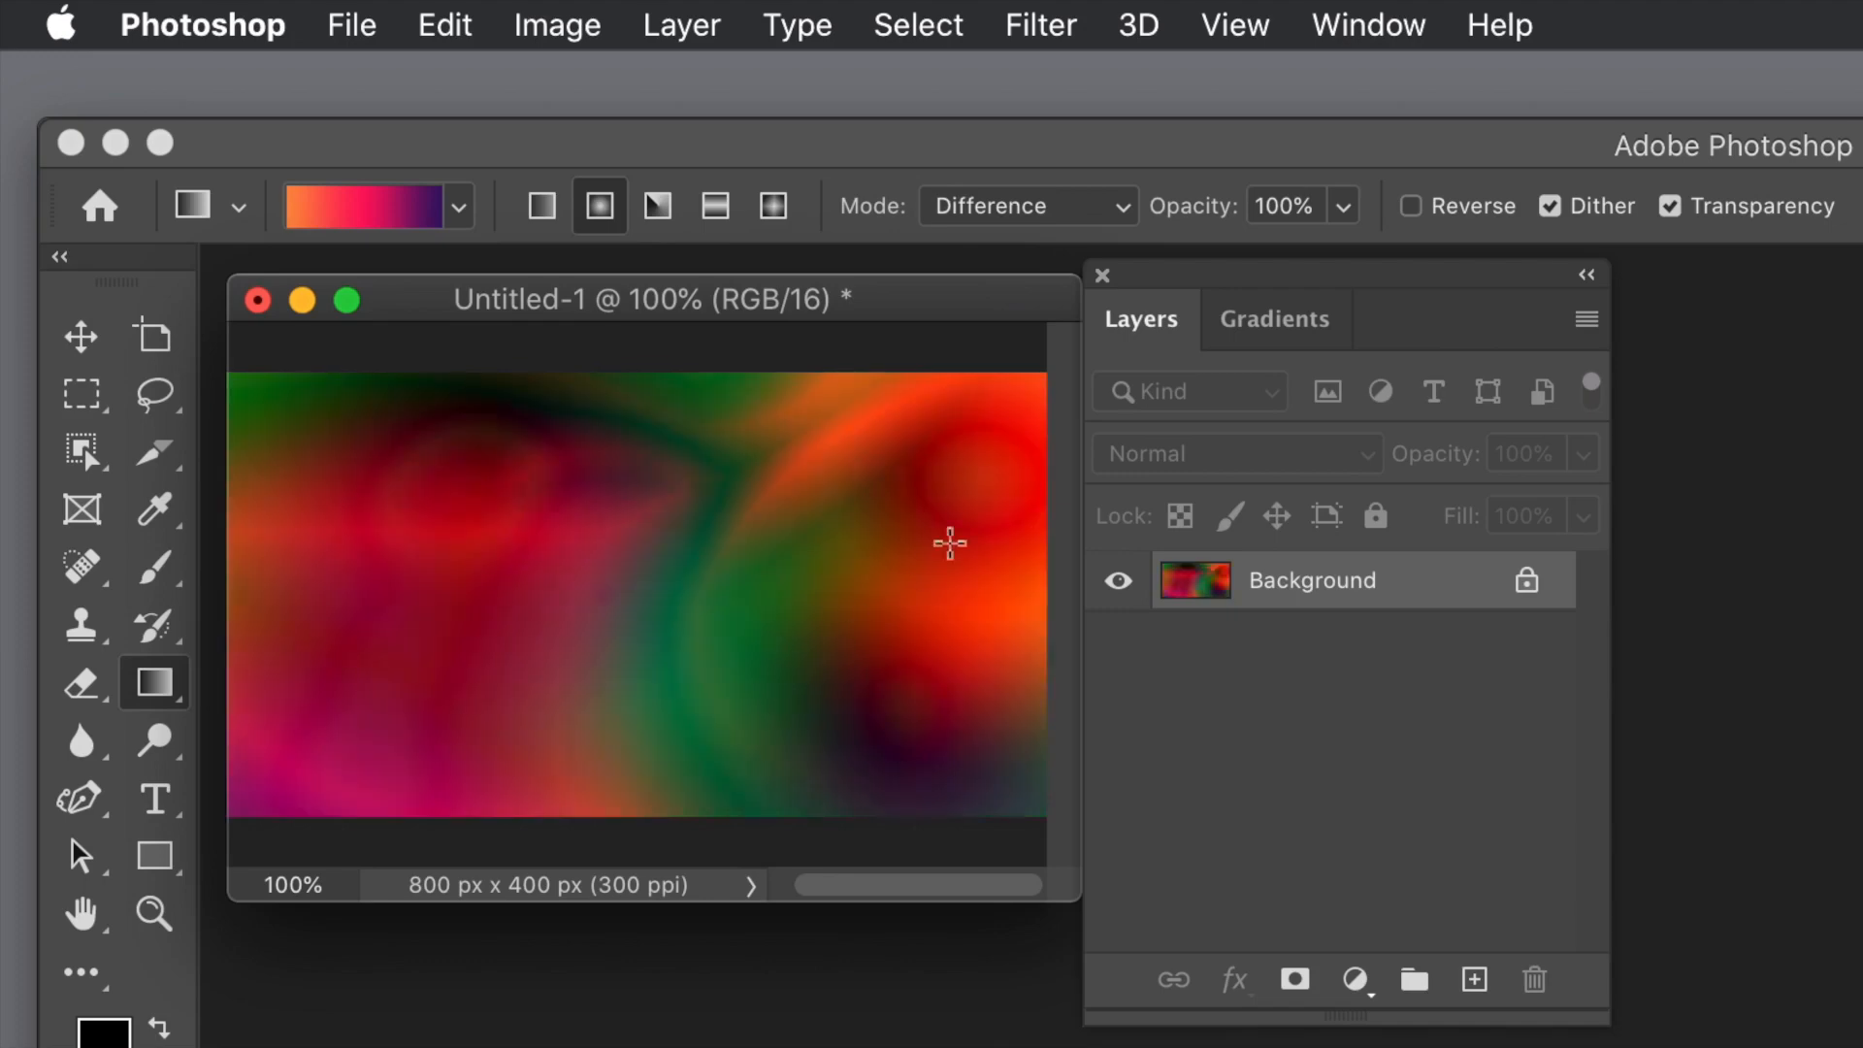
left_click_drag(811, 699, 617, 501)
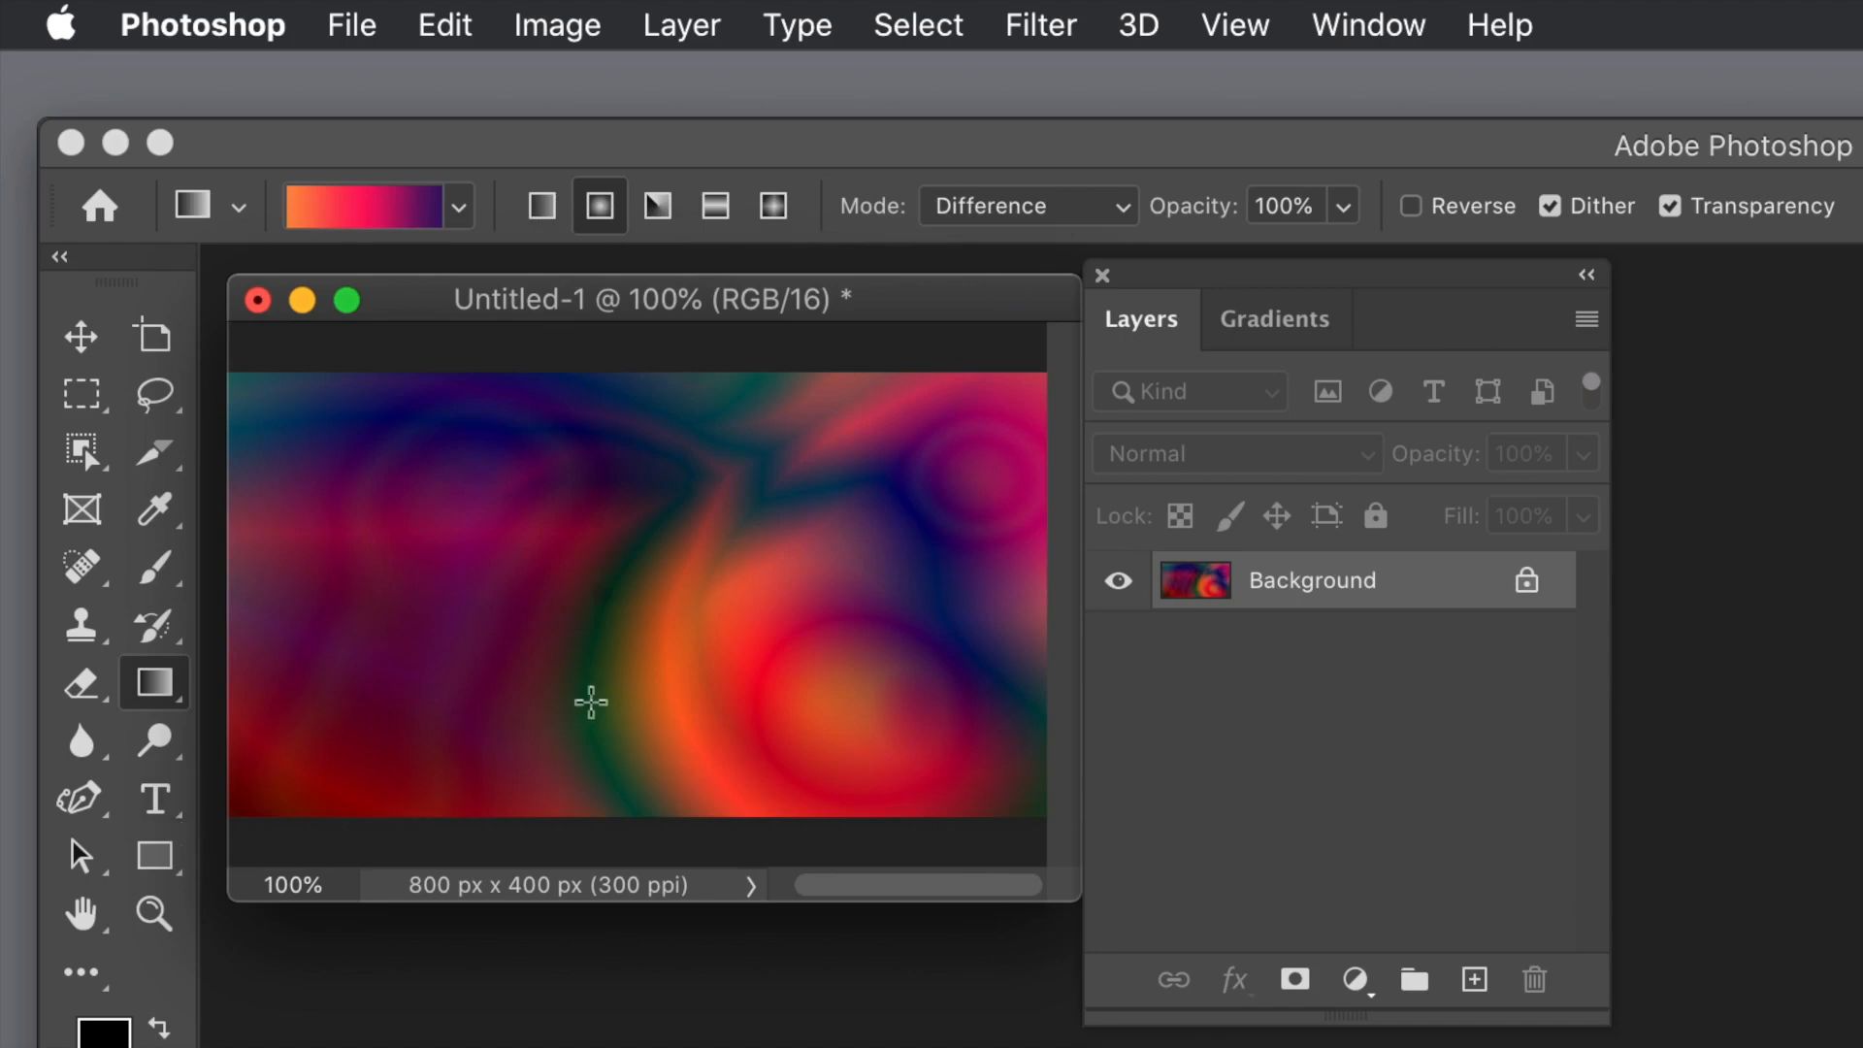
Step: Bring up the collection of gradient presets
left_click(1304, 324)
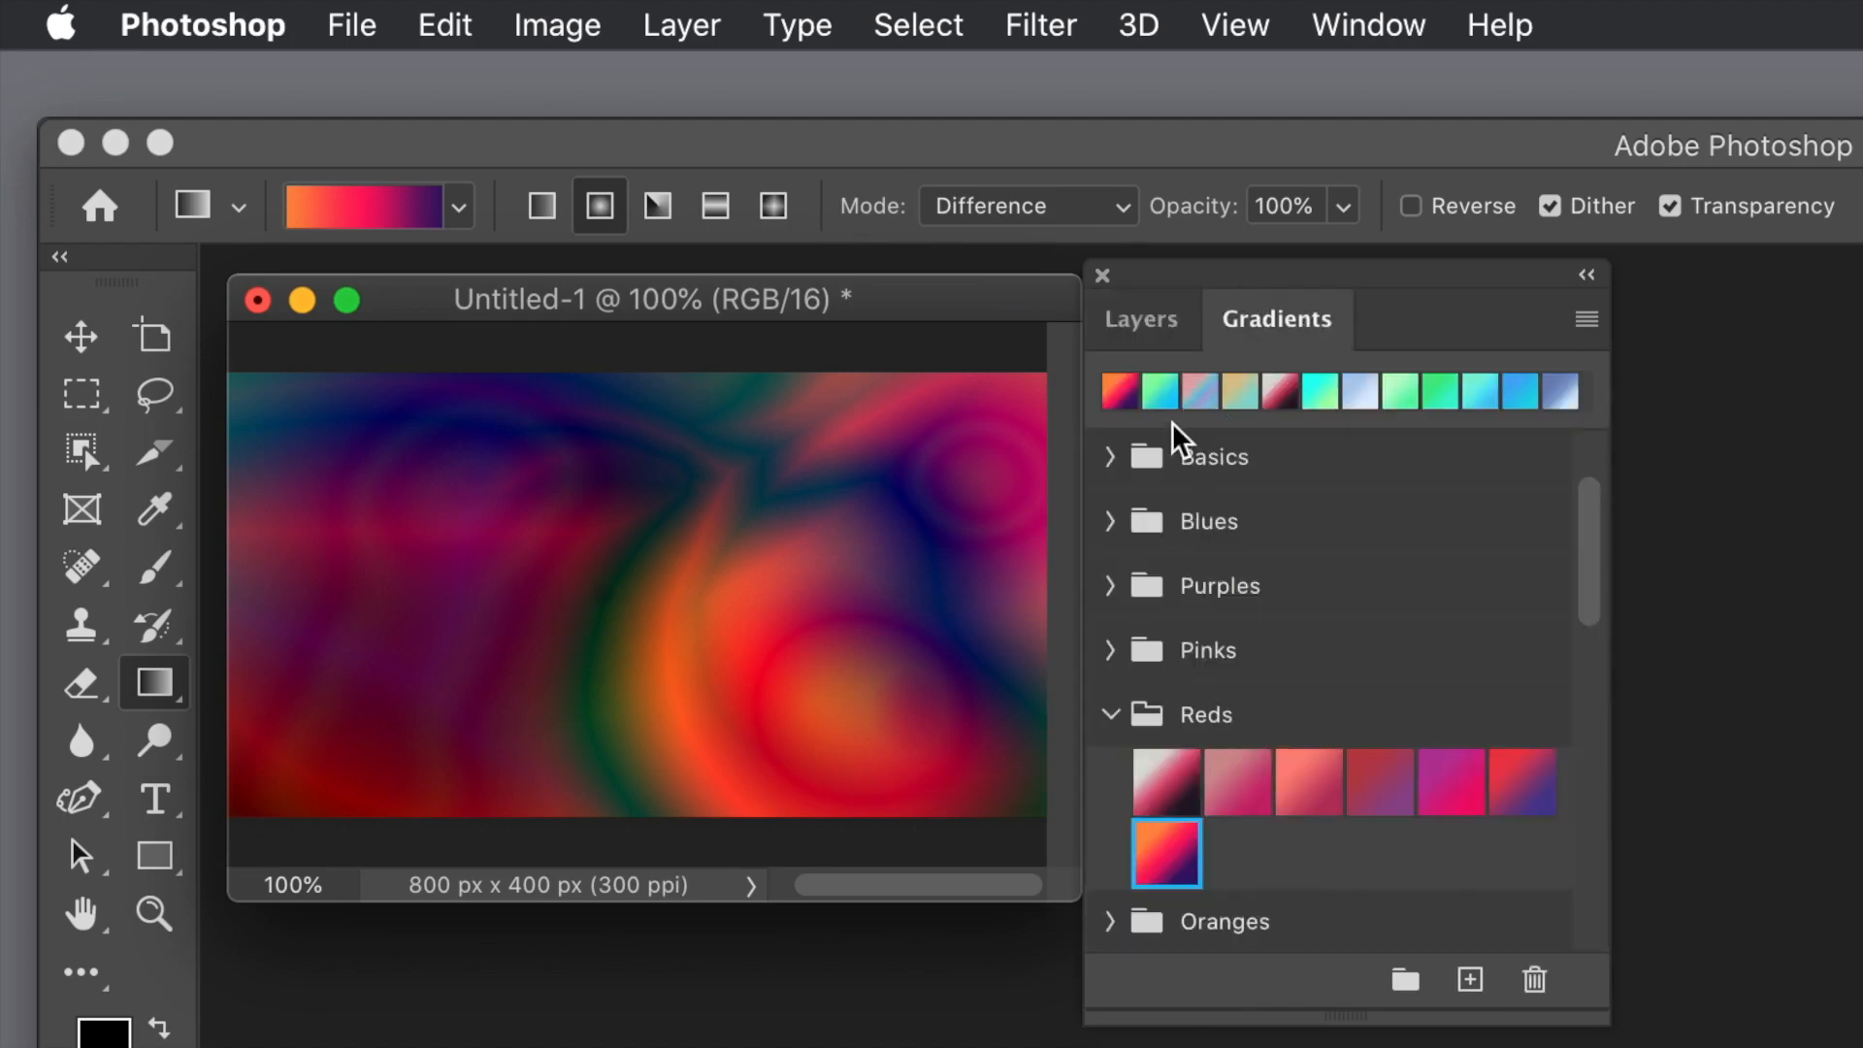